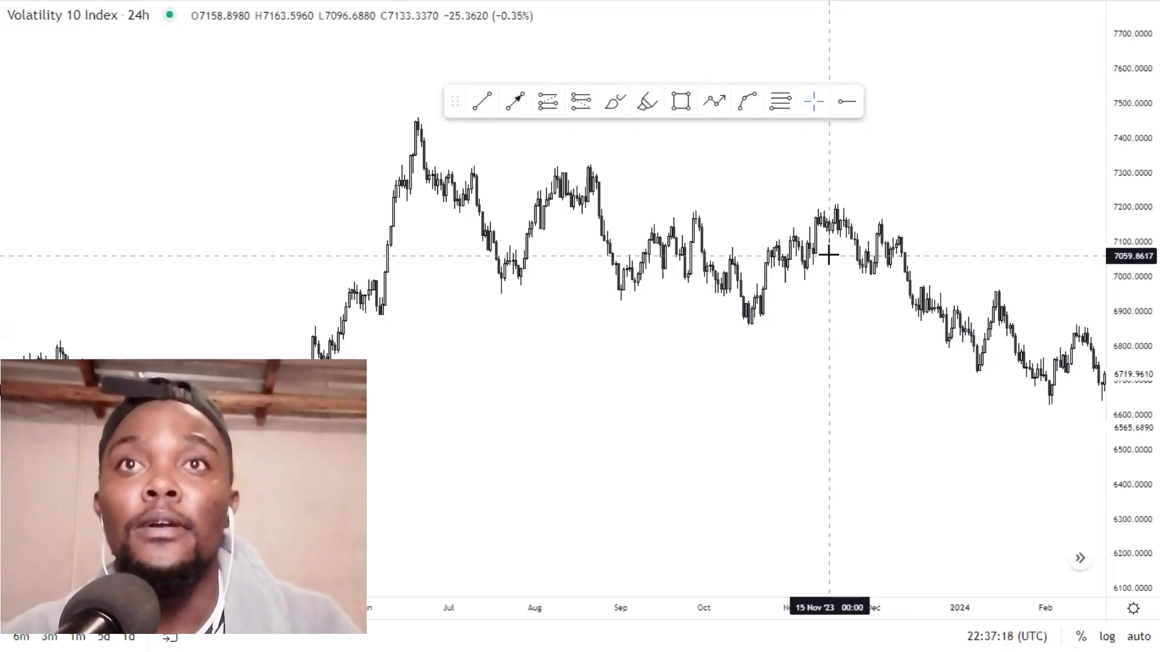
Step: Mark the mid-June swing high and the July swing low with highlighter dots
{"action": "left_click", "coordinate": [647, 101]}
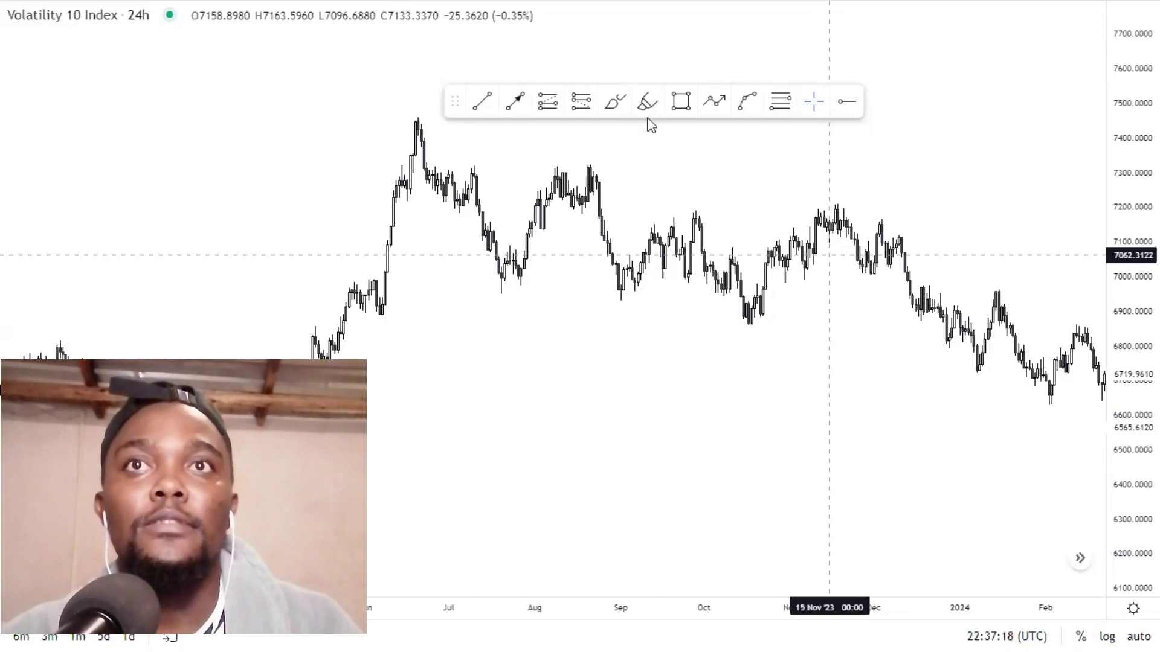
{"action": "left_click", "coordinate": [415, 115]}
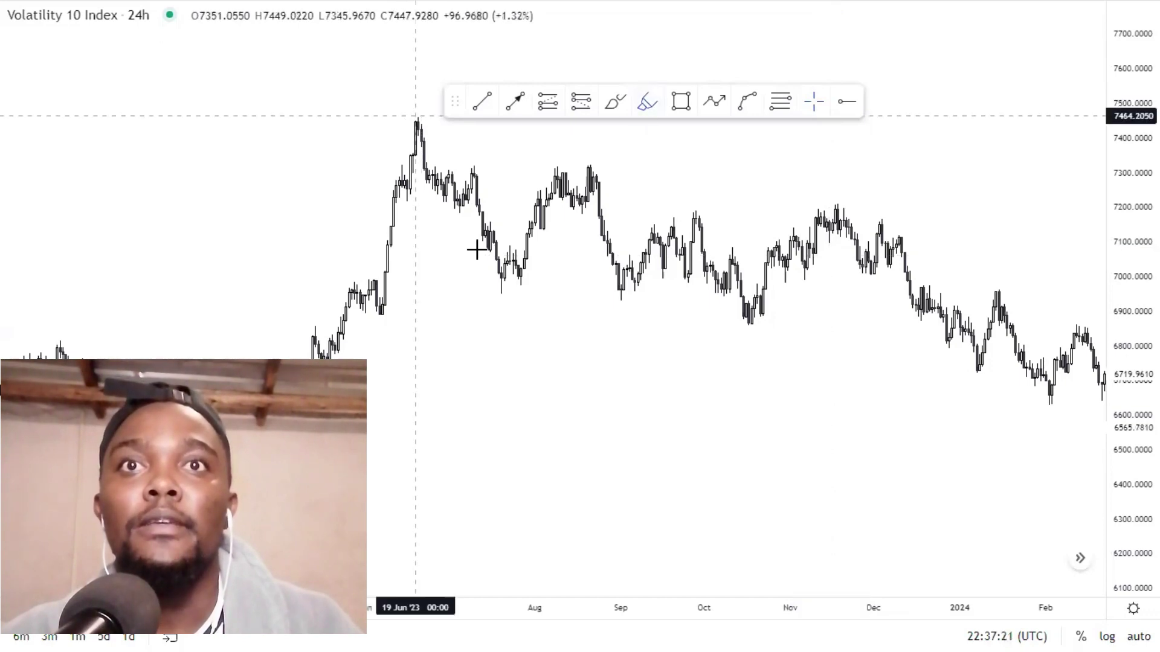
{"action": "left_click", "coordinate": [500, 296]}
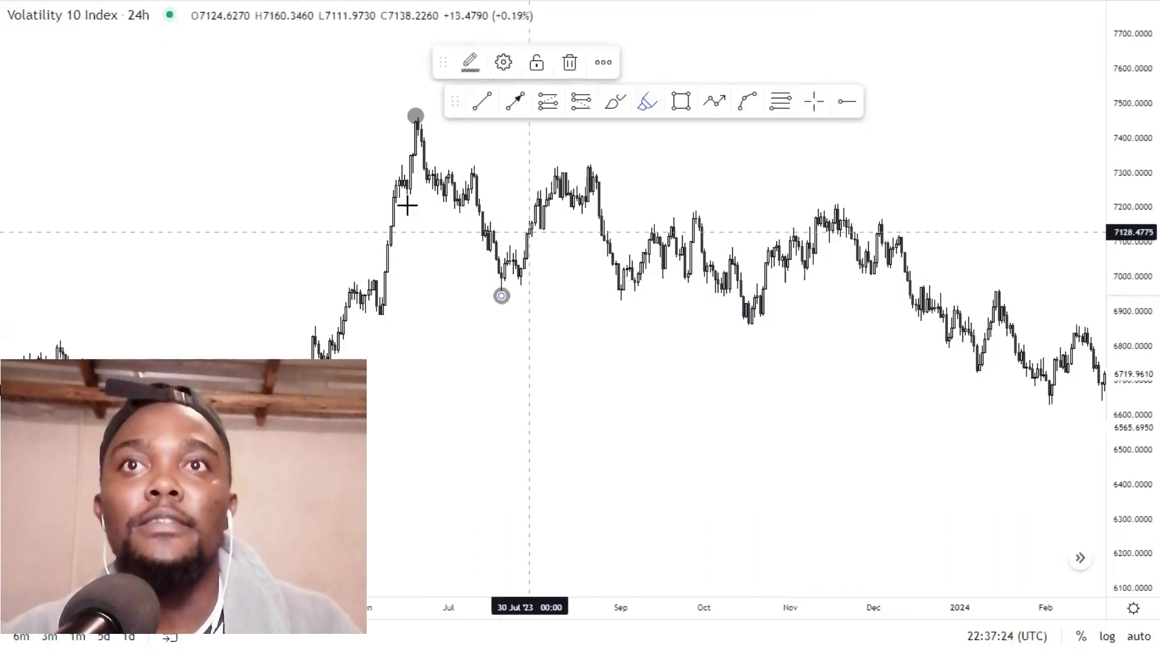
Step: Draw a short horizontal trend line under the June swing low, from 15 Jun to 28 Jun '23 at about 7217
{"action": "left_click", "coordinate": [407, 203]}
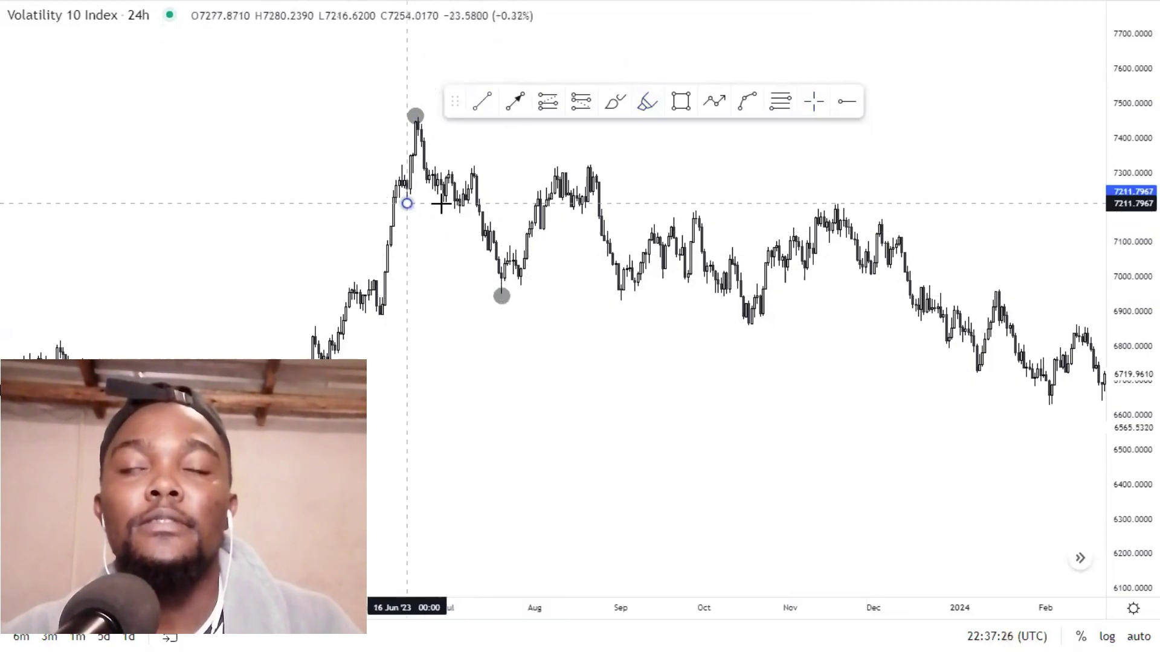
{"action": "left_click", "coordinate": [443, 203]}
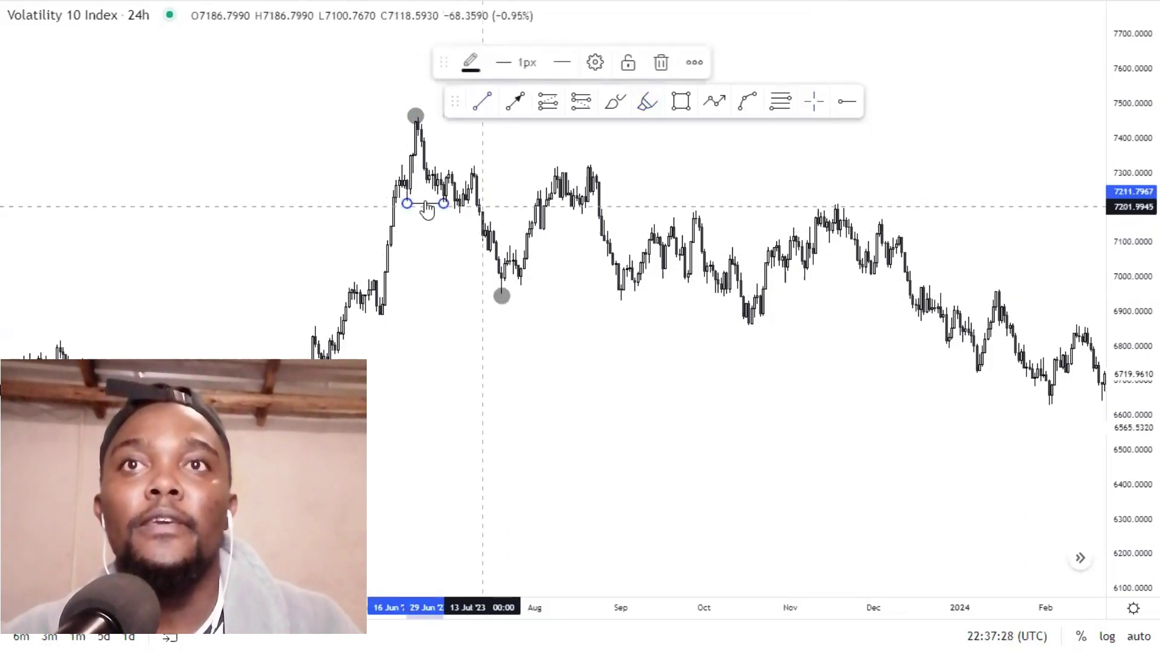
{"action": "left_click_drag", "start_coordinate": [425, 204], "coordinate": [421, 202]}
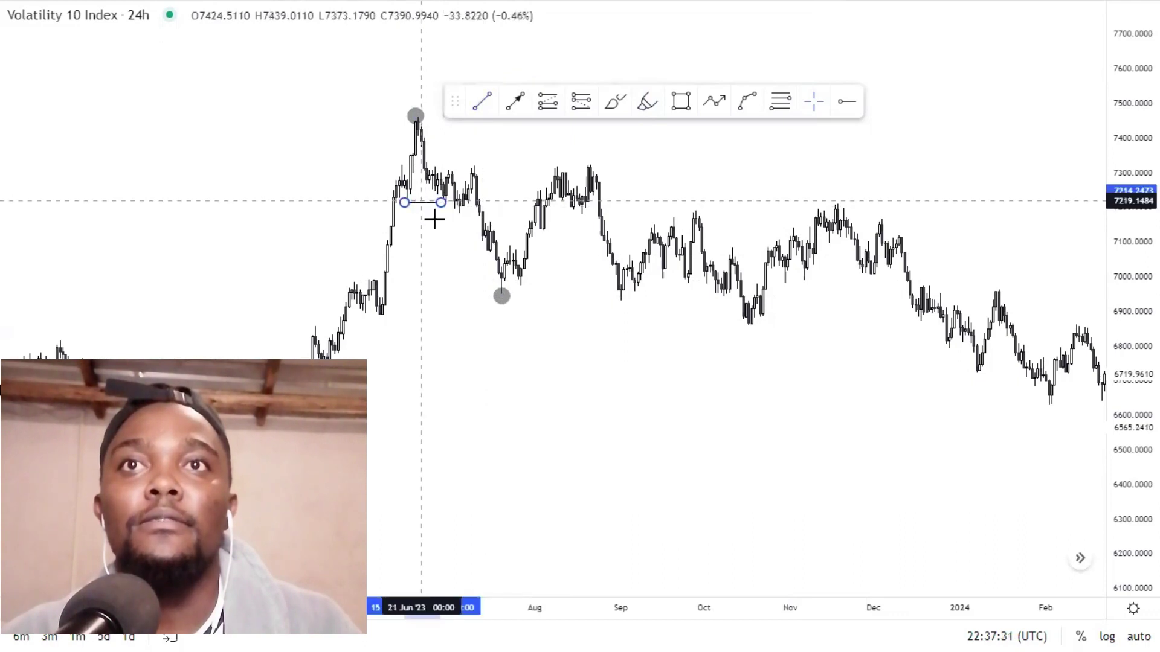
{"action": "left_click", "coordinate": [416, 208]}
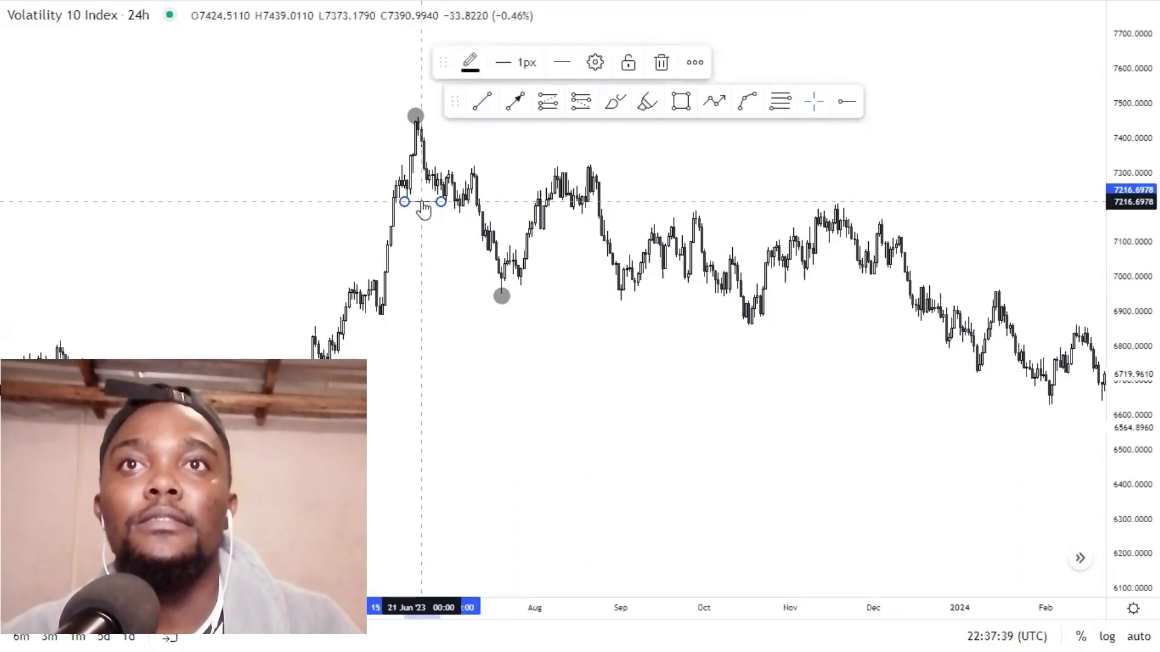
Step: Label the short trend line under the June low with the text C
{"action": "double_click", "coordinate": [424, 207]}
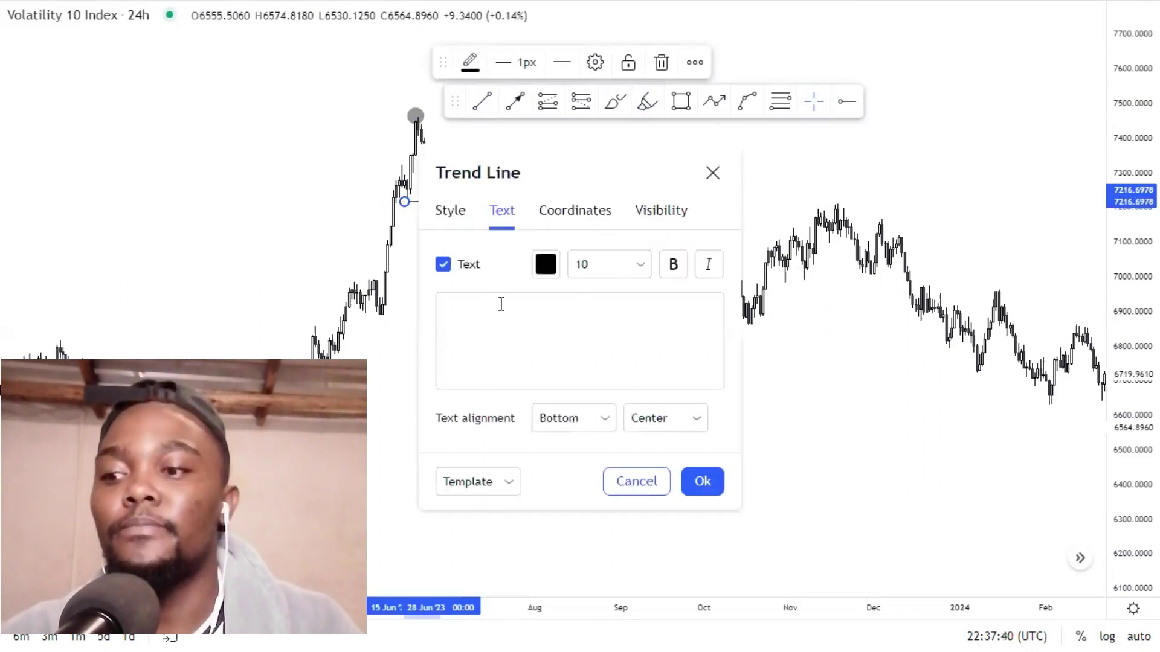
{"action": "left_click", "coordinate": [501, 302]}
{"action": "type", "text": "c"}
{"action": "left_click", "coordinate": [703, 482]}
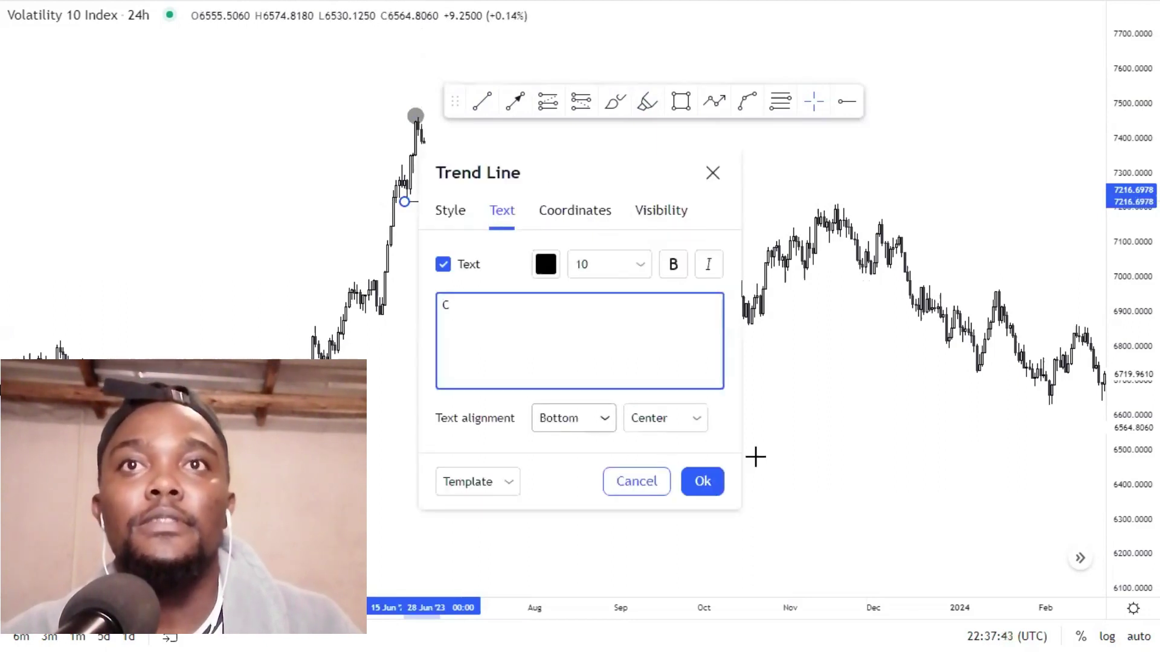
Step: Draw a horizontal trend line at about 7320 from 26 Jun to the July high, and try a highlighter dot on the 9 August peak
{"action": "left_click", "coordinate": [482, 101]}
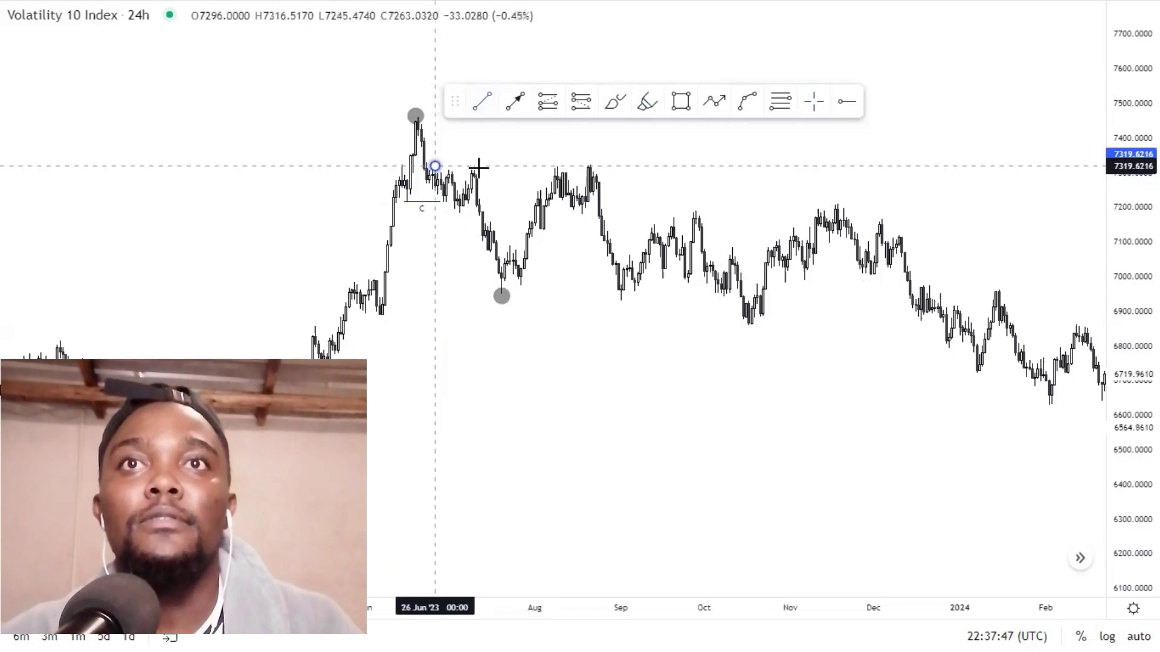
{"action": "left_click", "coordinate": [474, 167]}
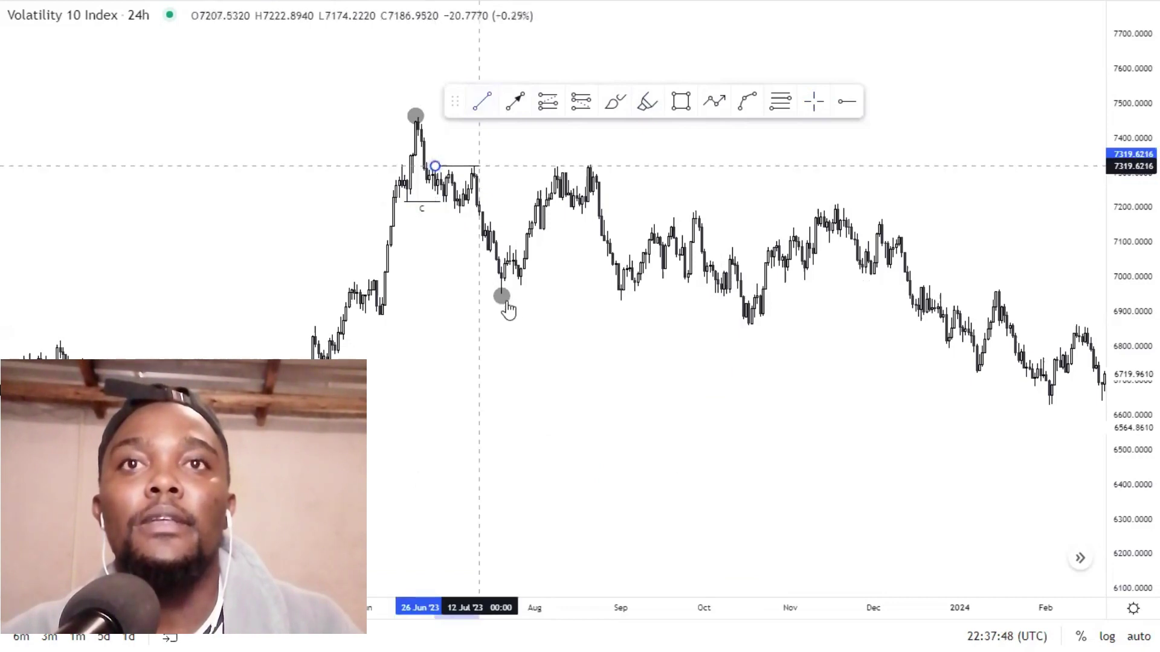
{"action": "left_click", "coordinate": [647, 103]}
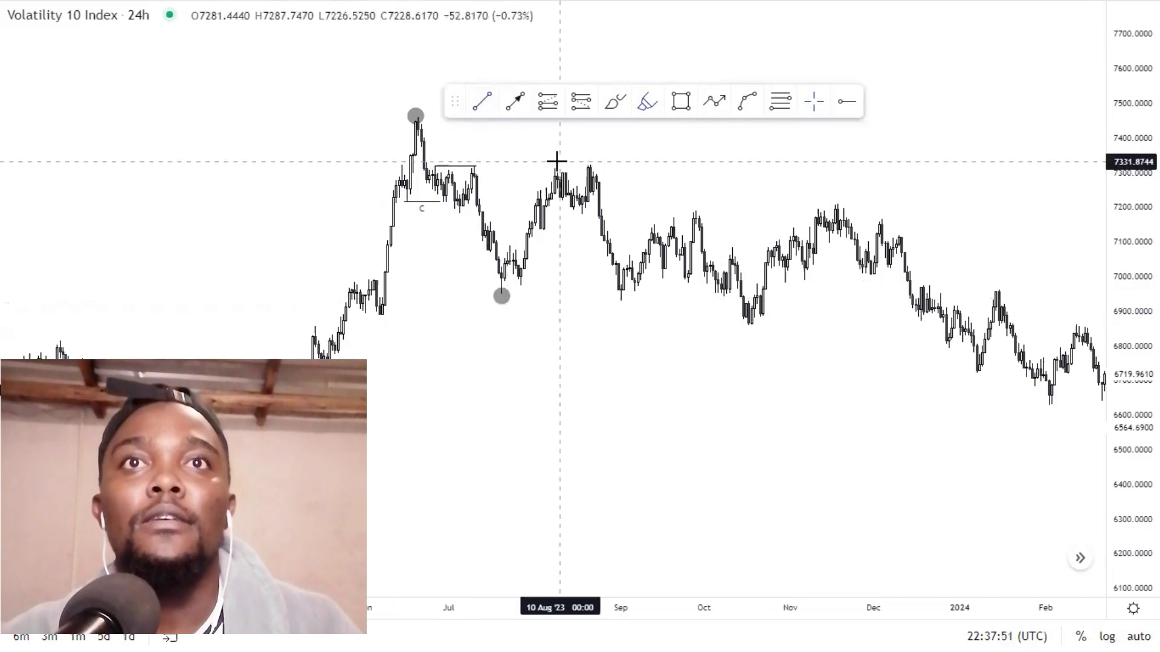
{"action": "left_click", "coordinate": [557, 160]}
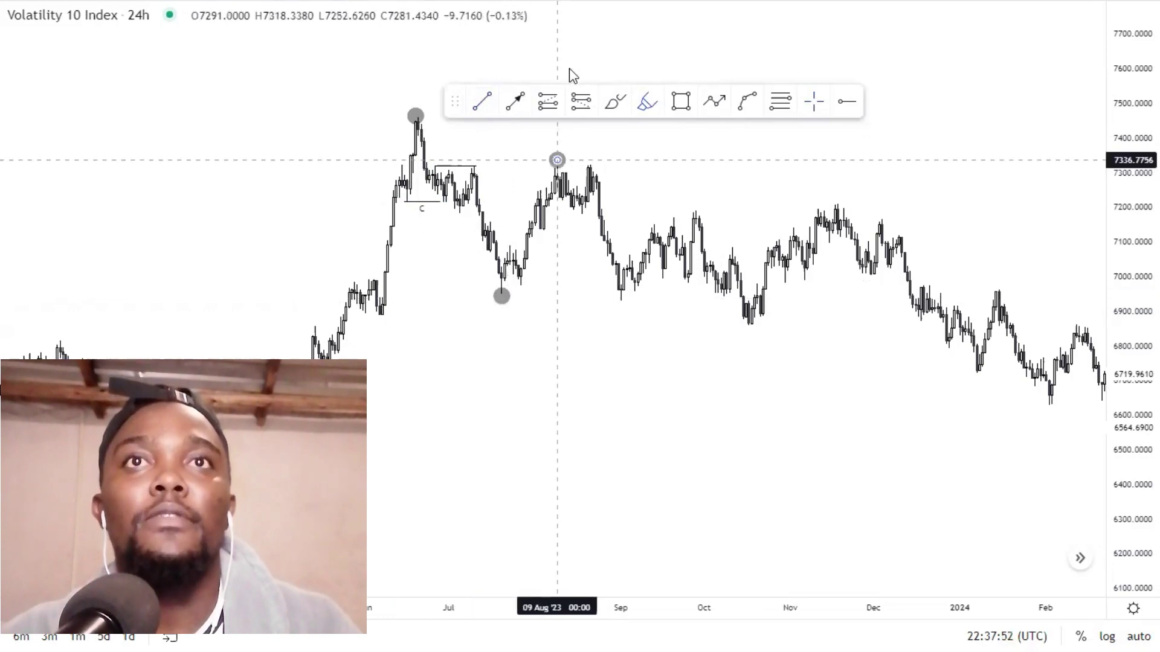
Step: Draw a rectangle zone between about 7297 and 7327 from the 10 July high to just past the late-August peak
{"action": "left_click", "coordinate": [676, 106]}
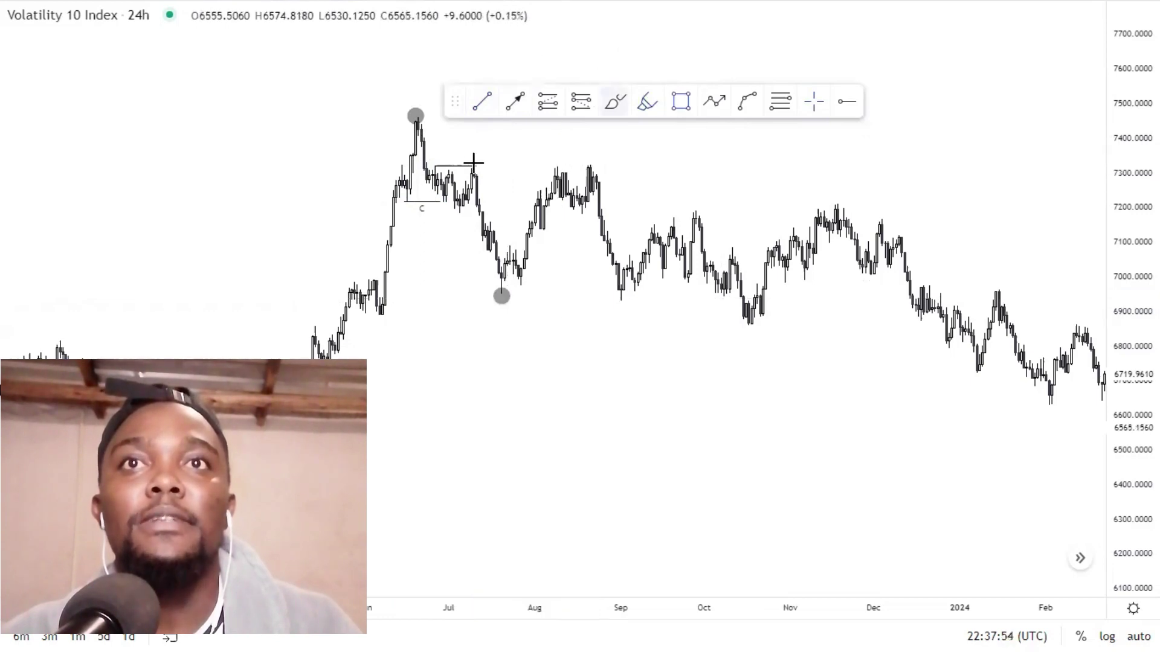
{"action": "left_click", "coordinate": [474, 164]}
{"action": "left_click", "coordinate": [560, 174]}
{"action": "left_click", "coordinate": [604, 174]}
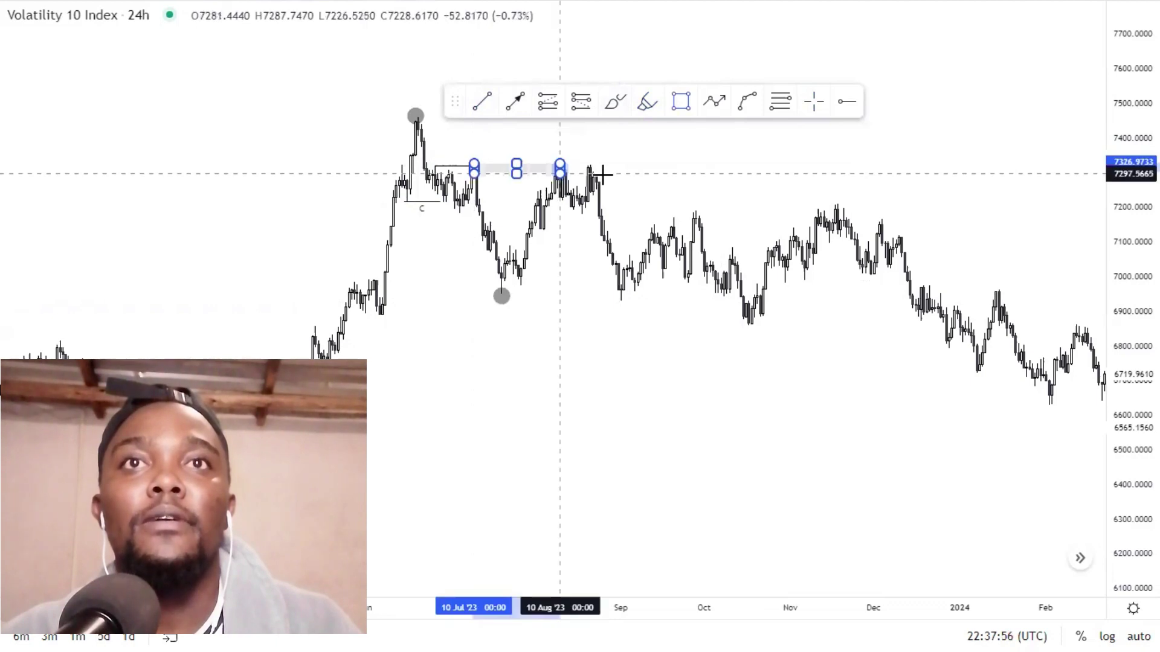
{"action": "left_click", "coordinate": [633, 183]}
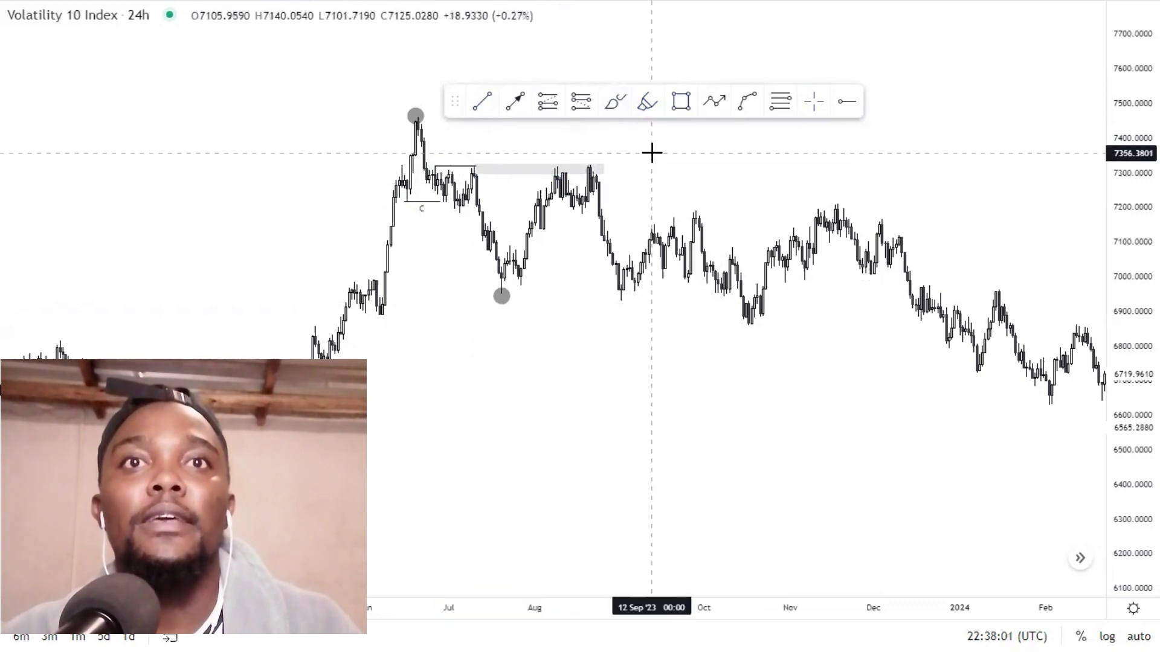
Step: Mark the late-August swing high and the early-September swing low with highlighter dots
{"action": "left_click", "coordinate": [644, 104]}
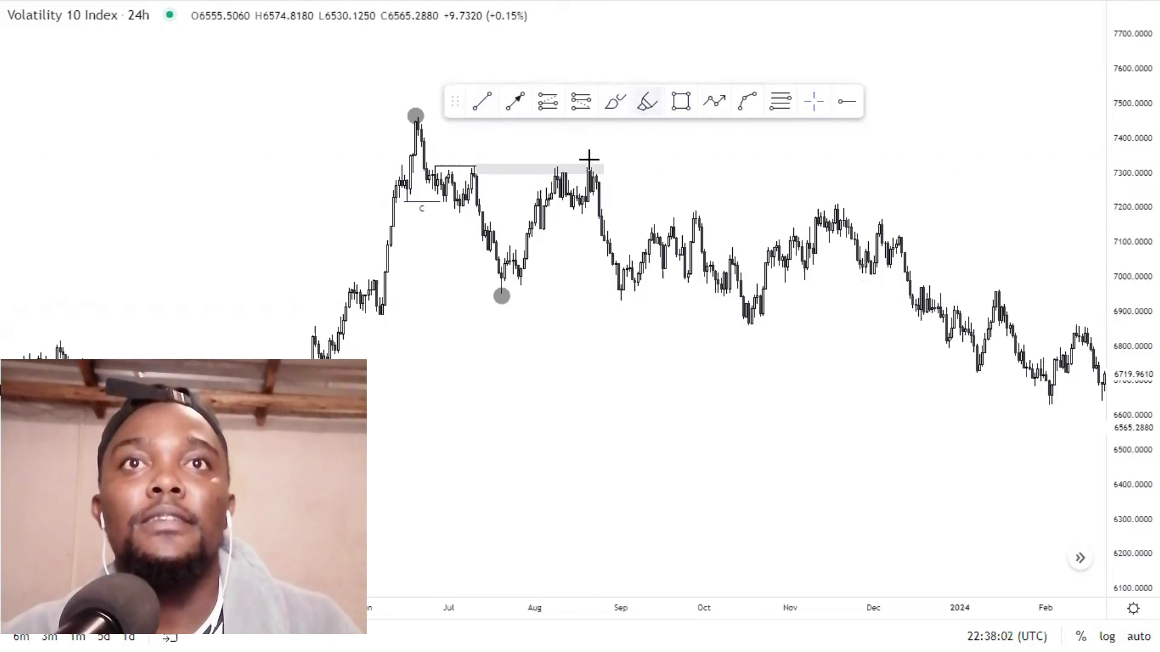
{"action": "left_click", "coordinate": [590, 162]}
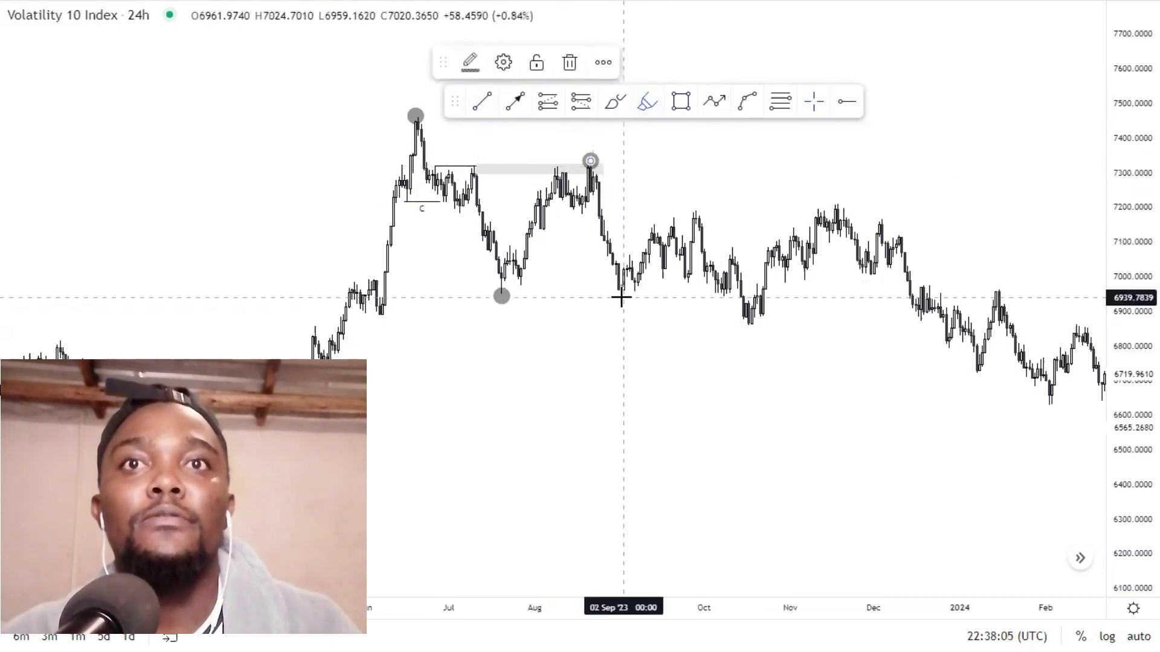
{"action": "left_click", "coordinate": [623, 297]}
Step: Draw a horizontal trend line at about 6954 from 20 Jul to 1 Sep '23 and delete the highlighter dots at its ends
{"action": "left_click", "coordinate": [482, 111]}
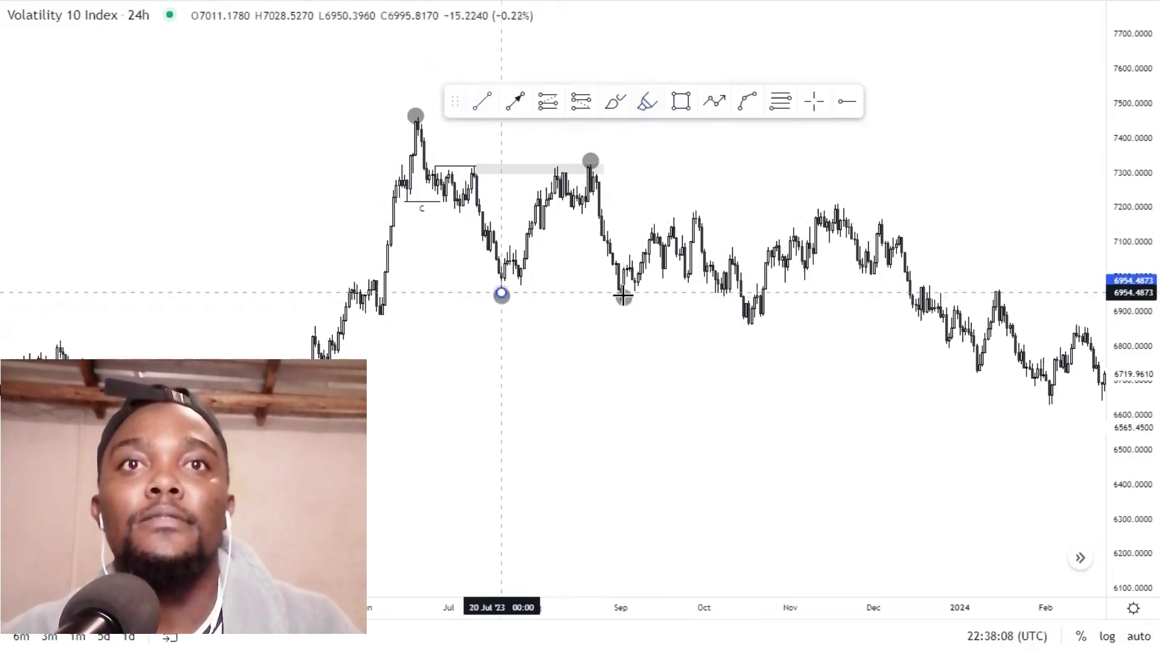
{"action": "left_click", "coordinate": [501, 295]}
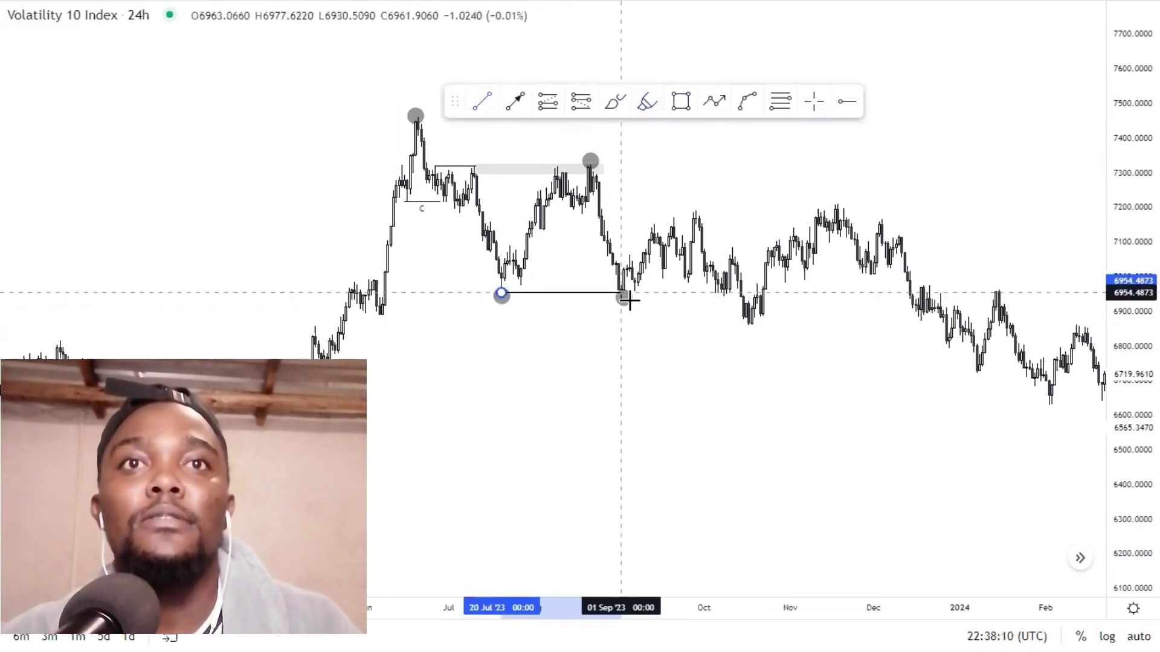
{"action": "left_click", "coordinate": [628, 300]}
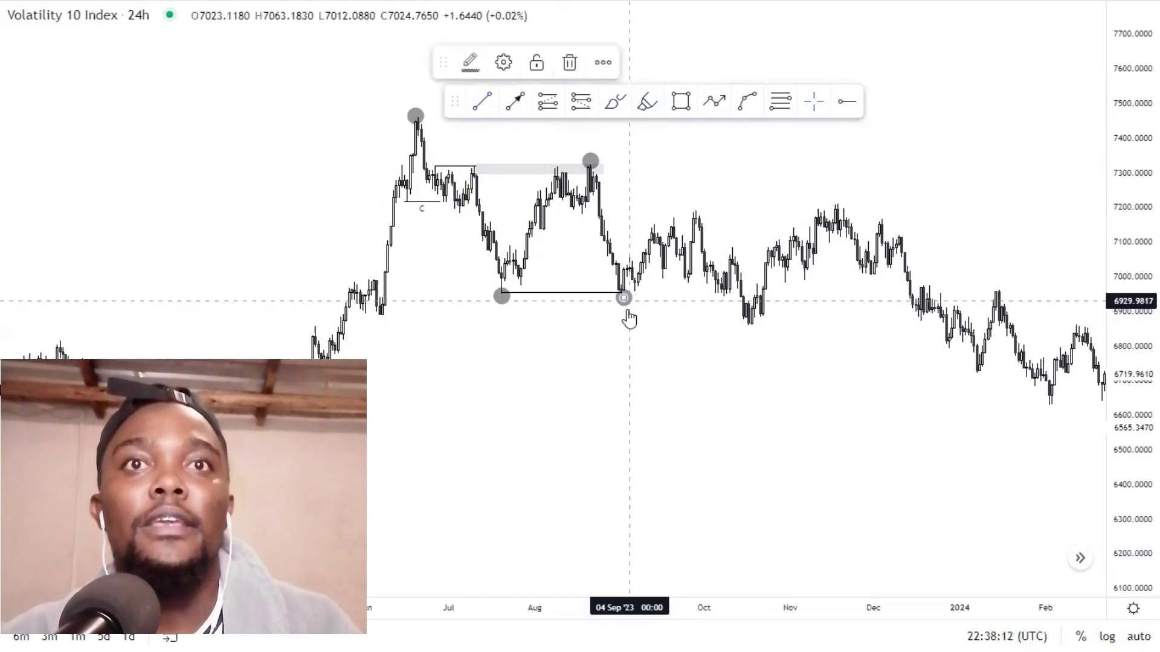
{"action": "key", "text": "Delete"}
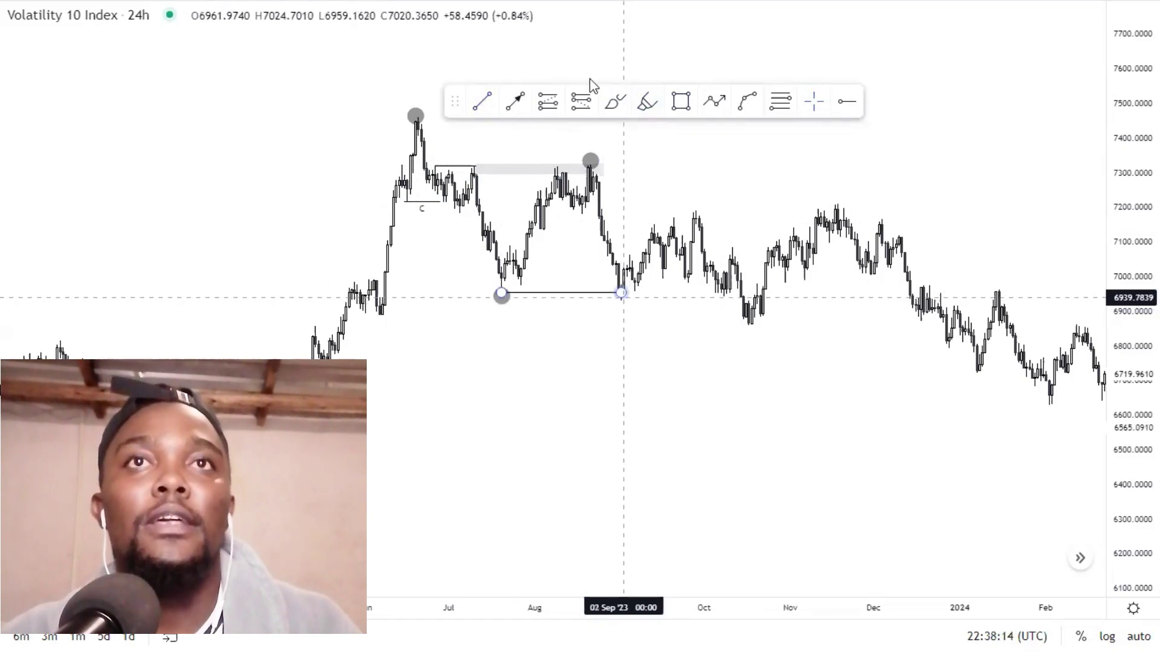
{"action": "left_click", "coordinate": [503, 297]}
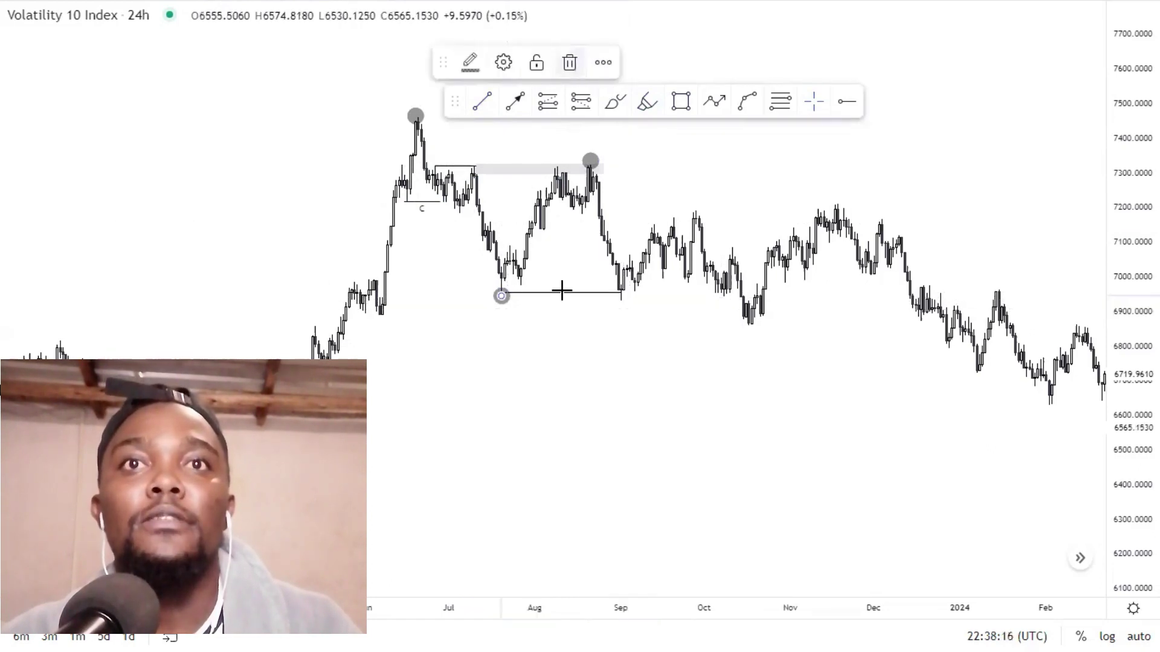
Step: Label the trend line between the July and September lows with the text x
{"action": "left_click", "coordinate": [563, 298]}
{"action": "left_click", "coordinate": [564, 294]}
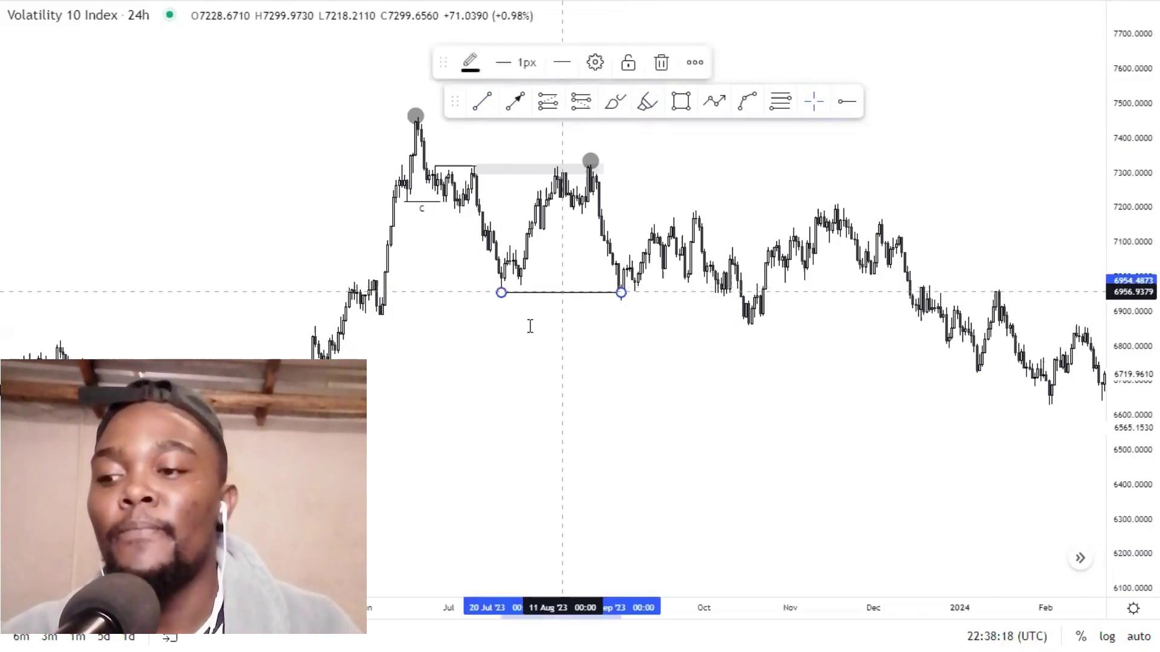
{"action": "type", "text": "x"}
{"action": "left_click", "coordinate": [701, 482]}
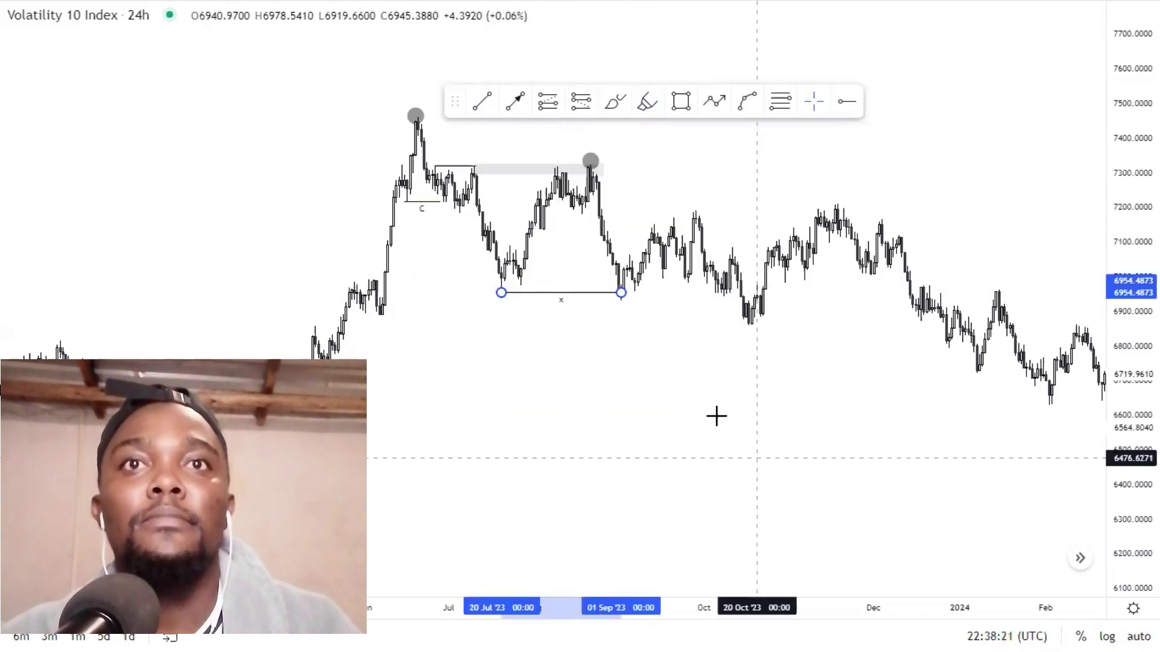
{"action": "left_click", "coordinate": [657, 330]}
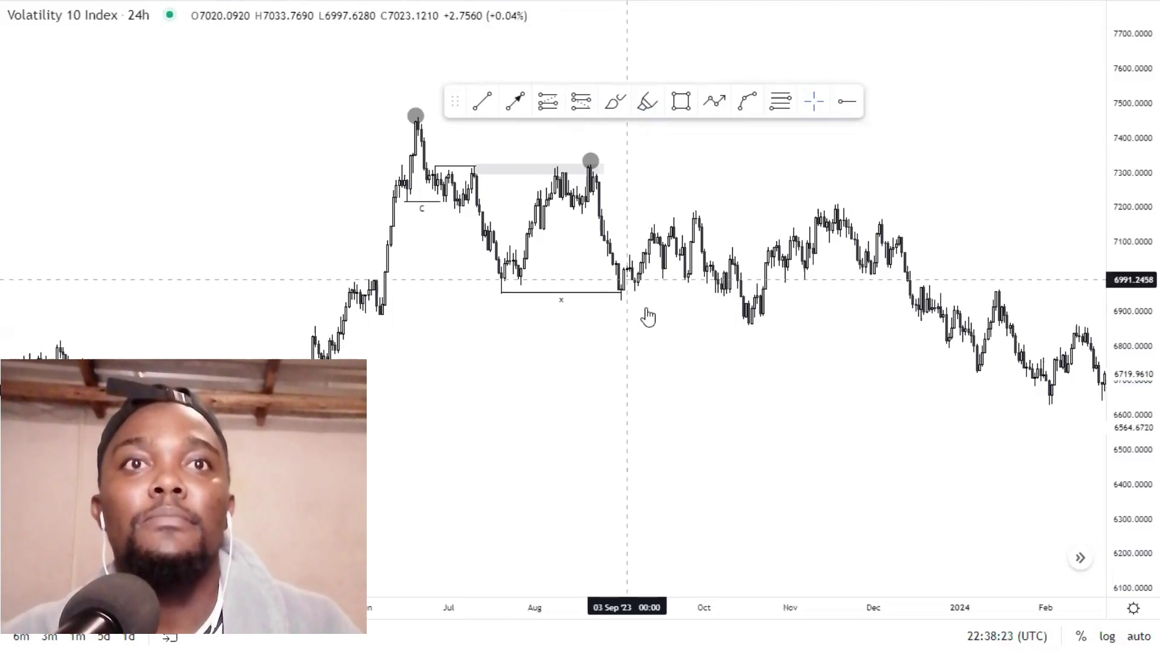
Step: Draw a horizontal trend line at about 6935 from 1 Sep to 13 Oct '23 and label it B
{"action": "left_click_drag", "start_coordinate": [735, 301], "coordinate": [621, 300]}
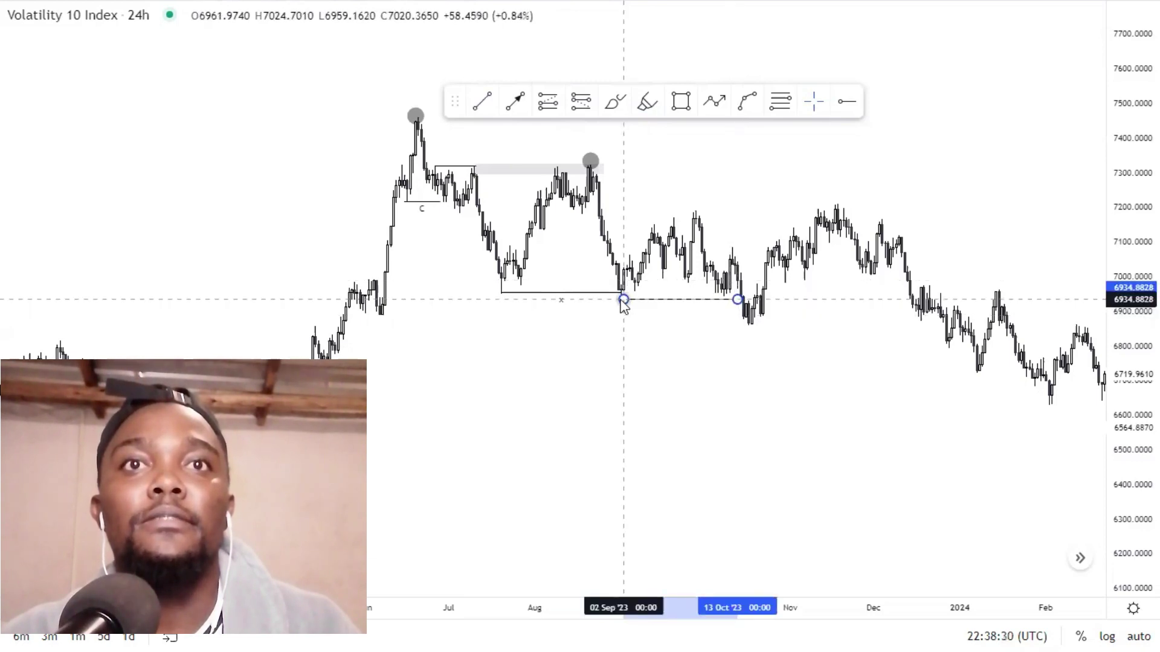
{"action": "left_click", "coordinate": [659, 300]}
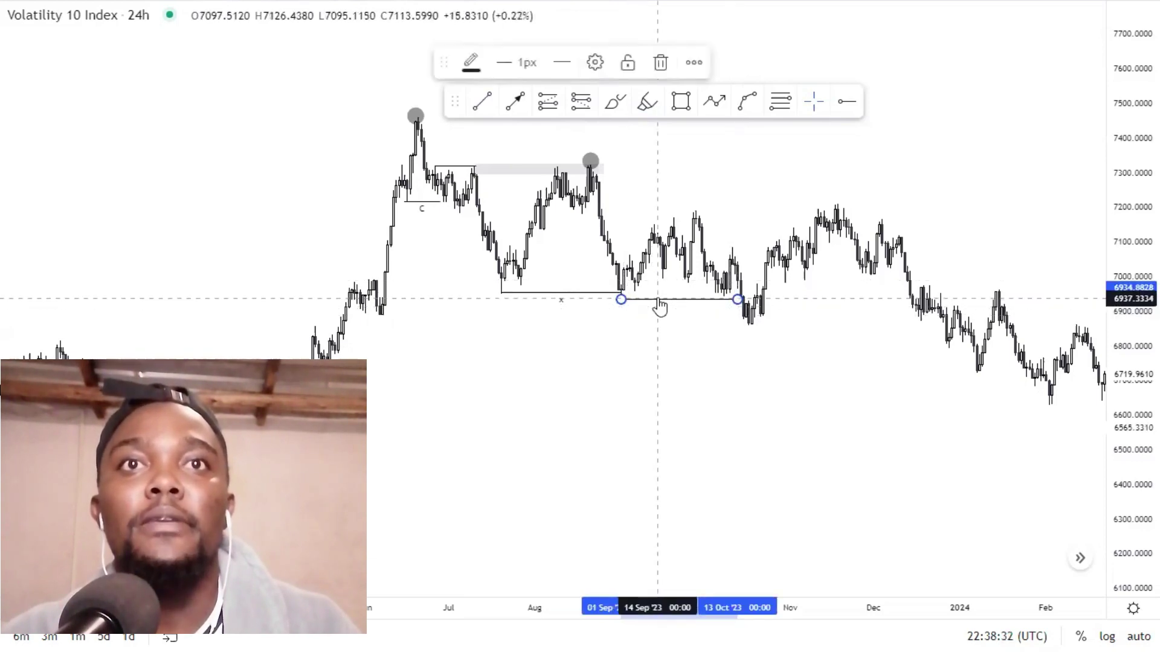
{"action": "double_click", "coordinate": [659, 300]}
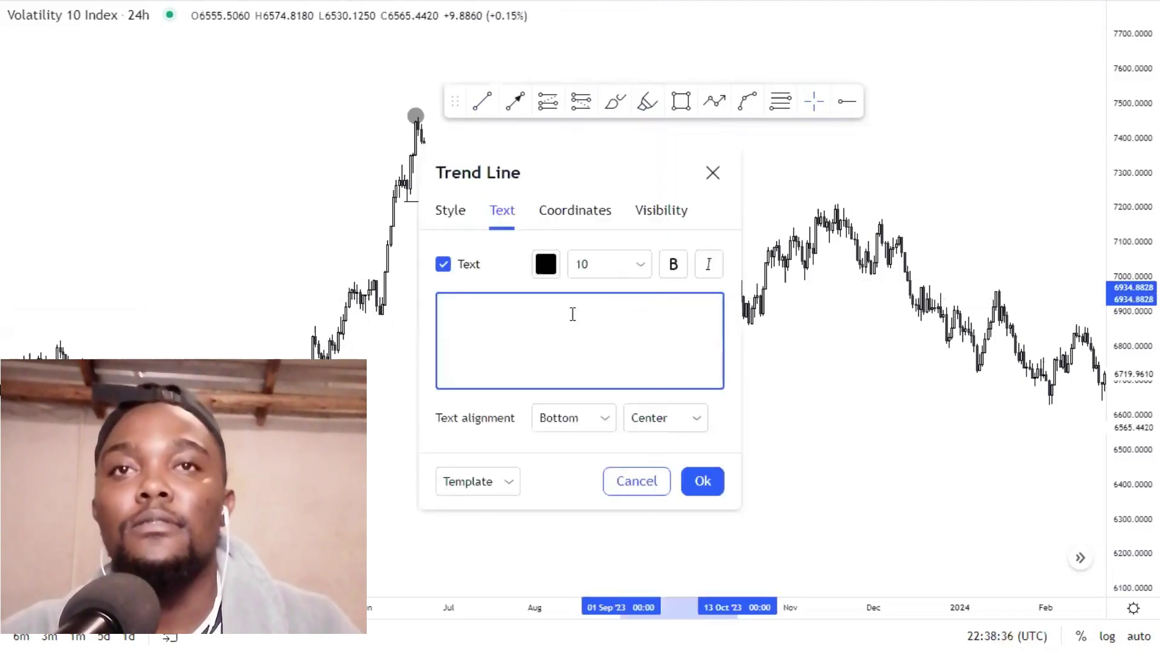
{"action": "type", "text": "B"}
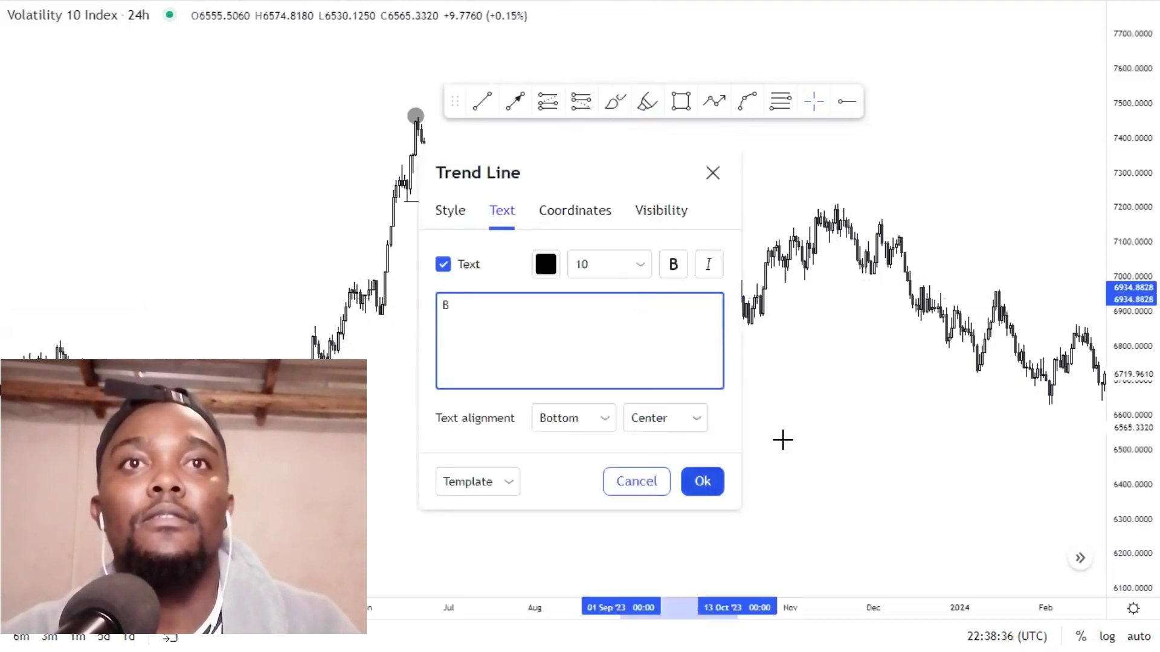
{"action": "left_click", "coordinate": [711, 479]}
Step: Mark the 17 October swing low and the late-September swing high with highlighter dots, removing the duplicate dot at the low
{"action": "left_click_drag", "start_coordinate": [689, 440], "coordinate": [636, 248]}
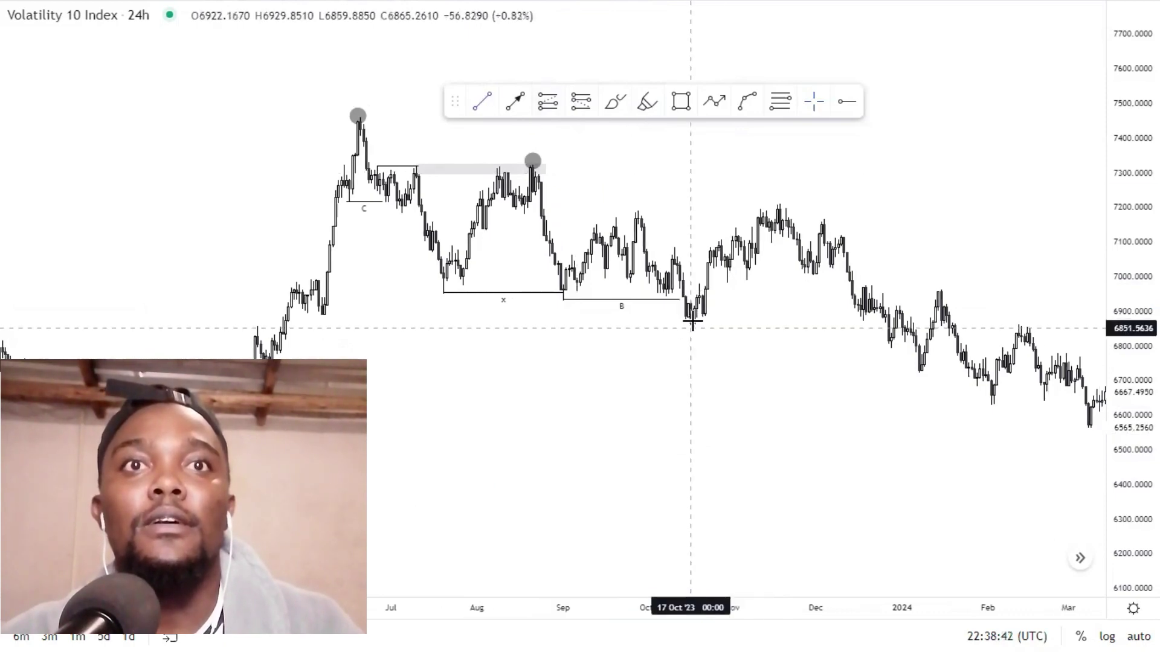
{"action": "left_click", "coordinate": [647, 102]}
{"action": "left_click", "coordinate": [690, 325]}
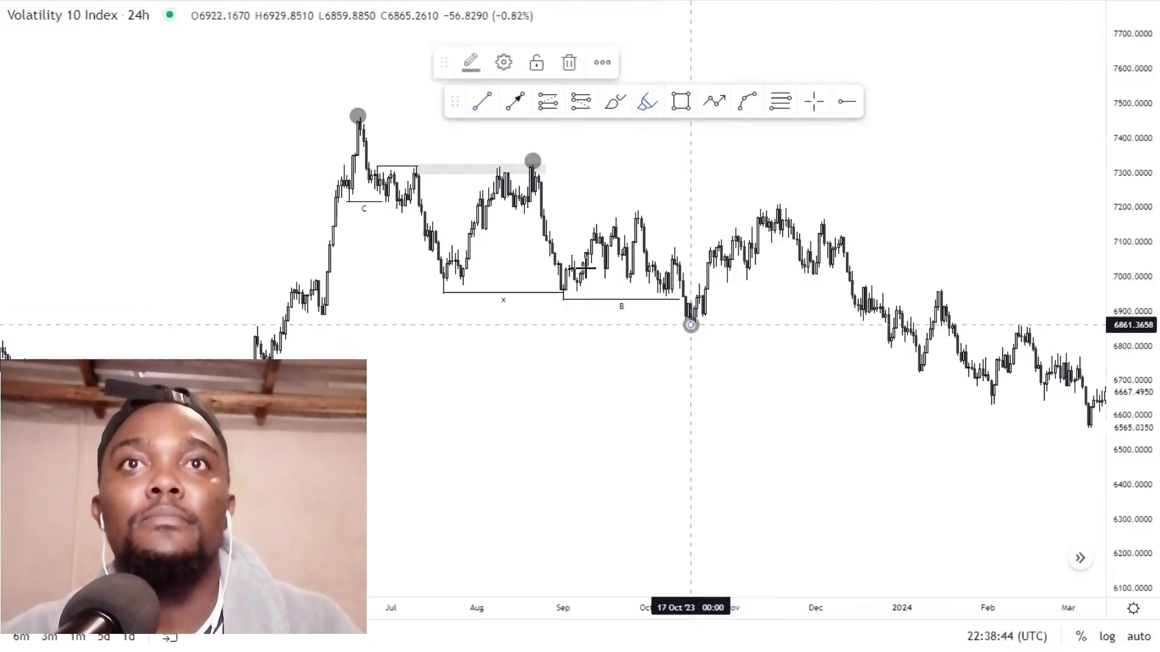
{"action": "left_click", "coordinate": [638, 209]}
{"action": "left_click", "coordinate": [571, 63]}
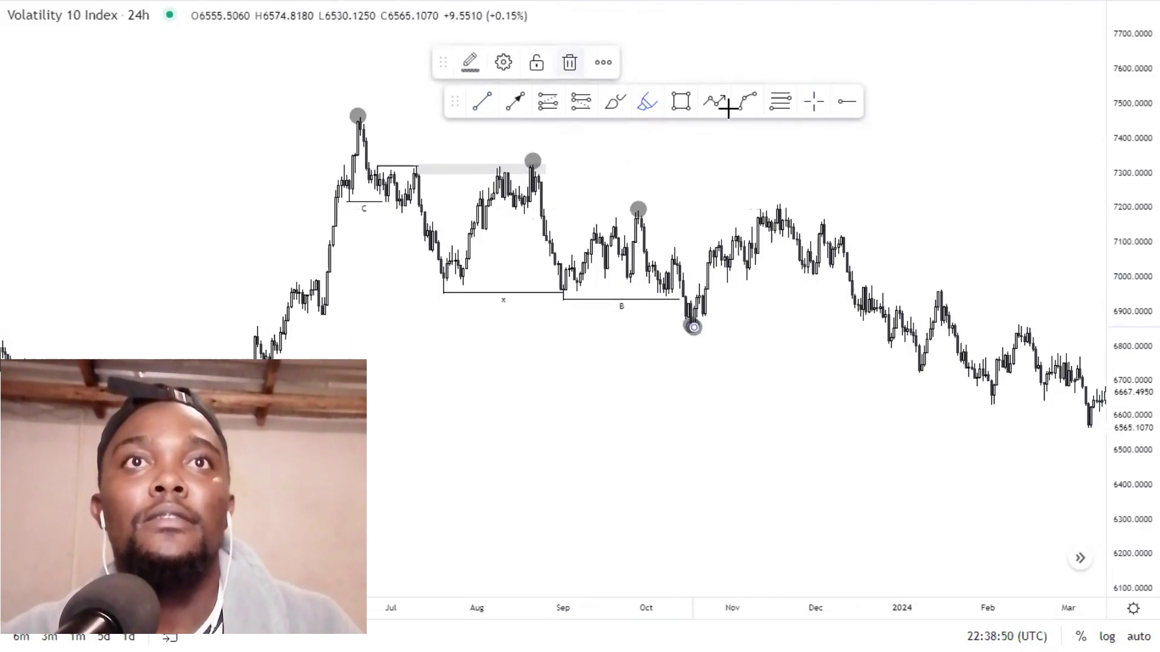
Step: Draw a rectangle supply zone from the late-September high, about 7195 to 7153, spanning 28 Sep to 1 Dec '23
{"action": "left_click", "coordinate": [814, 100]}
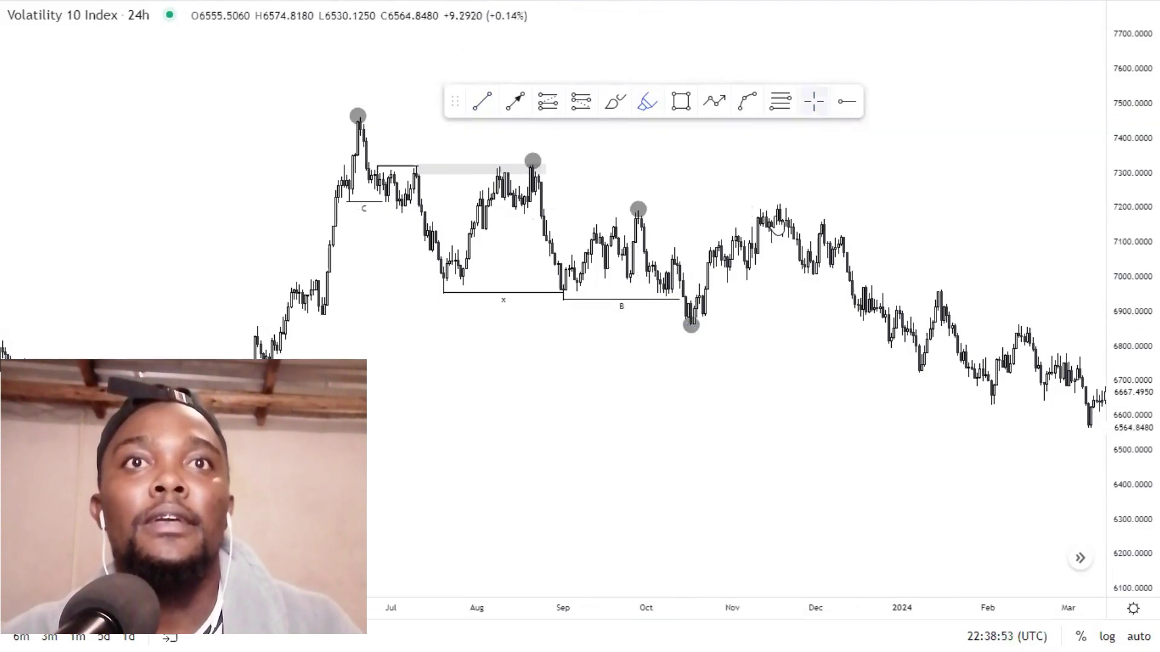
{"action": "left_click", "coordinate": [681, 101]}
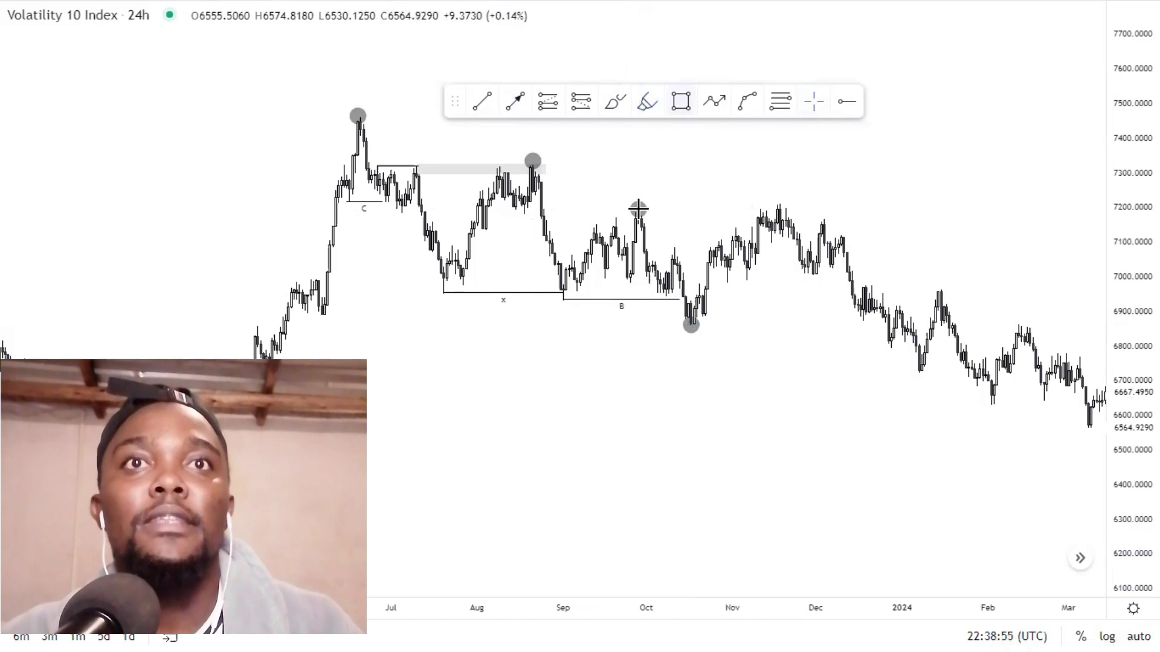
{"action": "left_click", "coordinate": [638, 208]}
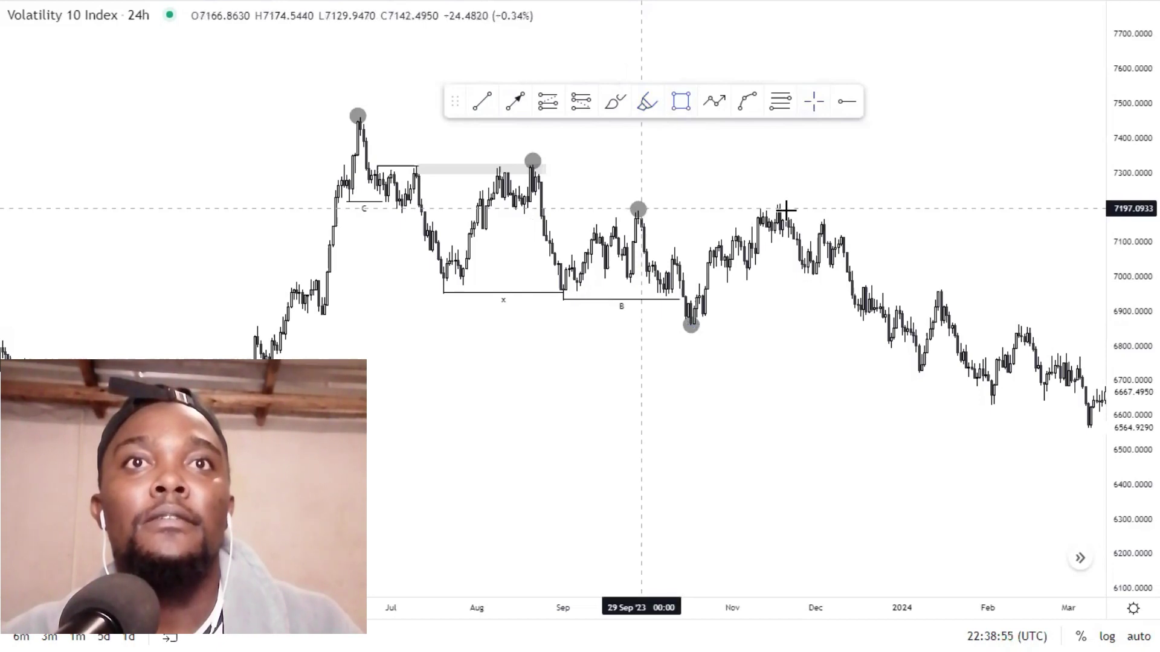
{"action": "left_click", "coordinate": [816, 217]}
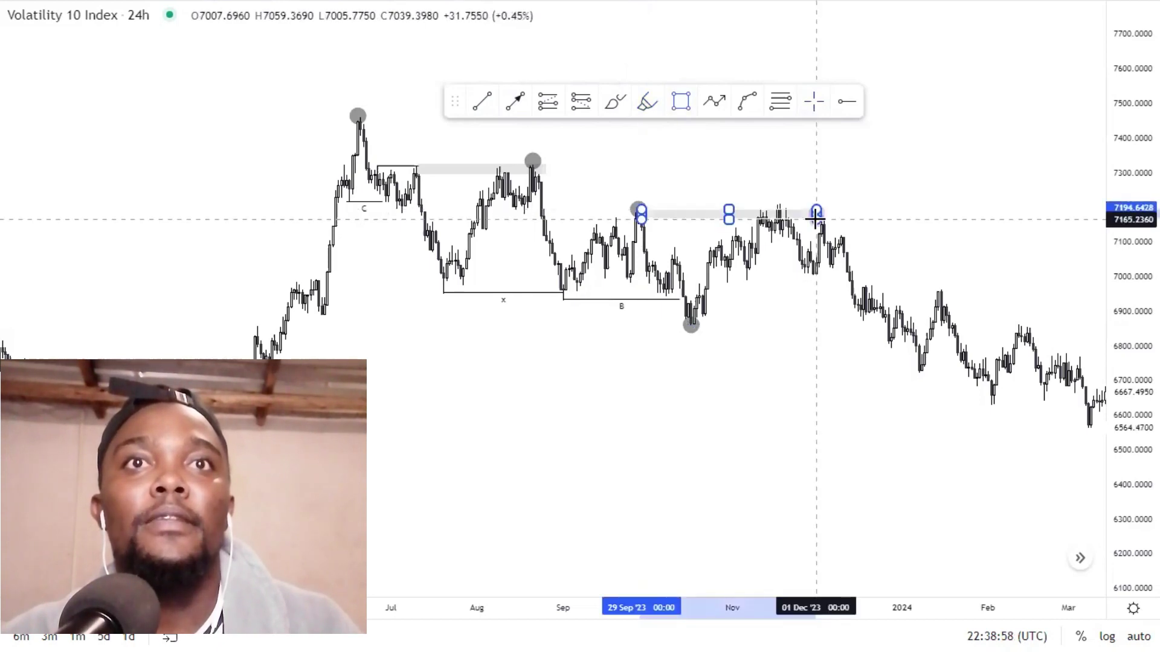
{"action": "left_click_drag", "start_coordinate": [641, 219], "coordinate": [638, 223]}
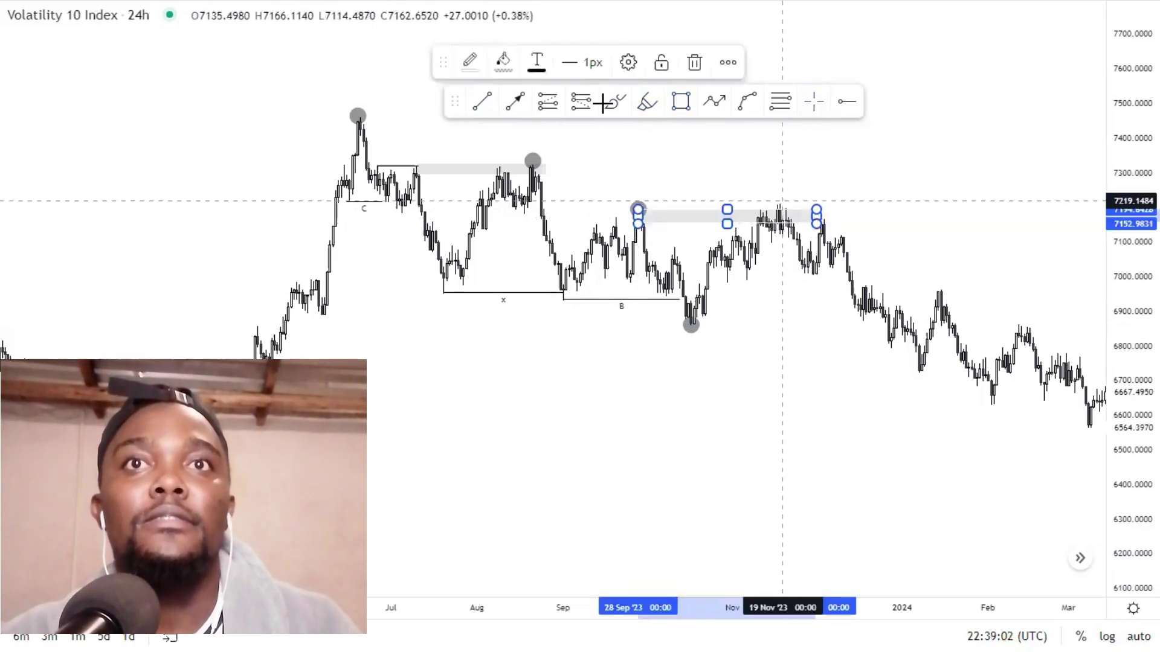
{"action": "left_click", "coordinate": [550, 205]}
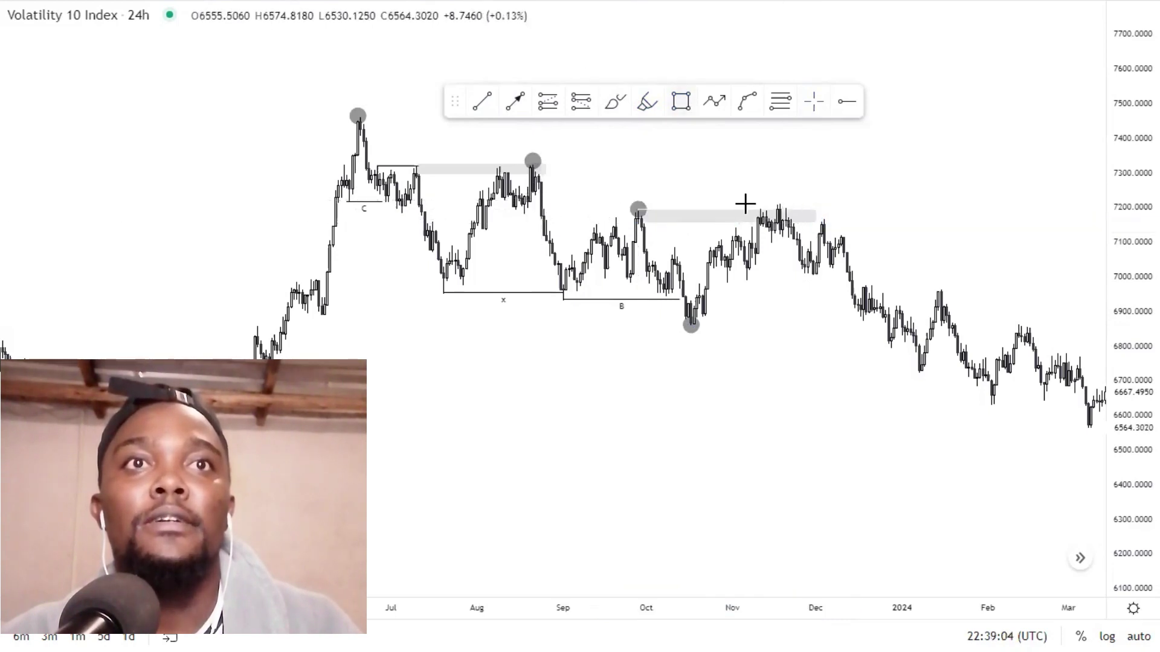
Step: Draw a second rectangle supply zone just above it, about 7239 to 7192, from 22 Aug to 27 Nov '23
{"action": "left_click", "coordinate": [535, 194]}
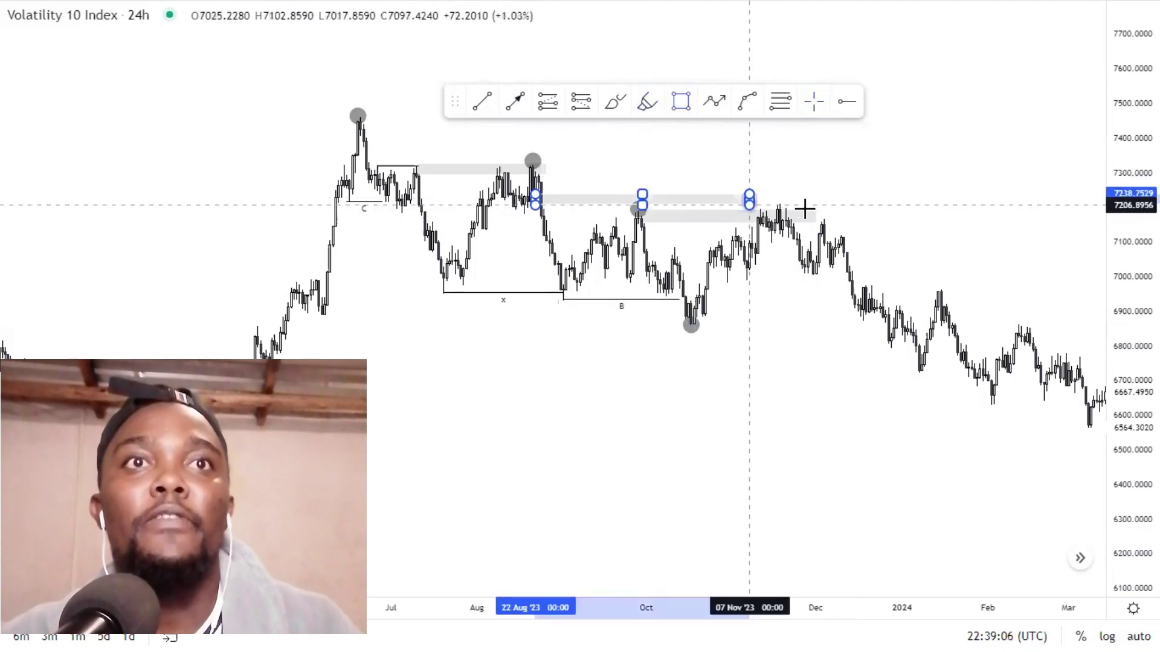
{"action": "left_click", "coordinate": [799, 209]}
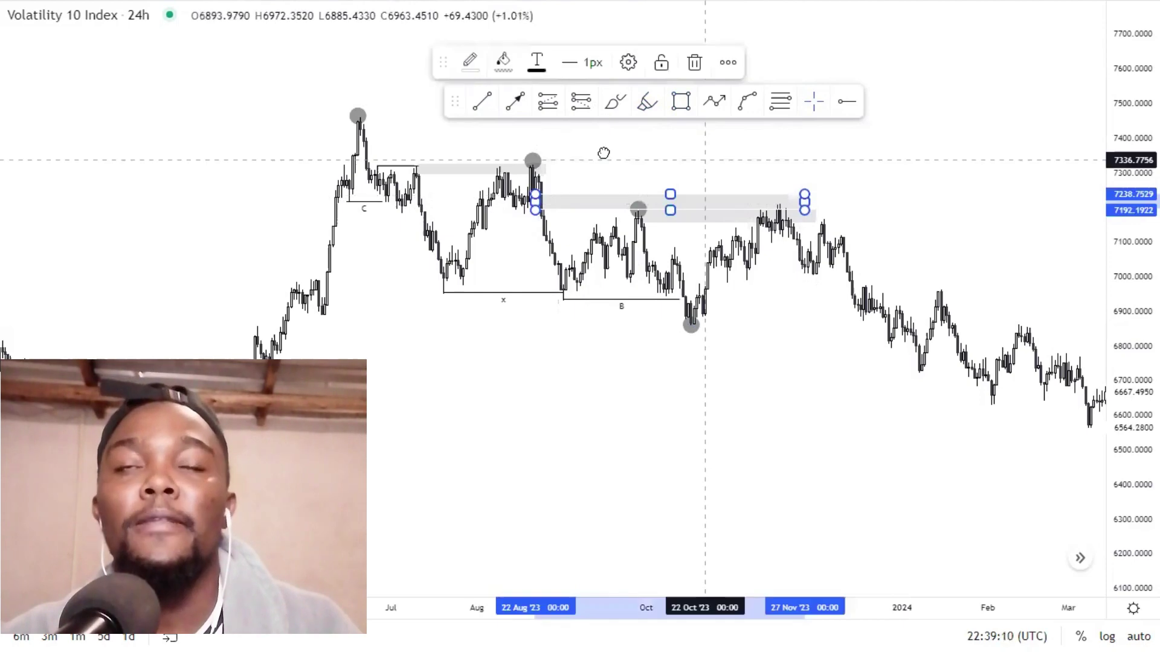
{"action": "left_click", "coordinate": [725, 152]}
Step: Draw a horizontal trend line at about 6859 from 17 Oct to 25 Dec '23 and mark the 18 November swing high with a highlighter dot
{"action": "scroll", "coordinate": [679, 296], "scroll_direction": "right", "scroll_amount": 3}
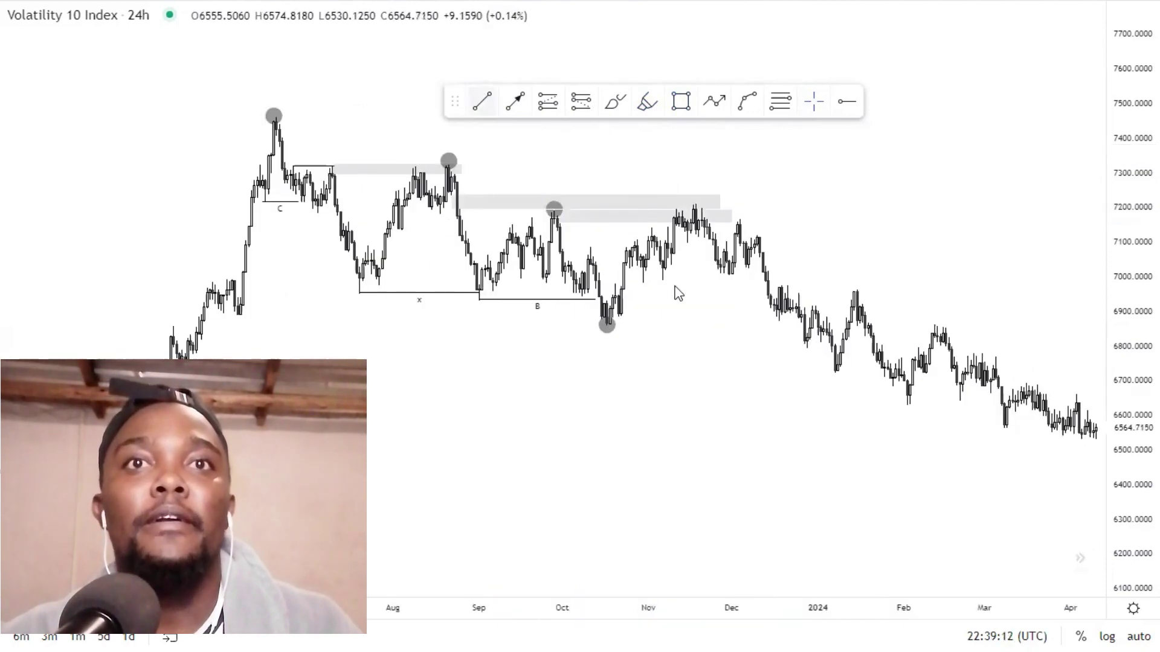
{"action": "left_click", "coordinate": [606, 325]}
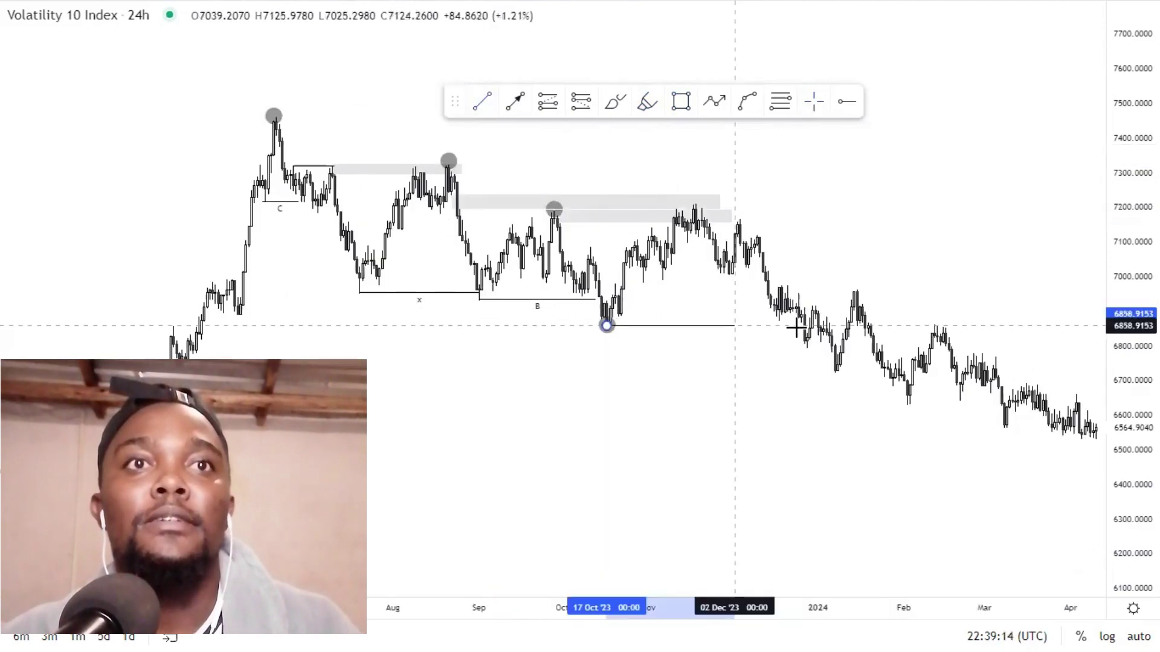
{"action": "left_click", "coordinate": [797, 326]}
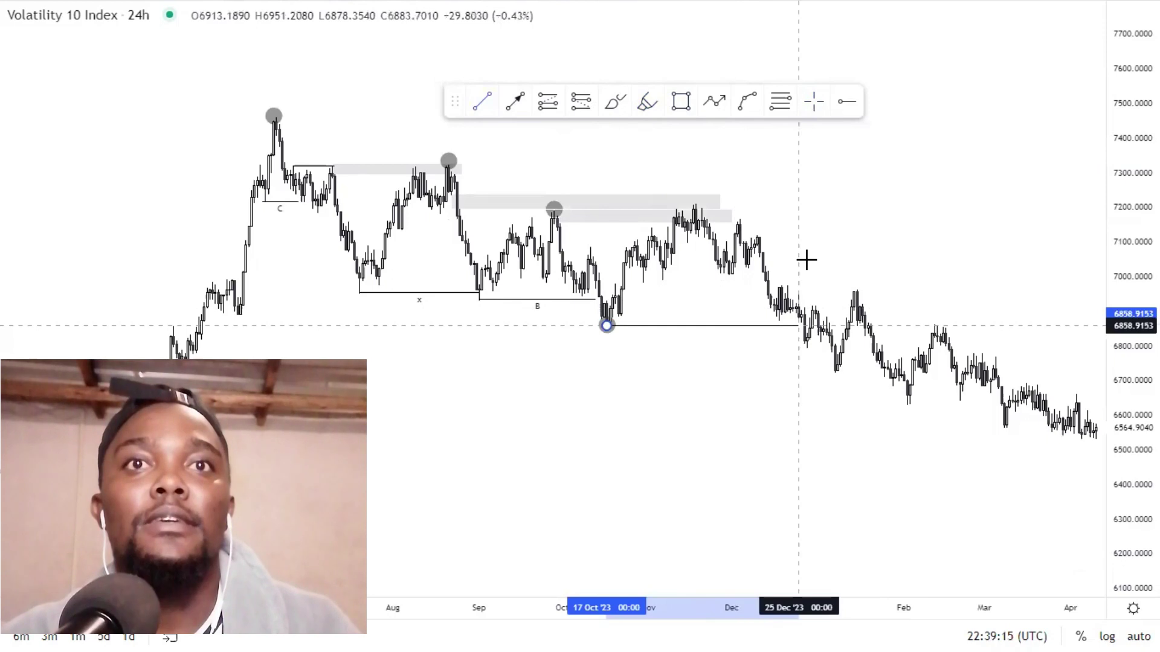
{"action": "left_click", "coordinate": [646, 112]}
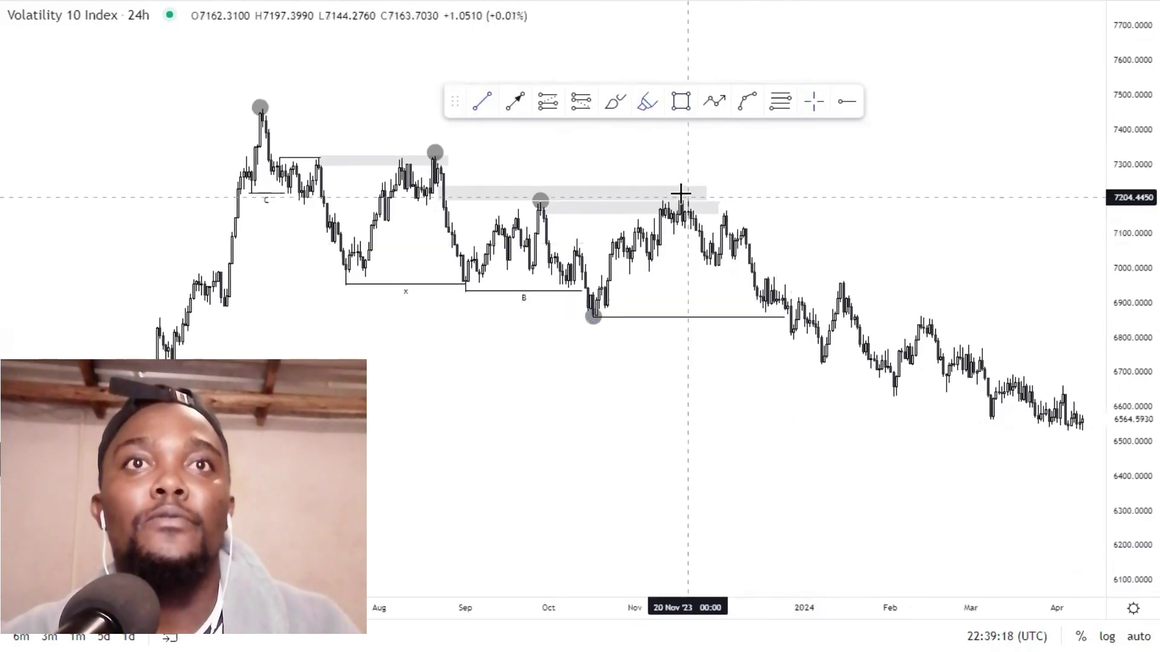
{"action": "left_click", "coordinate": [681, 194]}
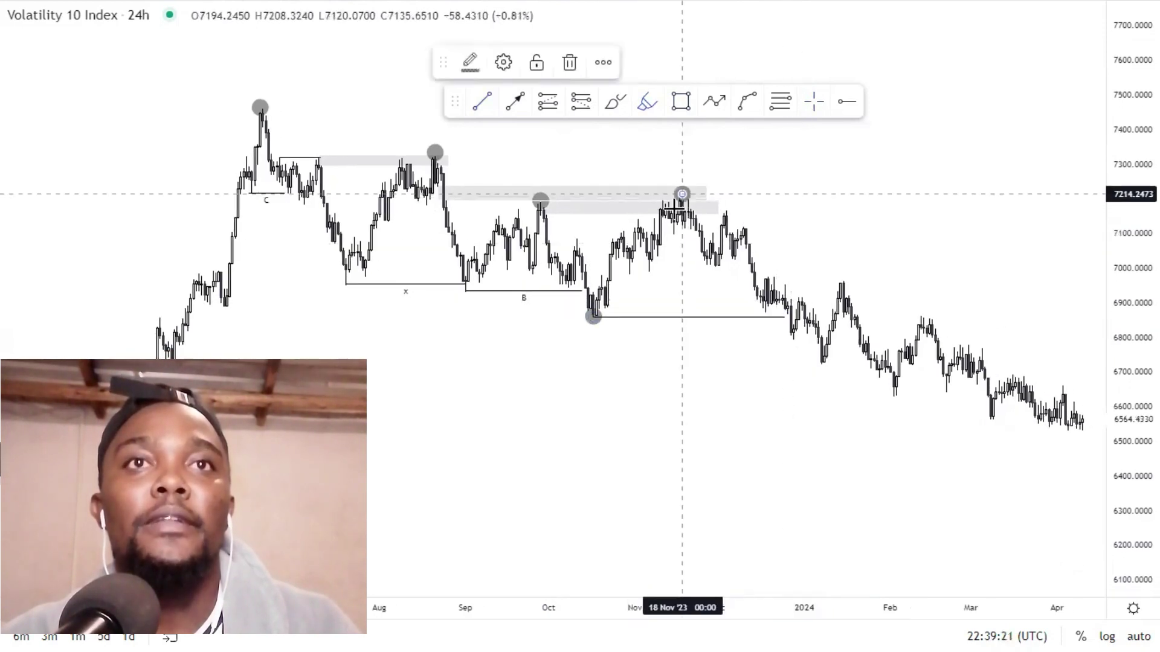
Step: Mark the late-December low and high, the 7 January low and the mid-January high with highlighter dots
{"action": "left_click", "coordinate": [831, 373]}
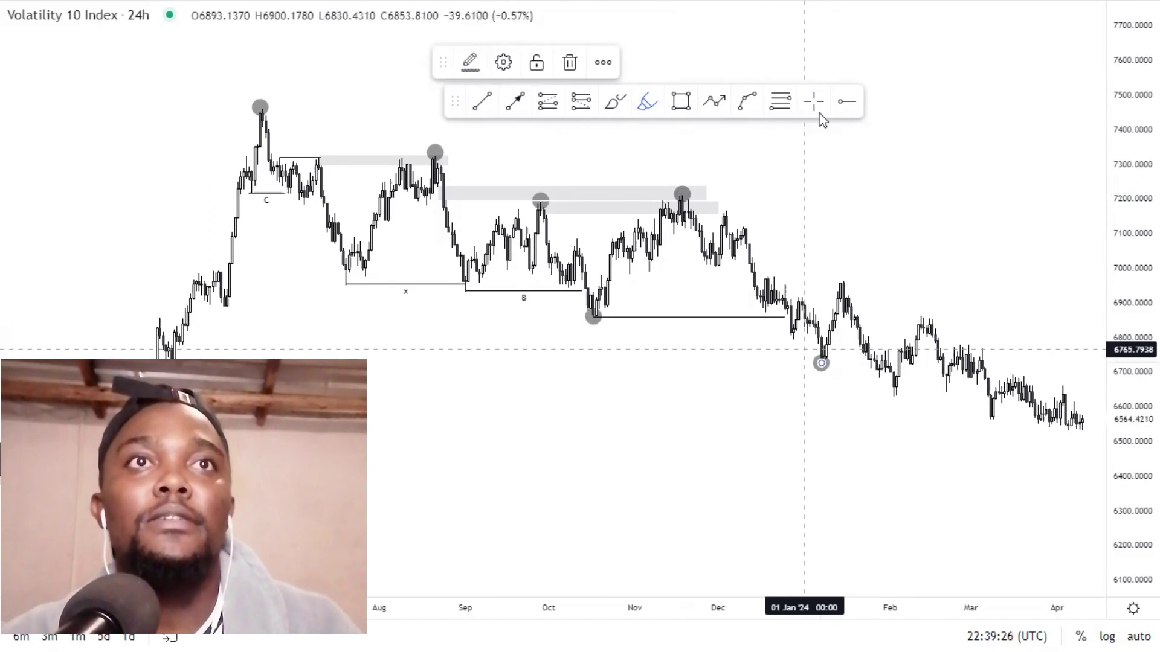
{"action": "left_click", "coordinate": [572, 63]}
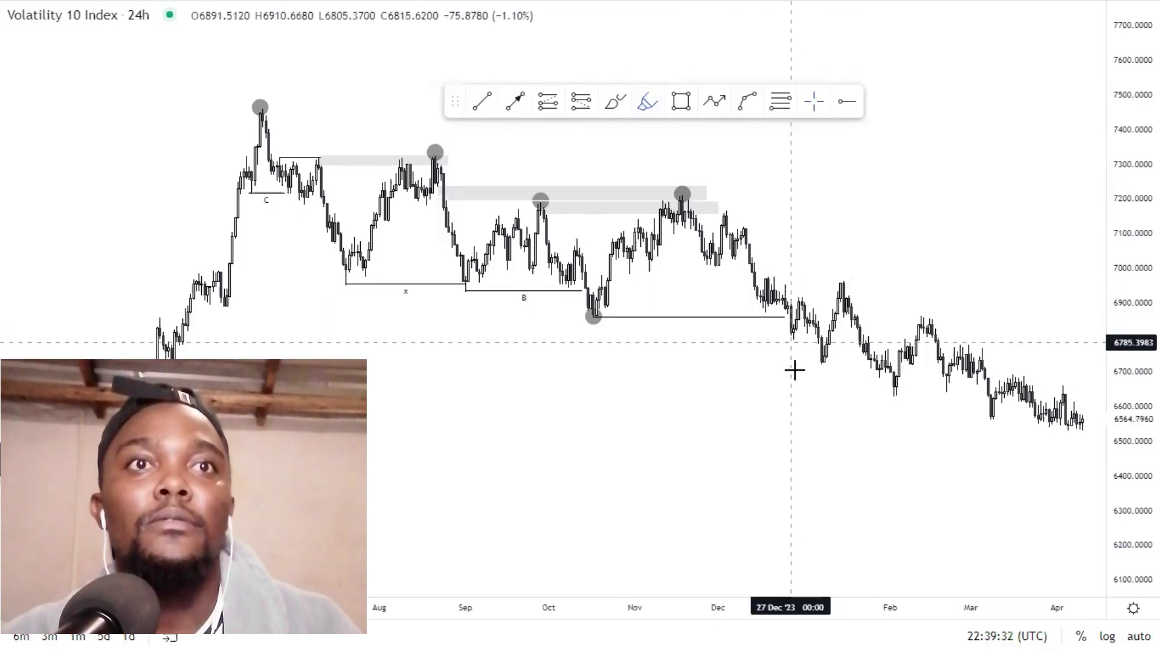
{"action": "left_click", "coordinate": [794, 340]}
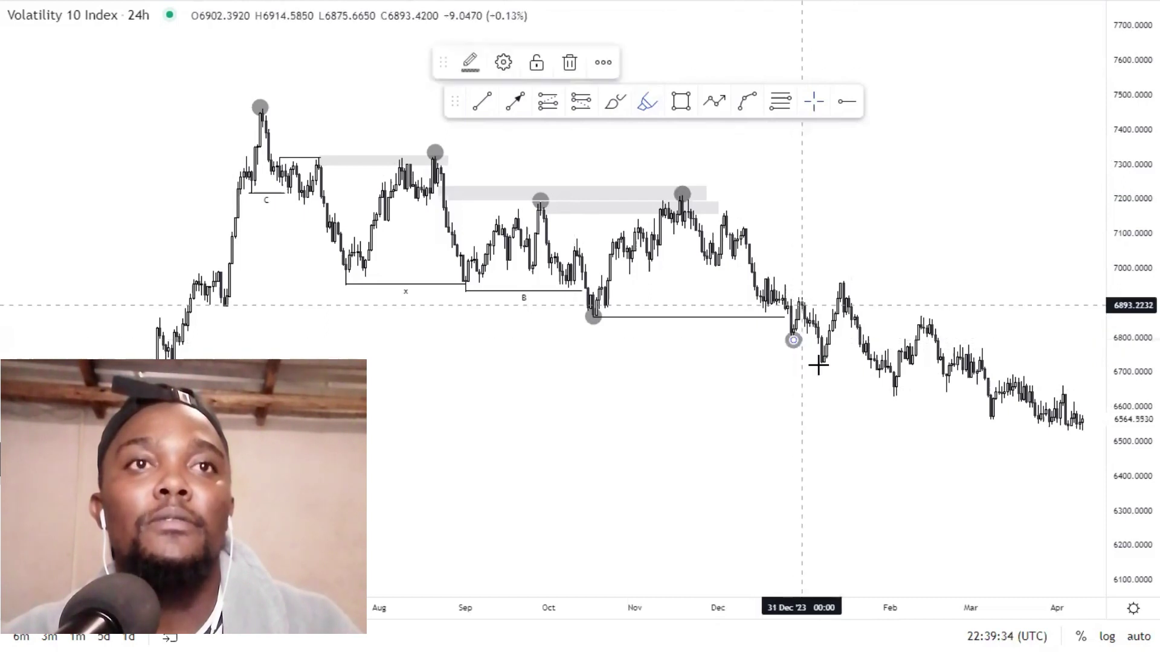
{"action": "left_click", "coordinate": [801, 296]}
{"action": "left_click", "coordinate": [820, 368]}
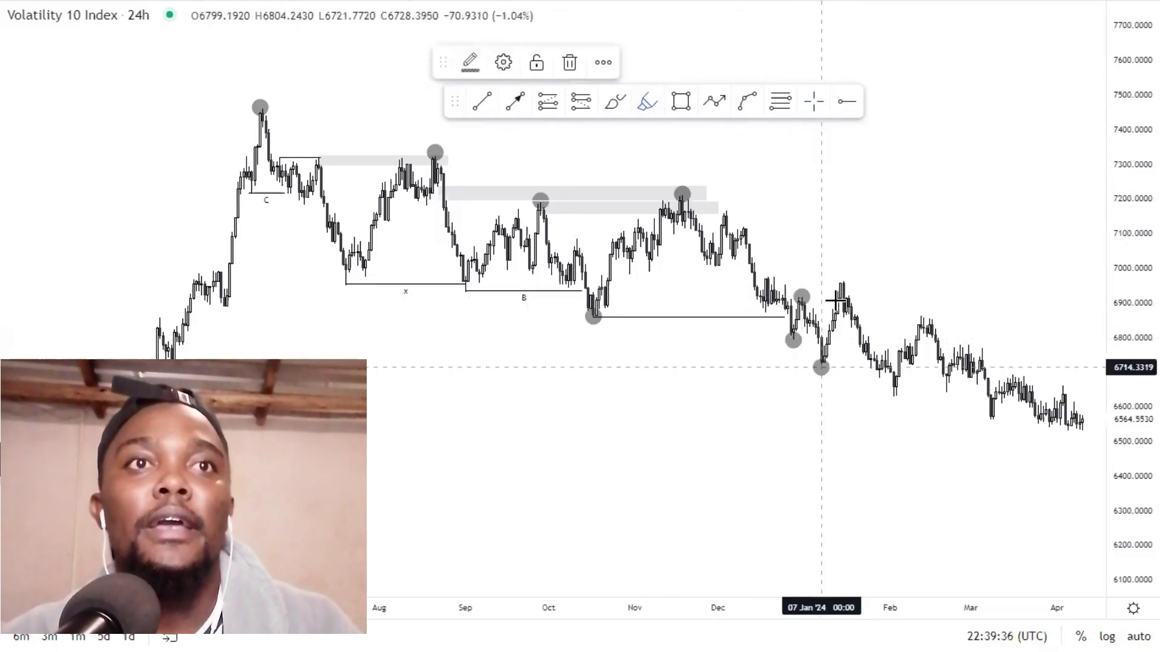
{"action": "left_click", "coordinate": [841, 284]}
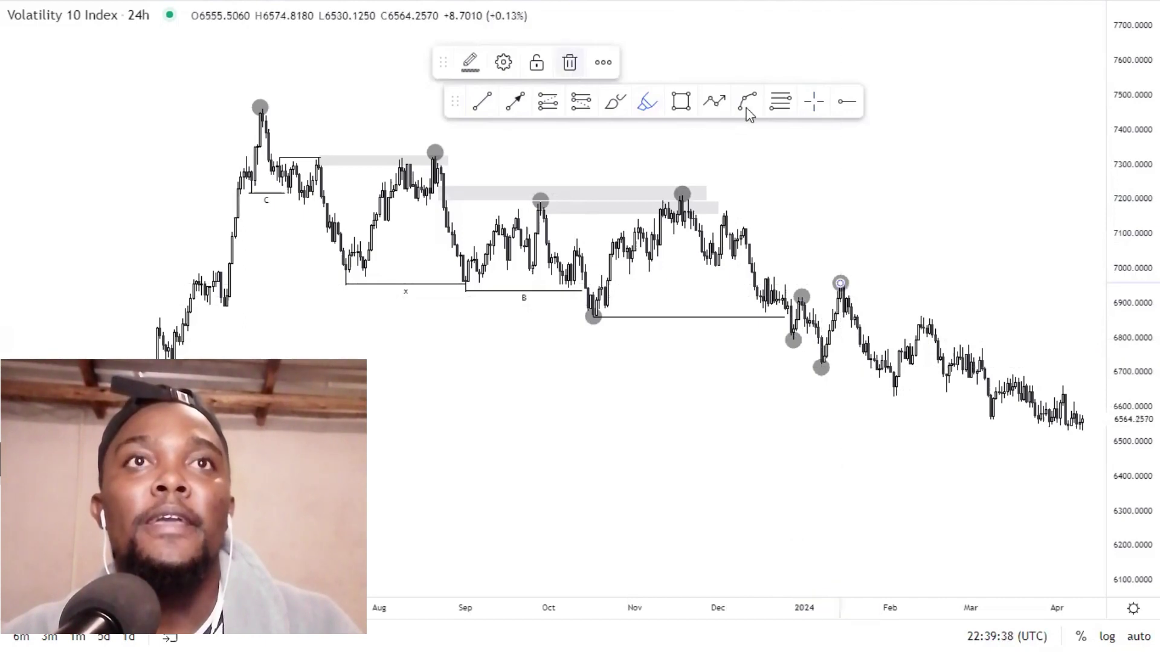
Step: Delete the highlighter dots on the late-December and January swing points
{"action": "left_click", "coordinate": [807, 103]}
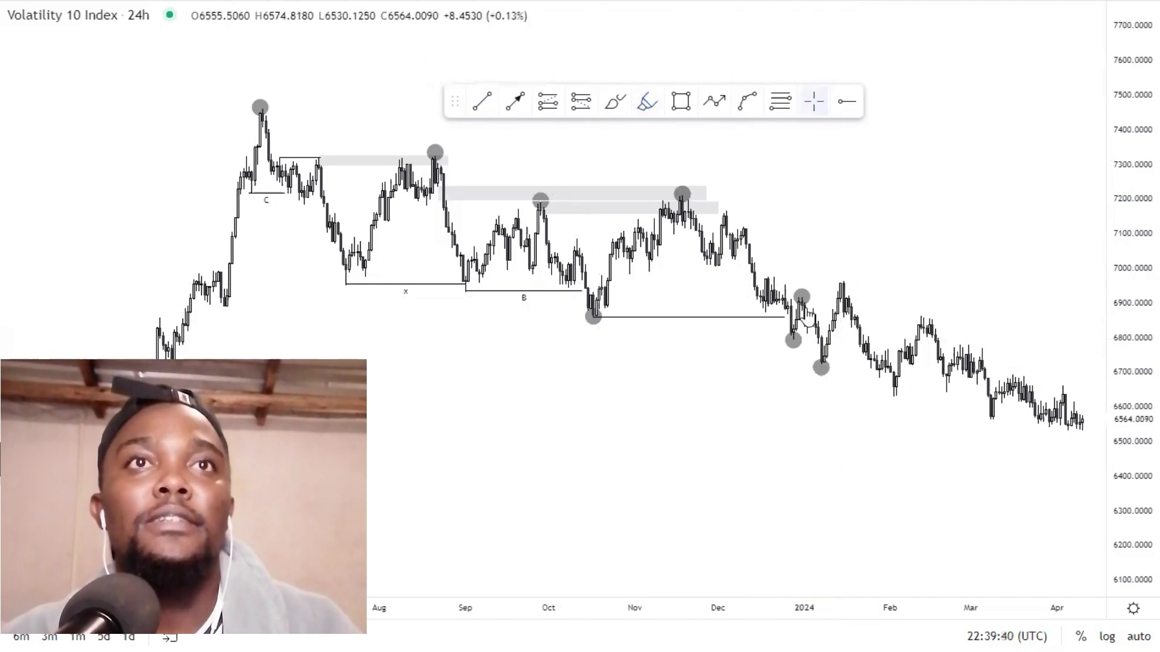
{"action": "left_click", "coordinate": [793, 340]}
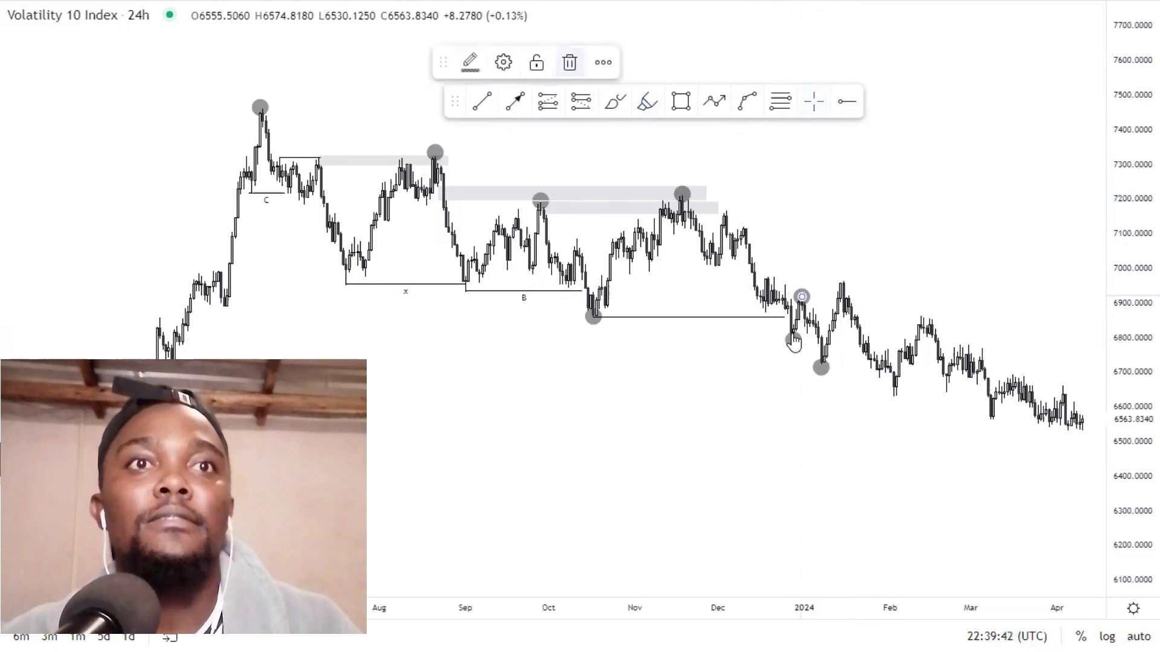
{"action": "left_click", "coordinate": [577, 61]}
{"action": "left_click", "coordinate": [793, 340]}
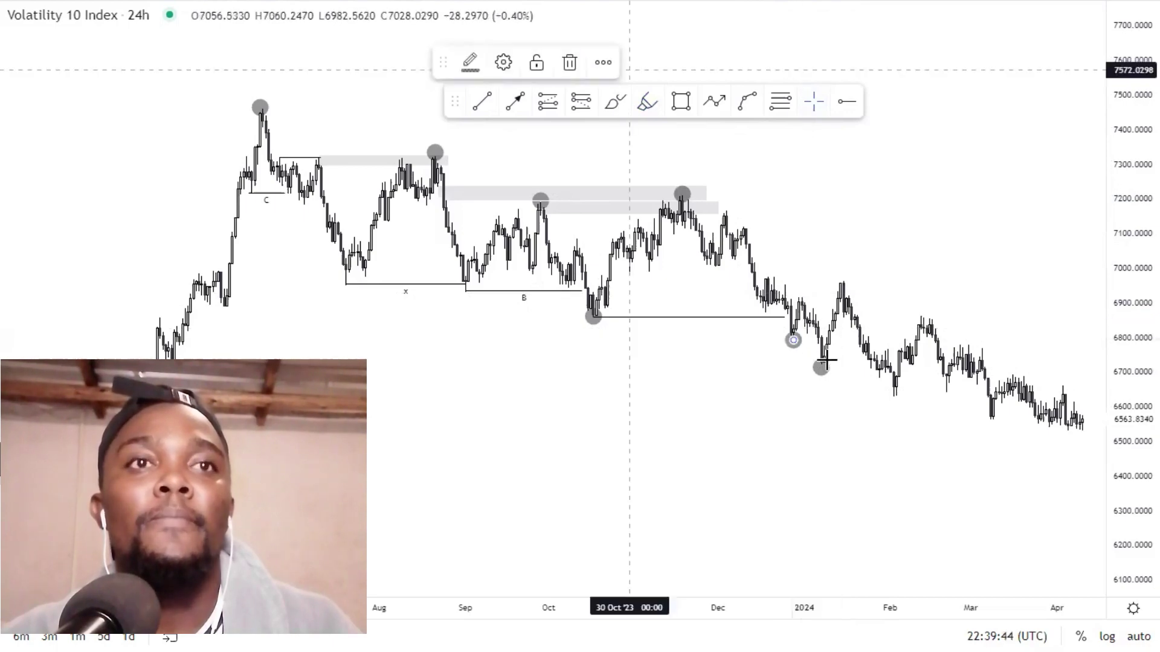
{"action": "left_click", "coordinate": [821, 367]}
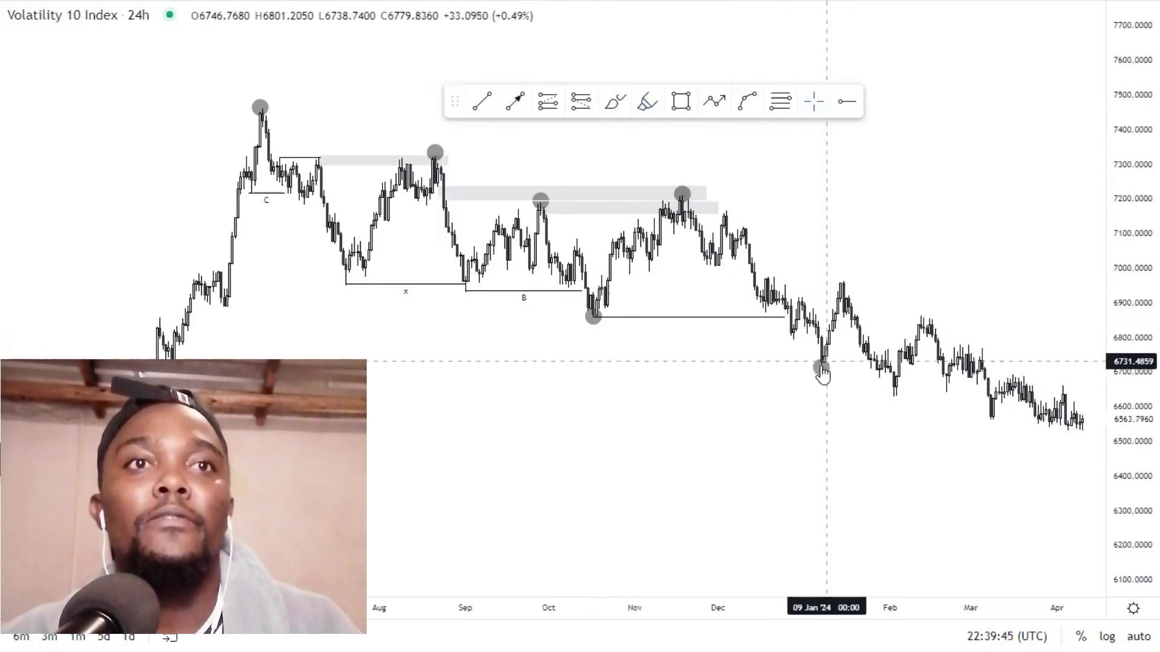
{"action": "left_click", "coordinate": [581, 57]}
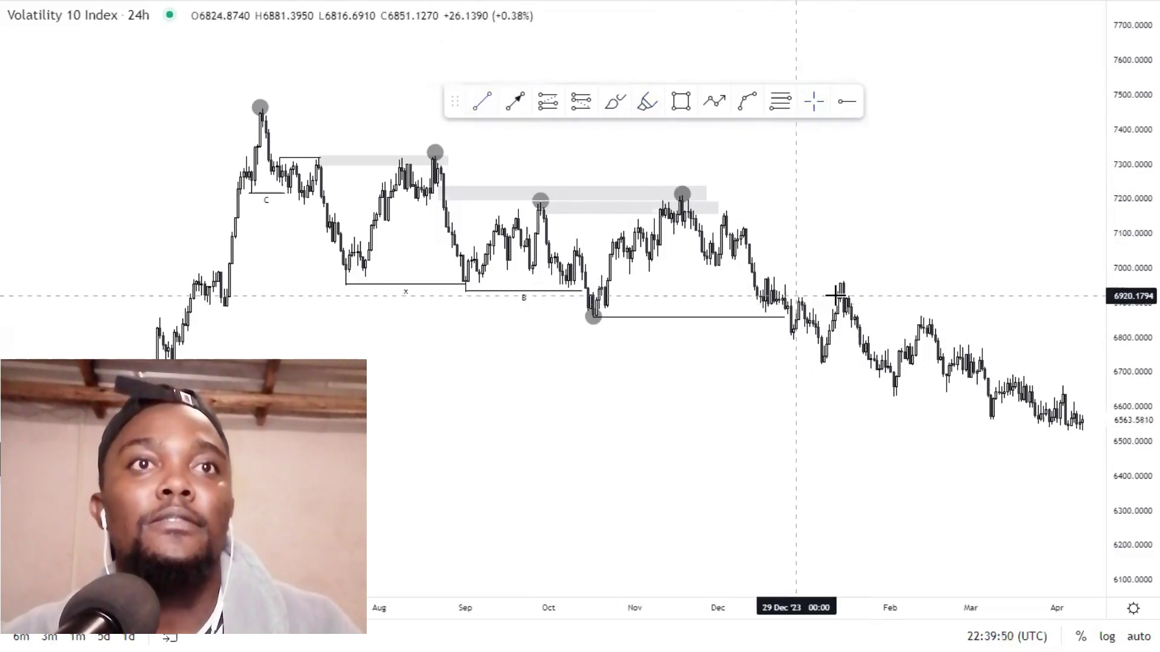
Step: Draw a horizontal trend line at about 6918 from 30 Dec '23 to 13 Jan '24 and label it C with top text alignment
{"action": "left_click", "coordinate": [798, 297]}
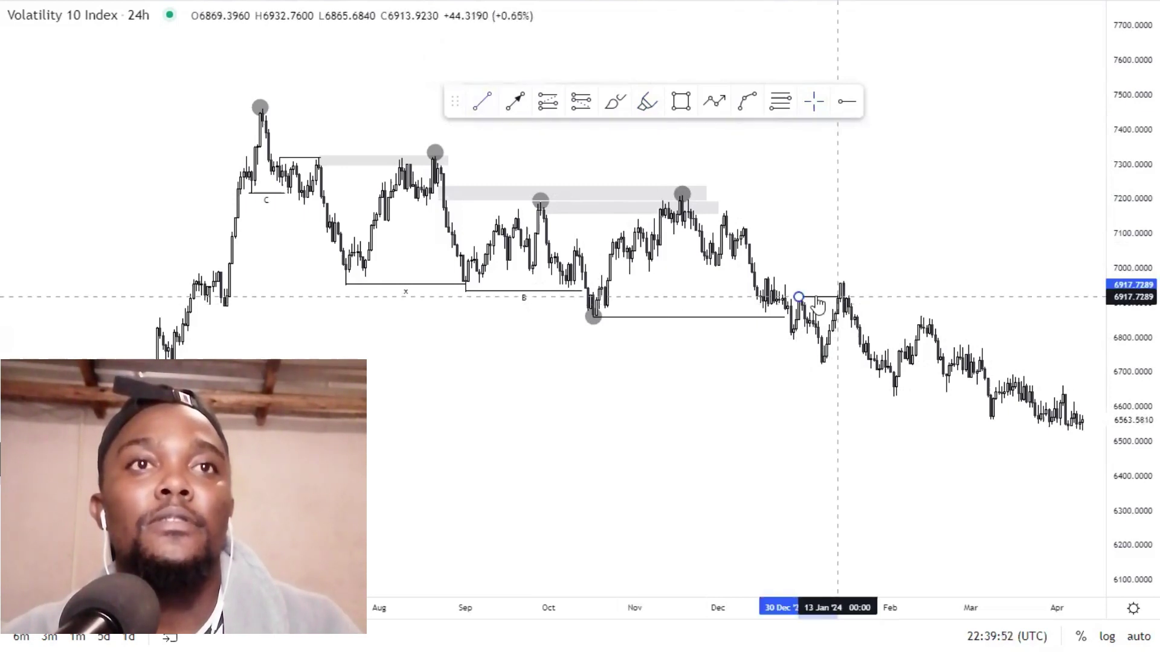
{"action": "left_click", "coordinate": [838, 297]}
{"action": "double_click", "coordinate": [819, 299]}
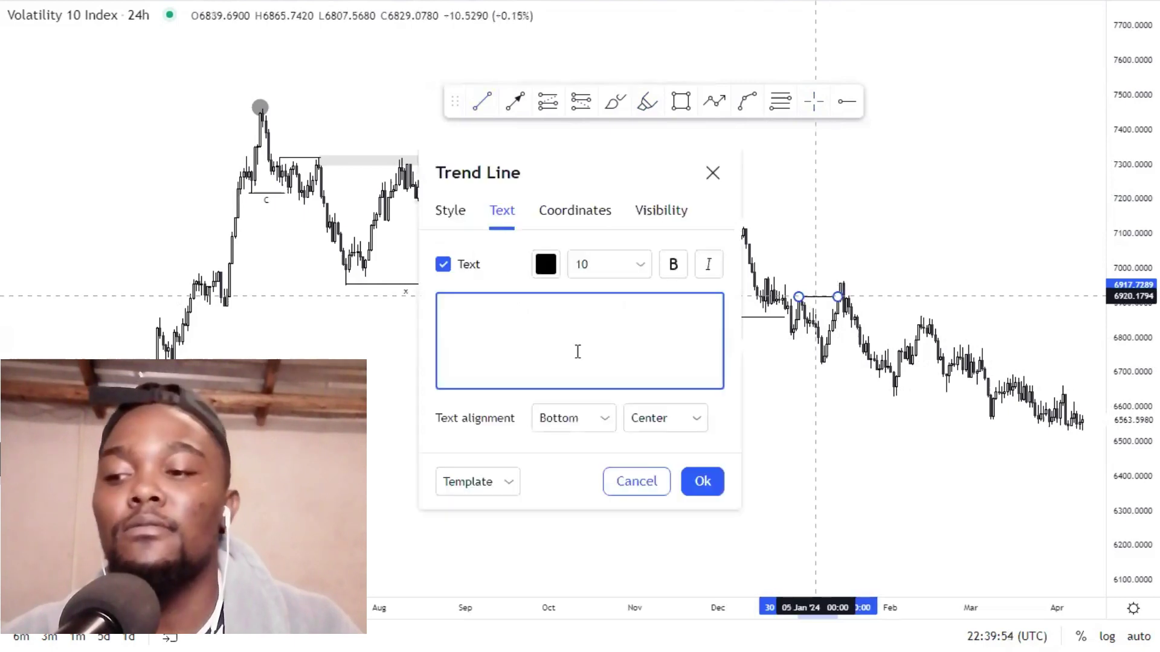
{"action": "type", "text": "C"}
{"action": "left_click", "coordinate": [552, 426]}
{"action": "left_click", "coordinate": [552, 447]}
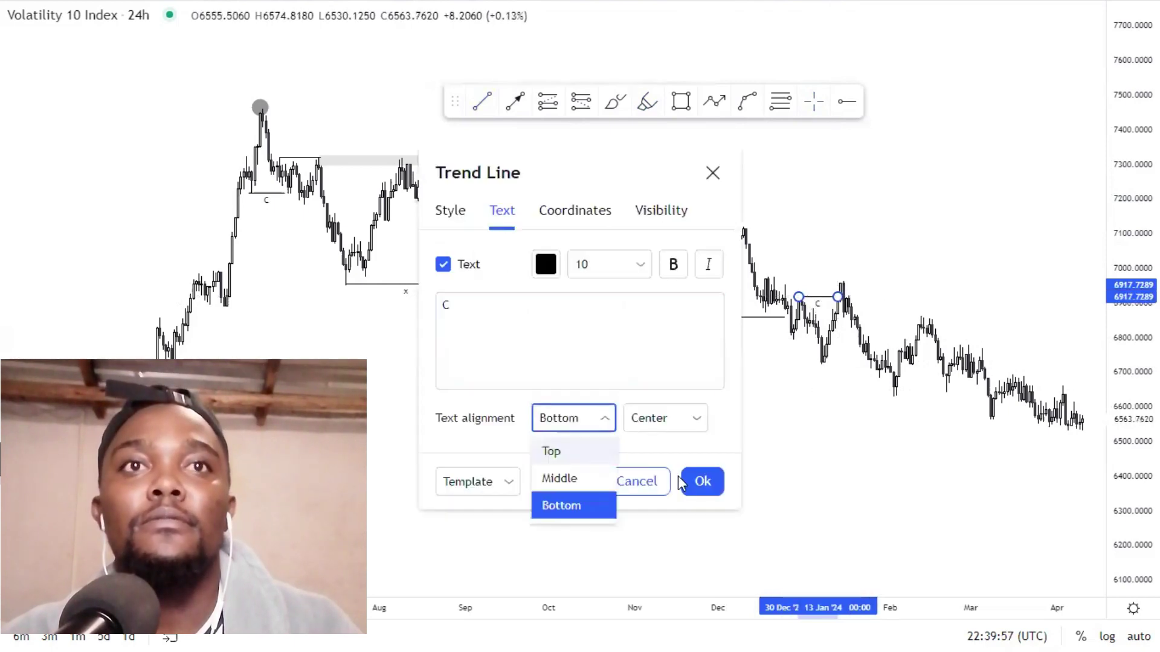
{"action": "left_click", "coordinate": [692, 482]}
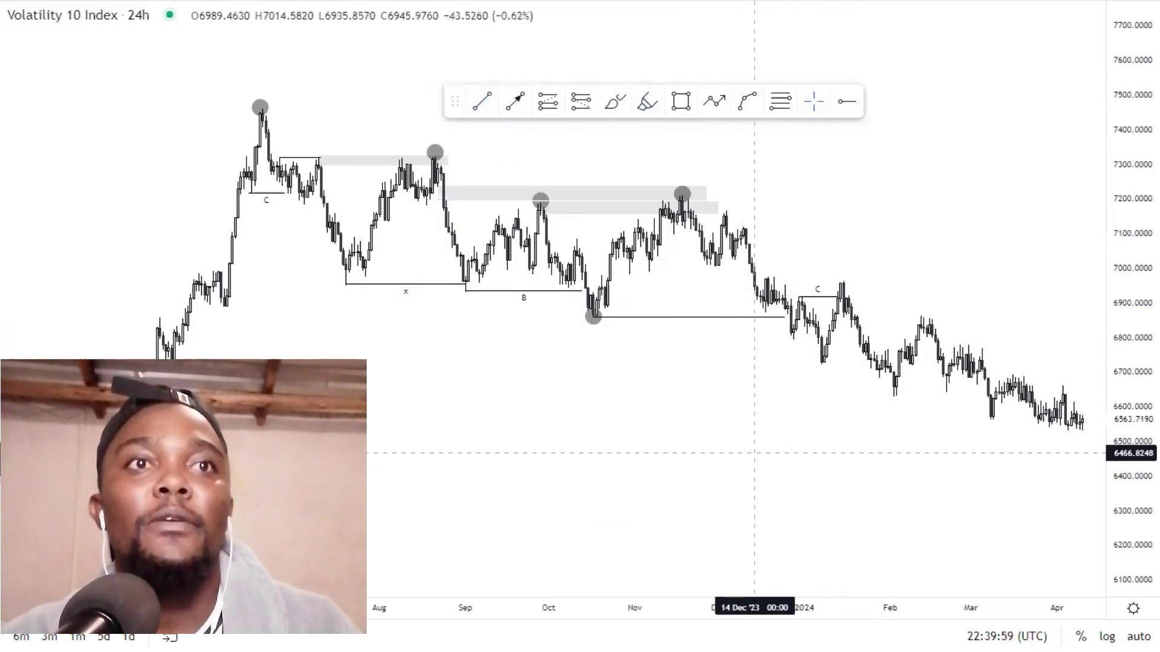
Step: Draw a horizontal trend line at about 6976 from 19 Dec '23 to 17 Jan '24, above the line labelled C
{"action": "left_click_drag", "start_coordinate": [711, 381], "coordinate": [602, 233]}
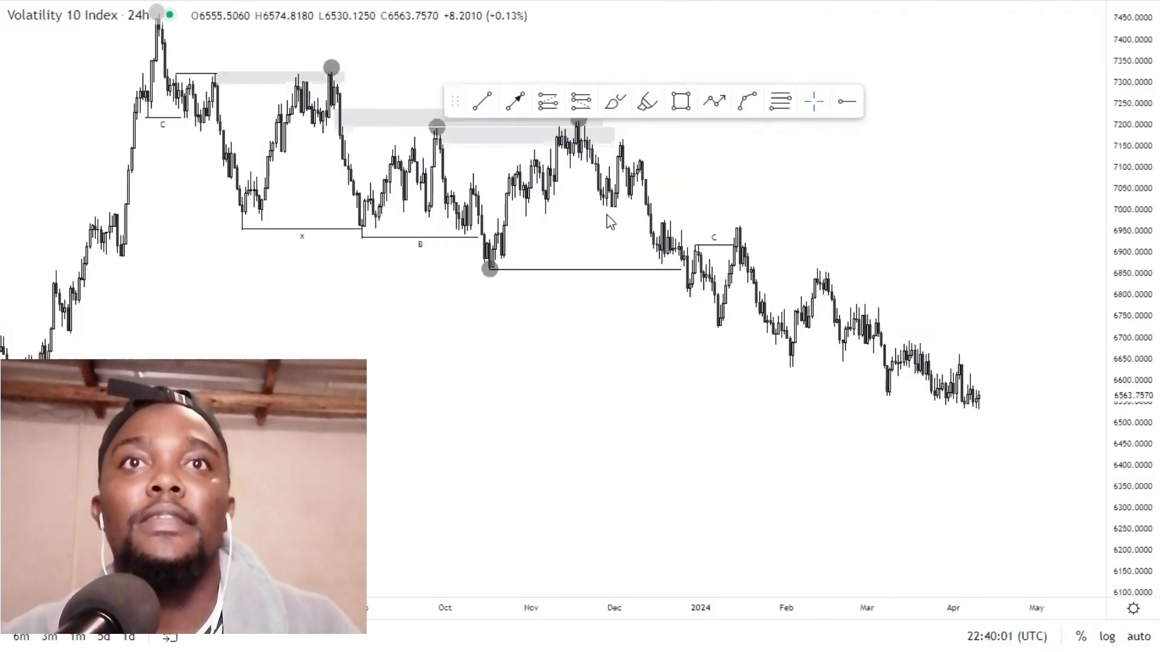
{"action": "scroll", "coordinate": [755, 430], "scroll_direction": "up", "scroll_amount": 1}
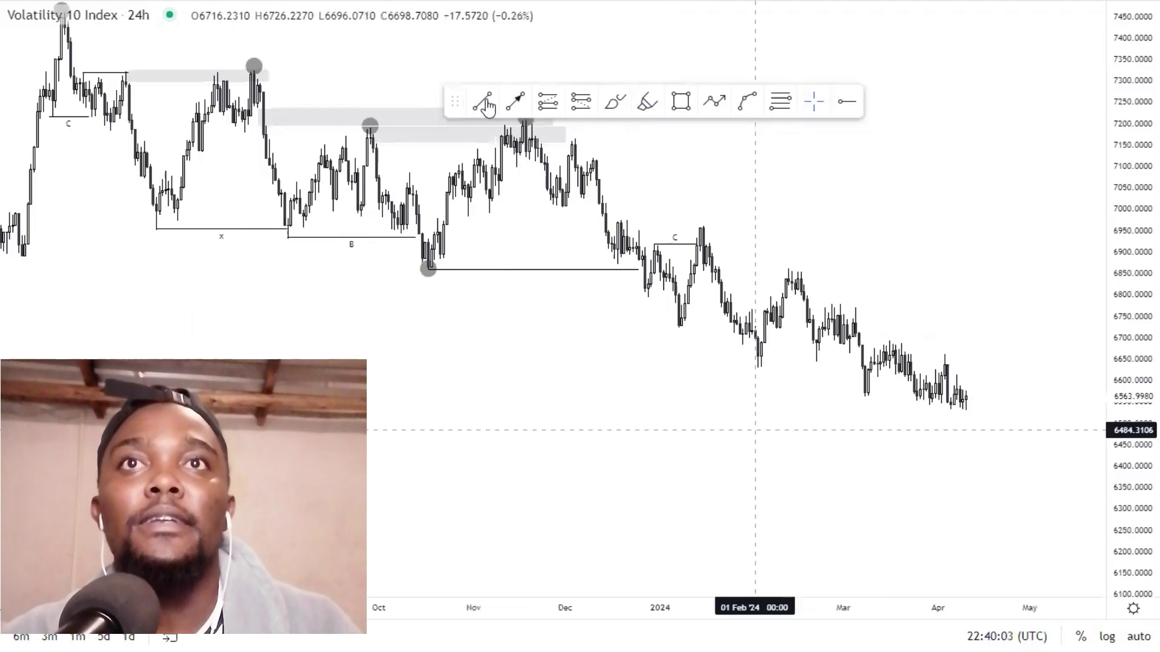
{"action": "left_click", "coordinate": [621, 220]}
{"action": "left_click", "coordinate": [709, 220]}
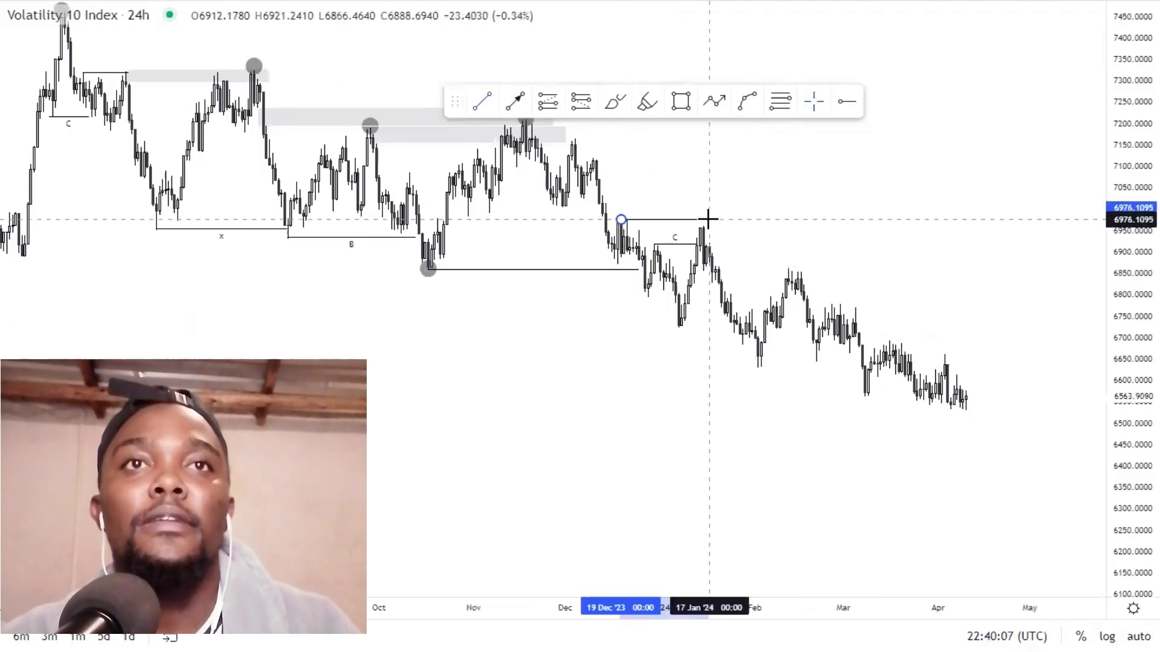
{"action": "left_click", "coordinate": [687, 331]}
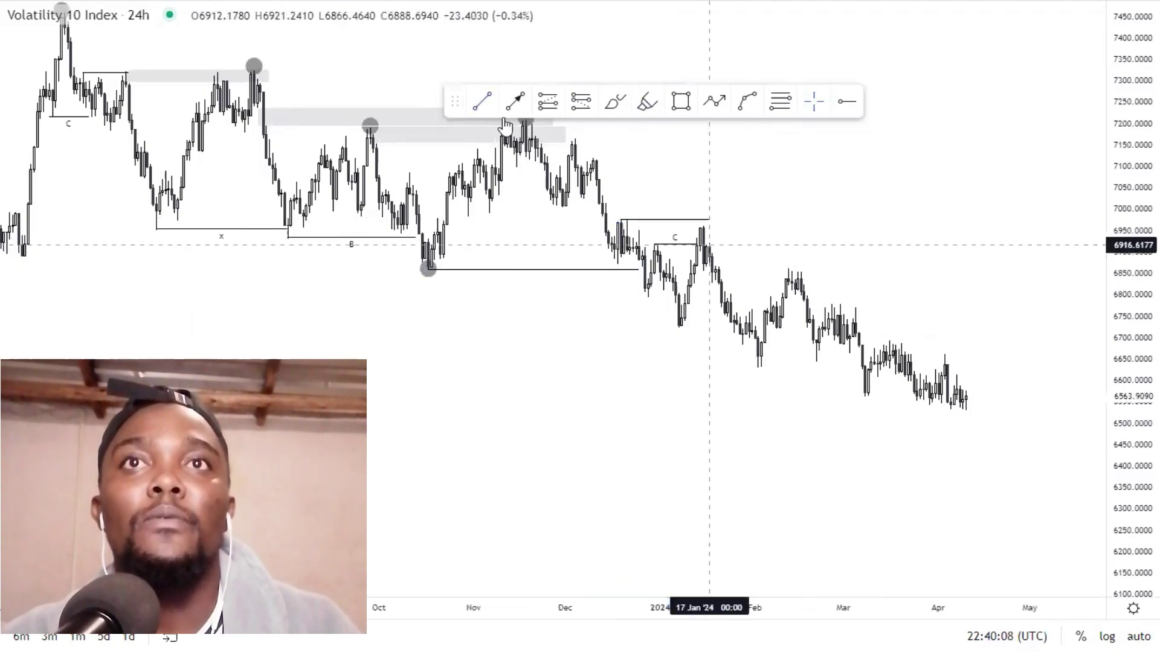
Step: Draw a horizontal trend line at about 6724 from 7 Jan to 24 Jan '24, at the early-January low
{"action": "left_click", "coordinate": [679, 330]}
{"action": "left_click", "coordinate": [731, 331]}
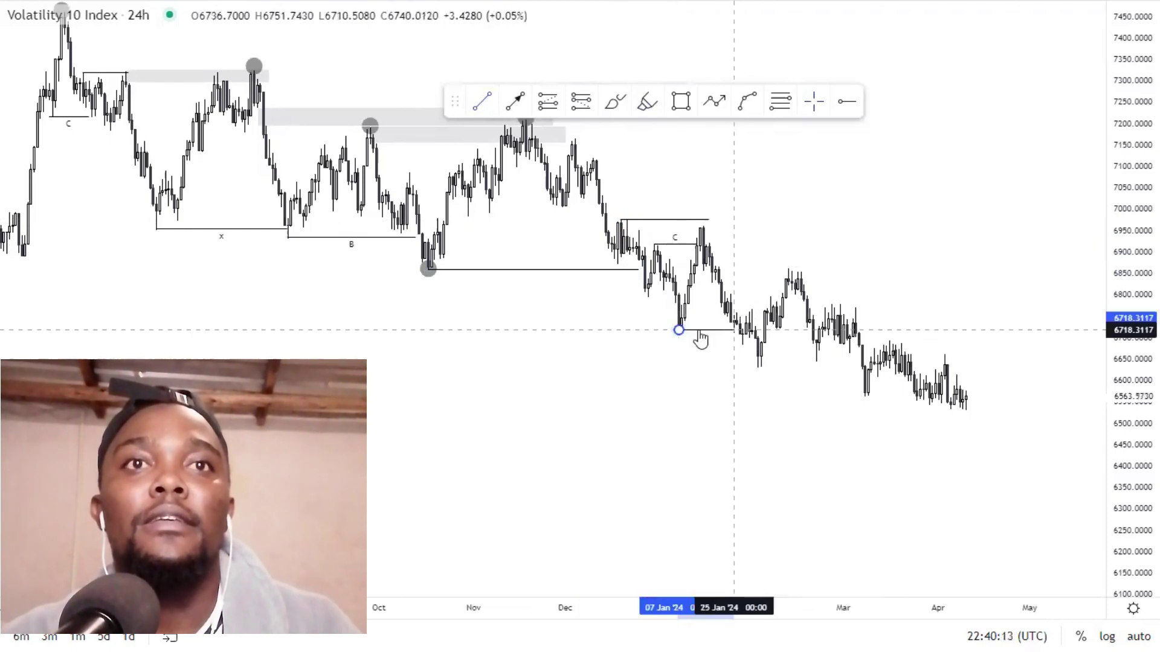
{"action": "left_click", "coordinate": [697, 330]}
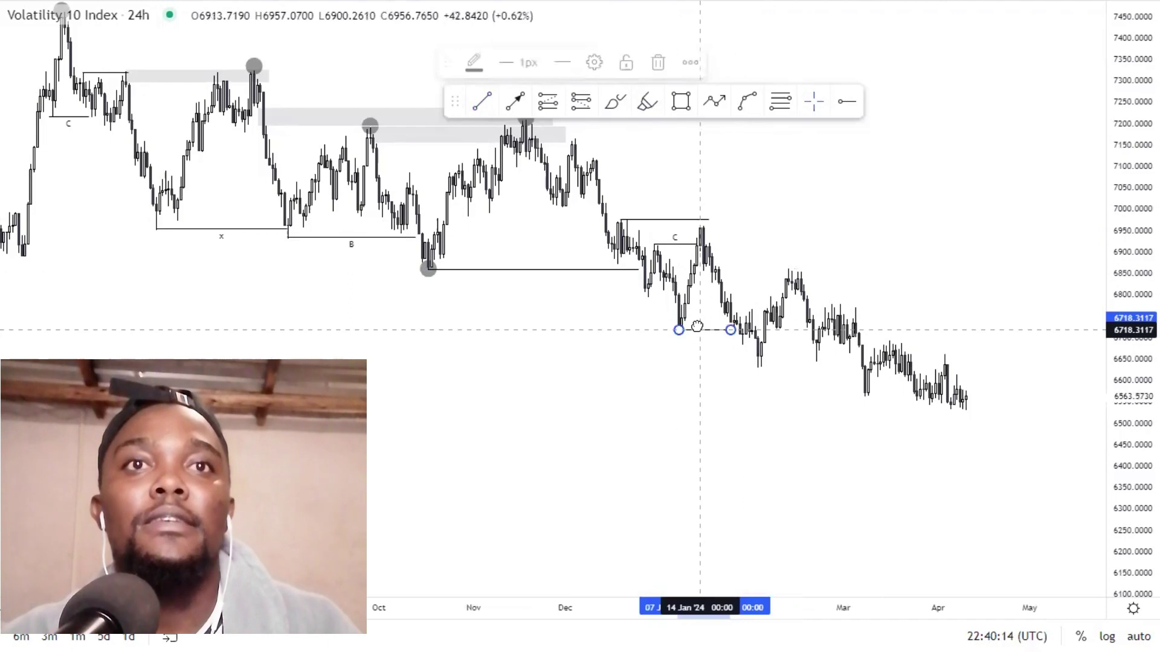
{"action": "left_click_drag", "start_coordinate": [697, 329], "coordinate": [698, 327]}
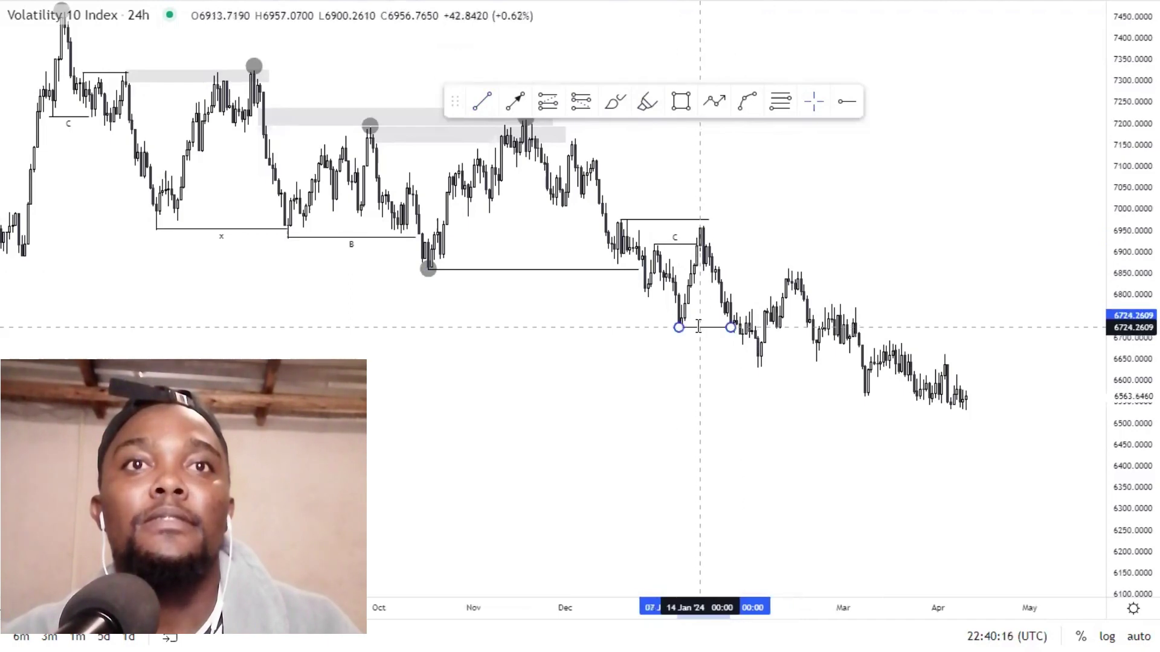
Step: Label the trend line at the early-January low C with bottom text alignment
{"action": "double_click", "coordinate": [698, 327]}
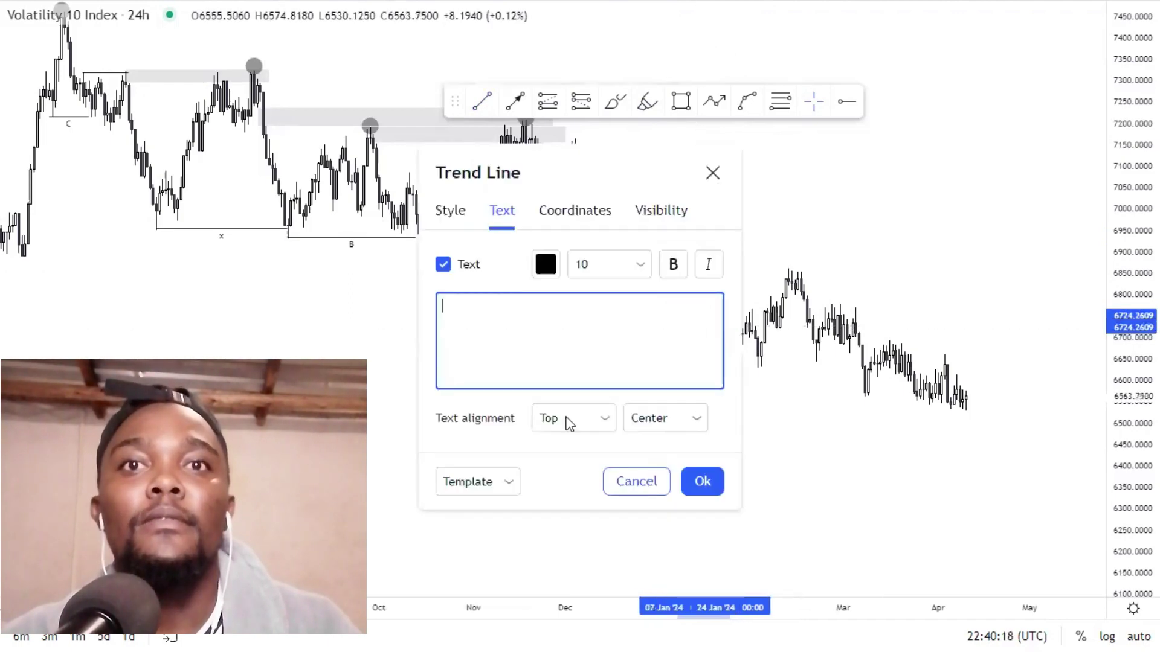
{"action": "left_click", "coordinate": [573, 418]}
{"action": "left_click", "coordinate": [552, 502]}
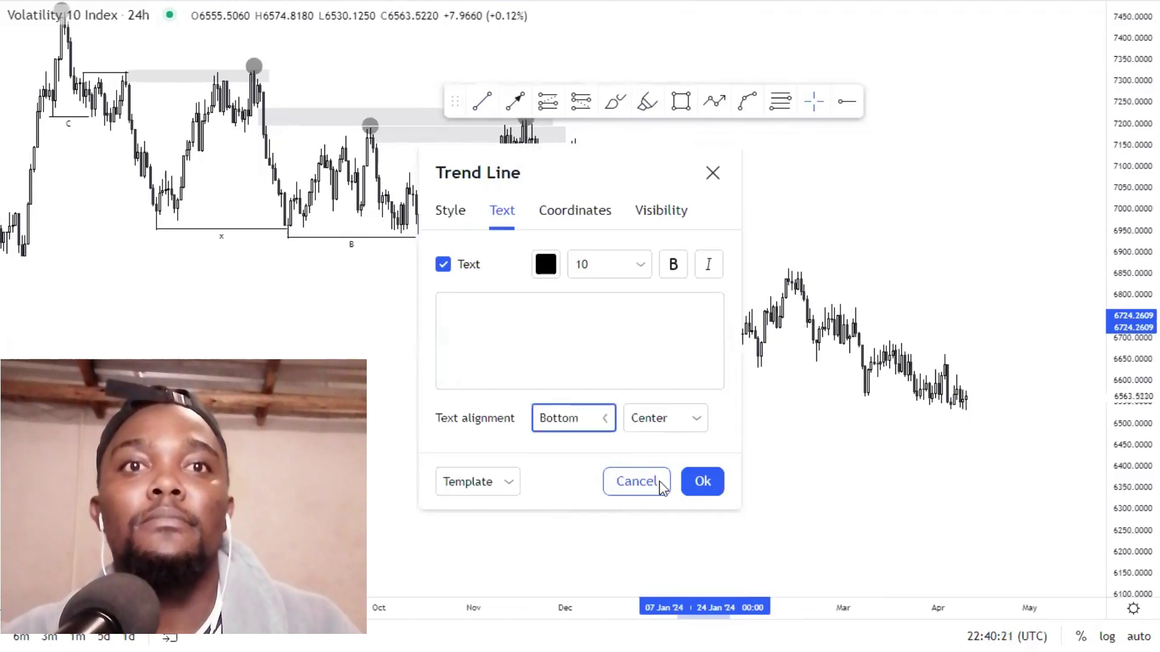
{"action": "left_click", "coordinate": [702, 481]}
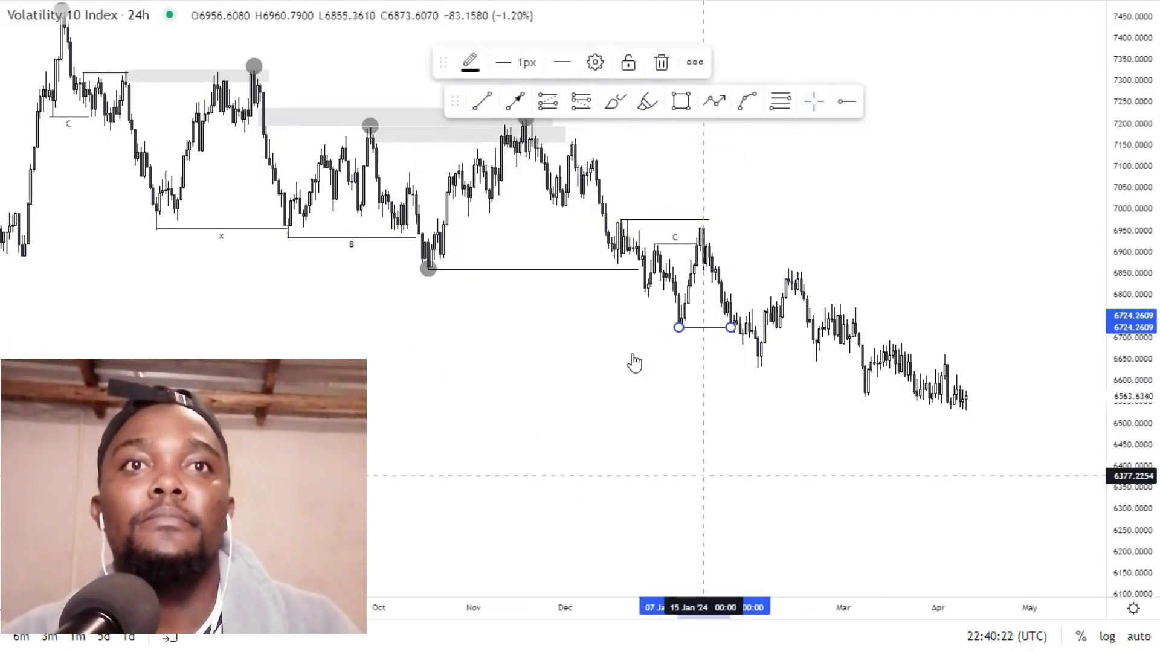
{"action": "left_click", "coordinate": [619, 370]}
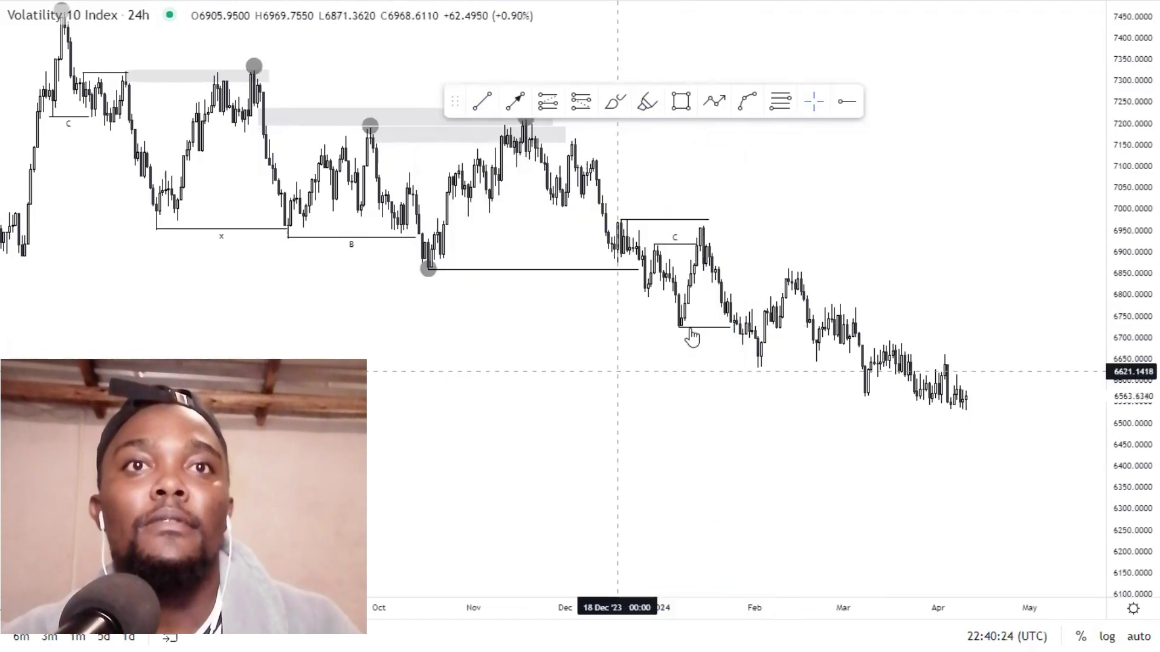
{"action": "double_click", "coordinate": [690, 329]}
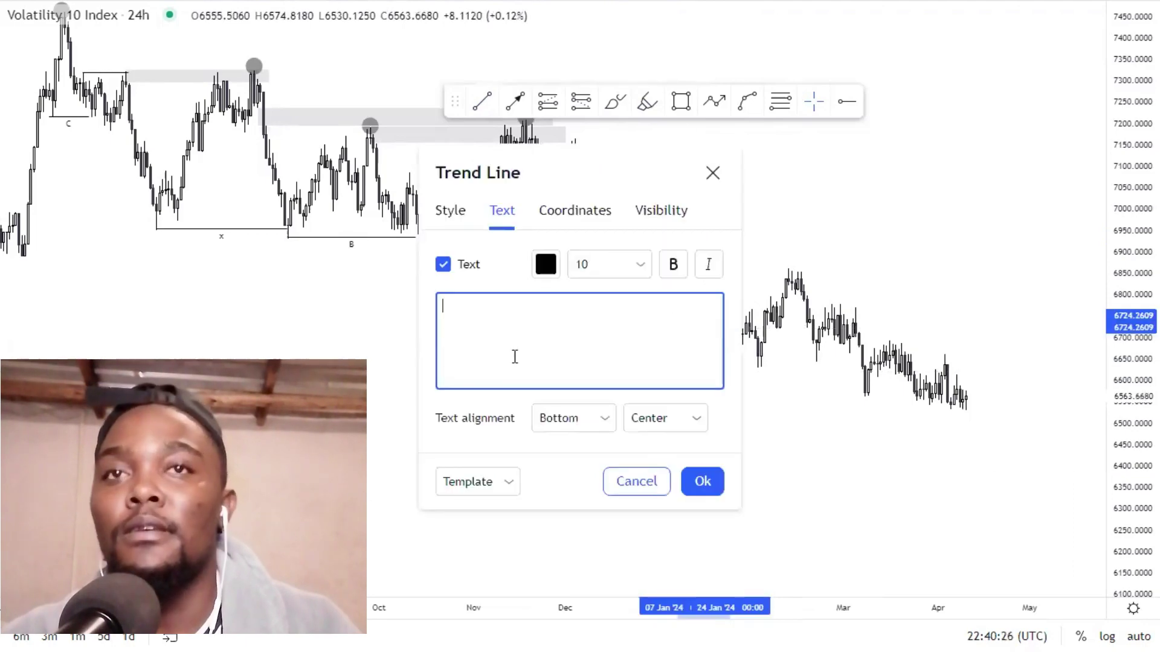
{"action": "type", "text": "C"}
{"action": "left_click", "coordinate": [702, 479]}
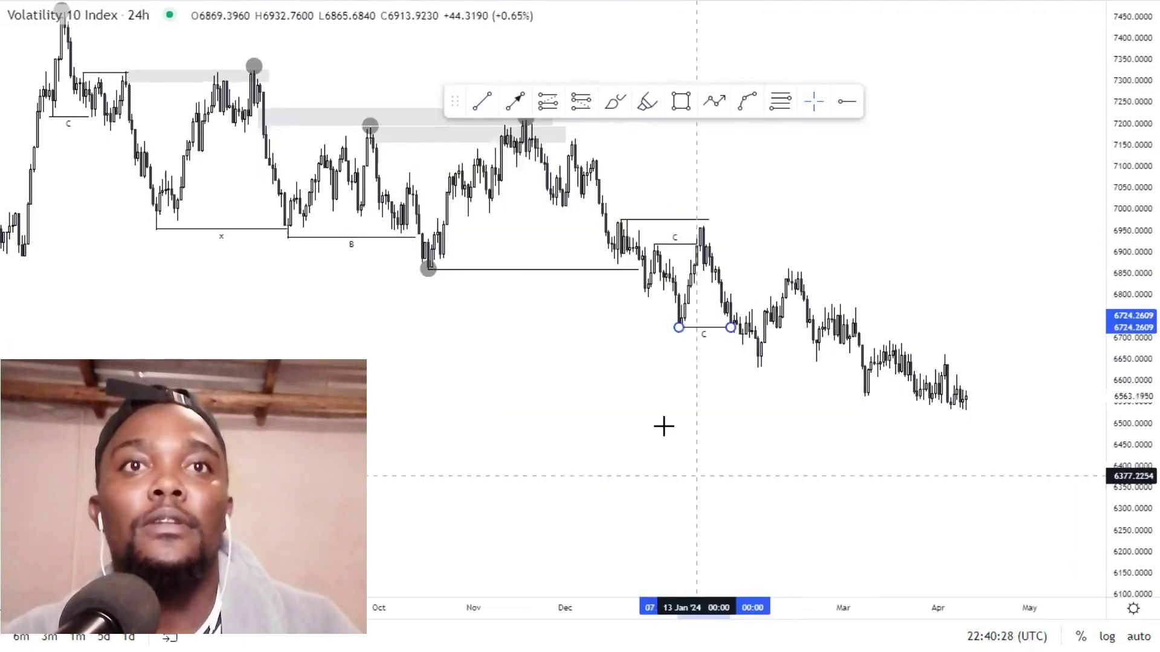
{"action": "left_click", "coordinate": [734, 471]}
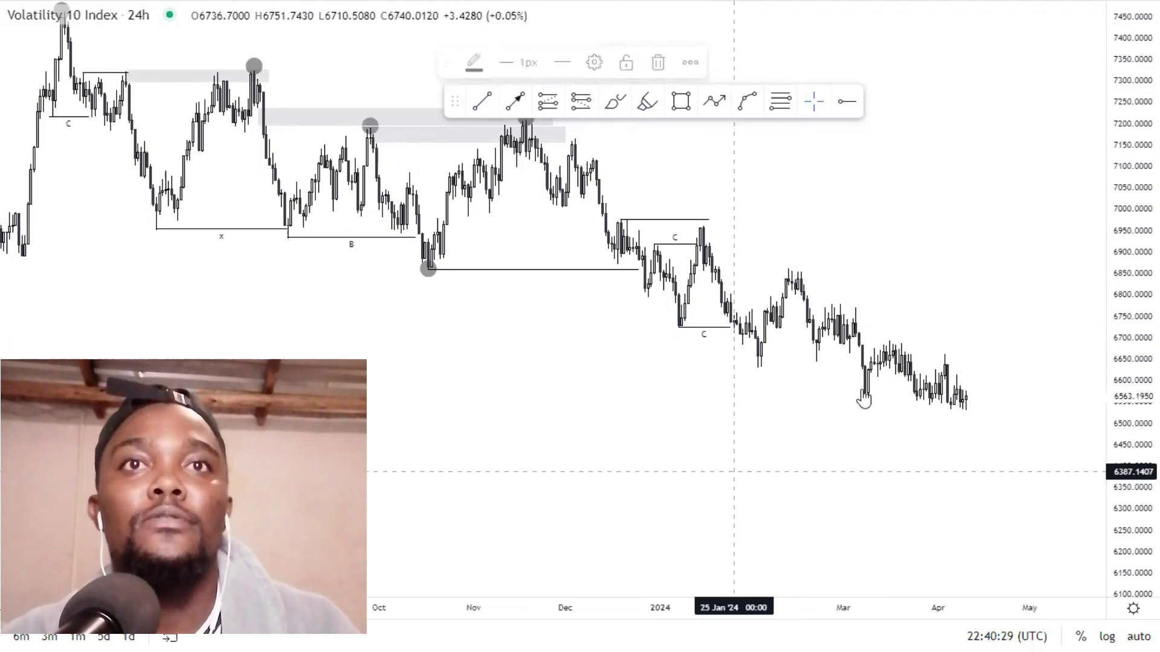
Step: Mark the mid-January high and the early-February low with highlighter dots
{"action": "scroll", "coordinate": [1036, 428], "scroll_direction": "up", "scroll_amount": 2}
{"action": "scroll", "coordinate": [777, 202], "scroll_direction": "up", "scroll_amount": 1}
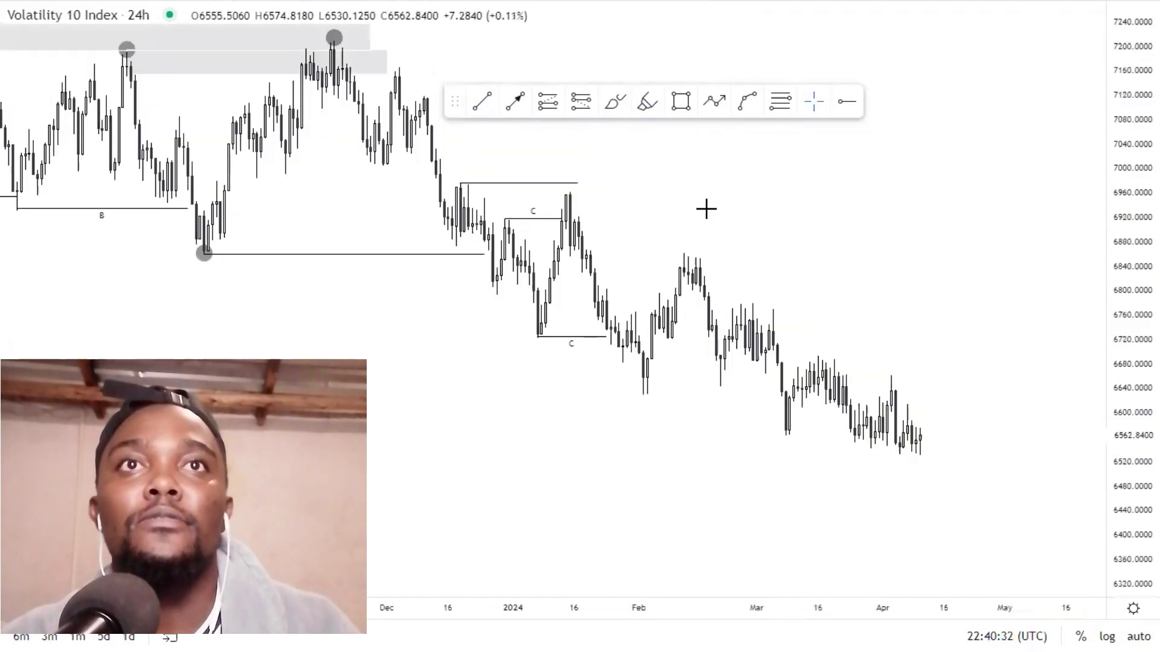
{"action": "left_click", "coordinate": [648, 104]}
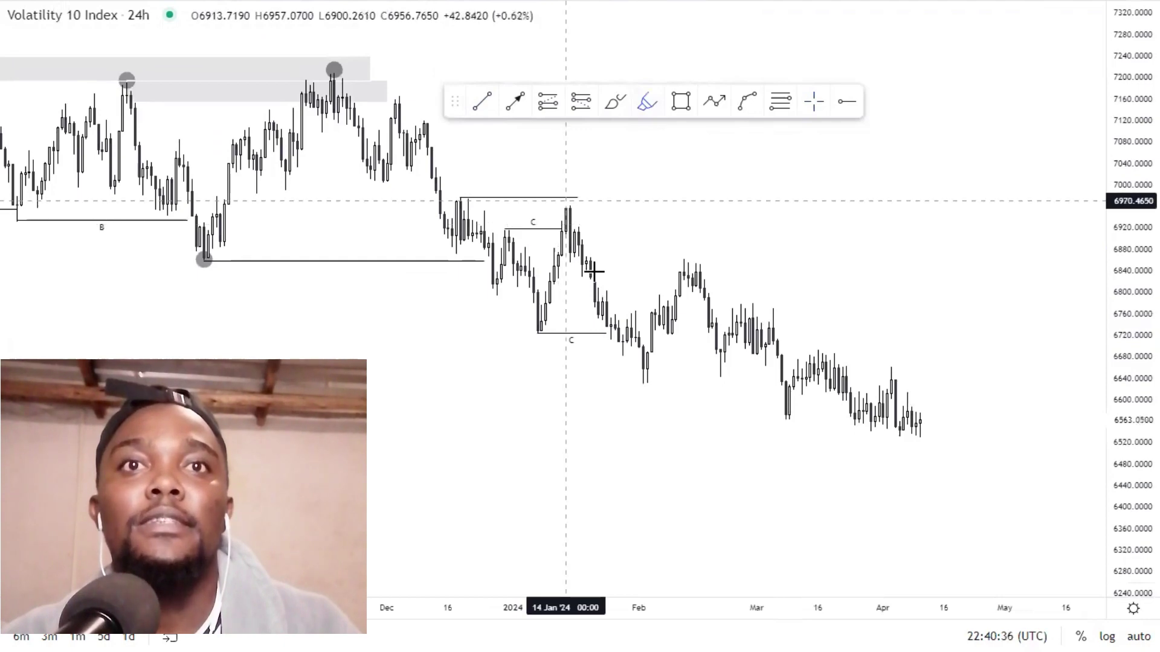
{"action": "left_click", "coordinate": [569, 205]}
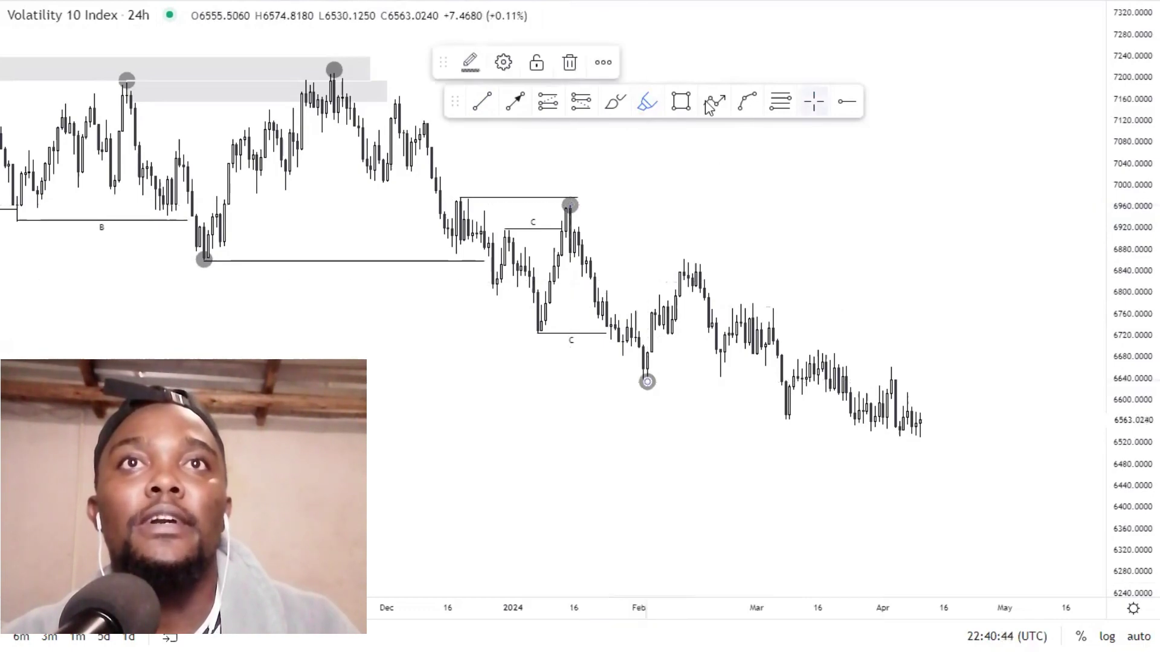
Step: Check the drop from the mid-January high to the early-February low with a Fibonacci retracement, and delete it
{"action": "key", "text": "alt+f"}
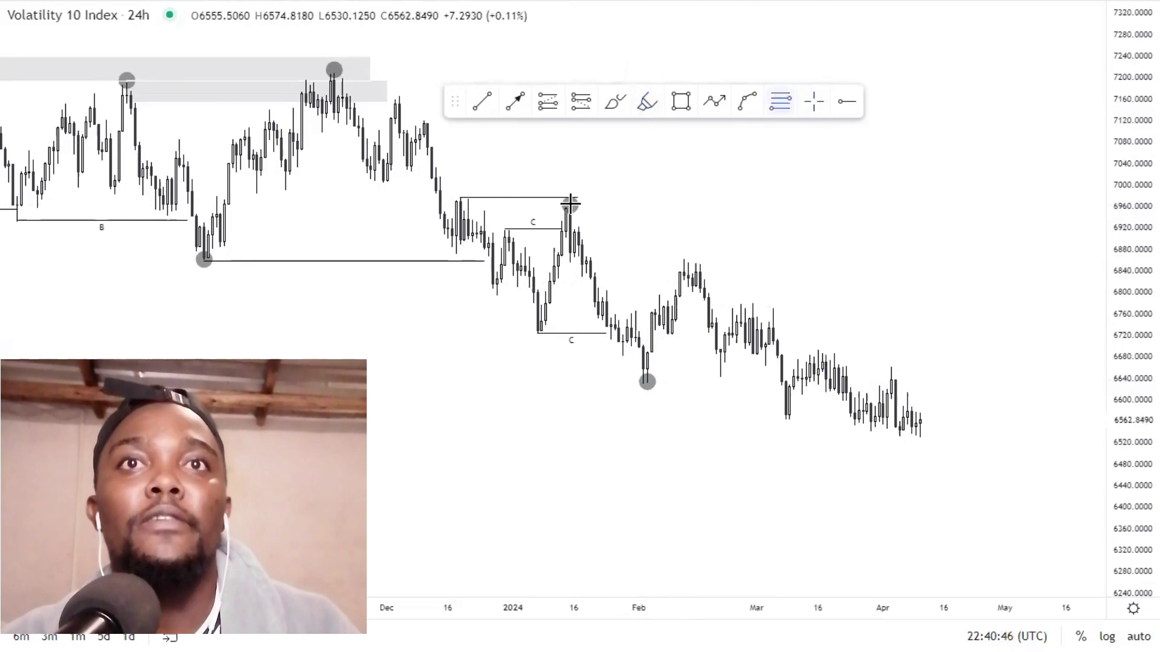
{"action": "left_click", "coordinate": [570, 204]}
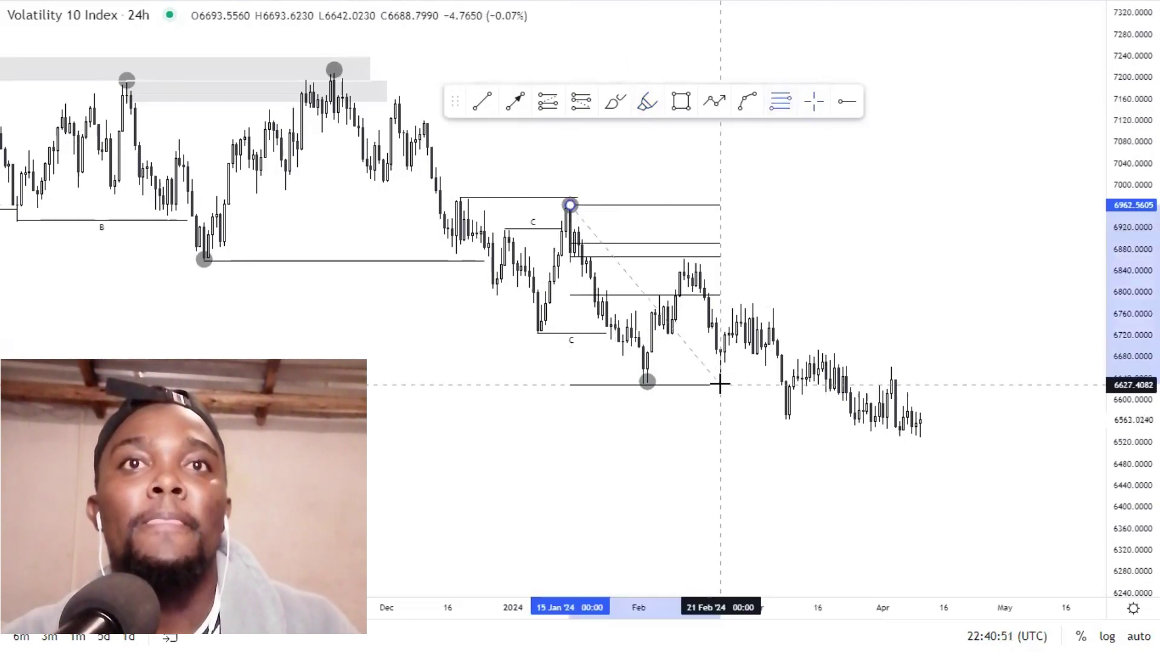
{"action": "left_click", "coordinate": [719, 384]}
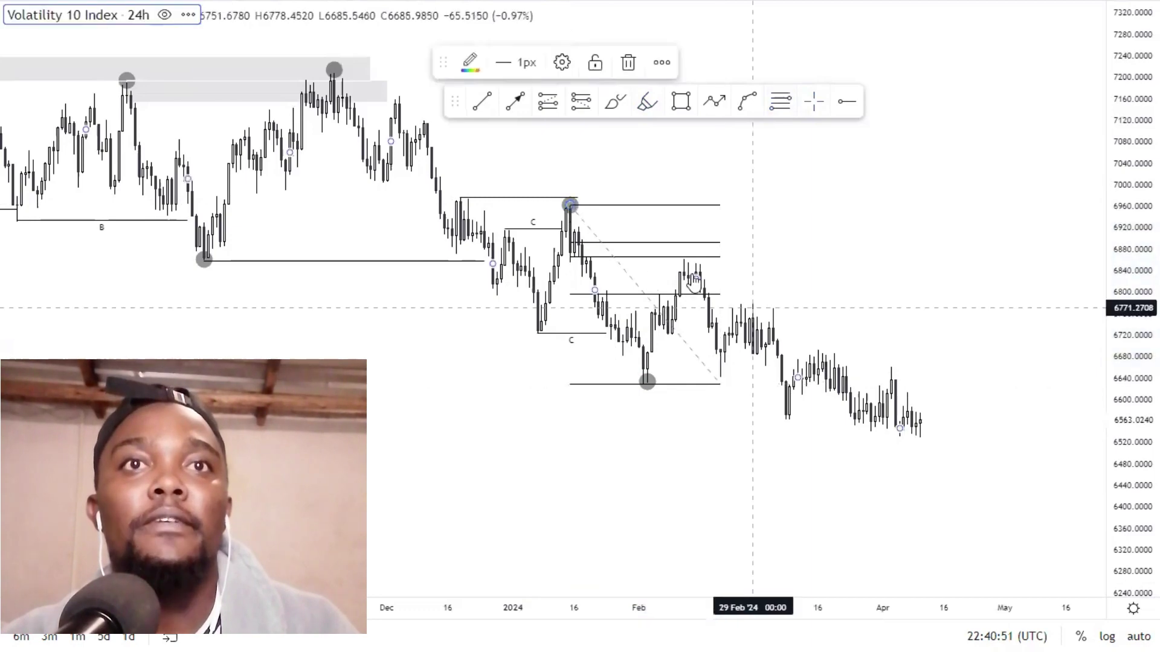
{"action": "left_click", "coordinate": [693, 279]}
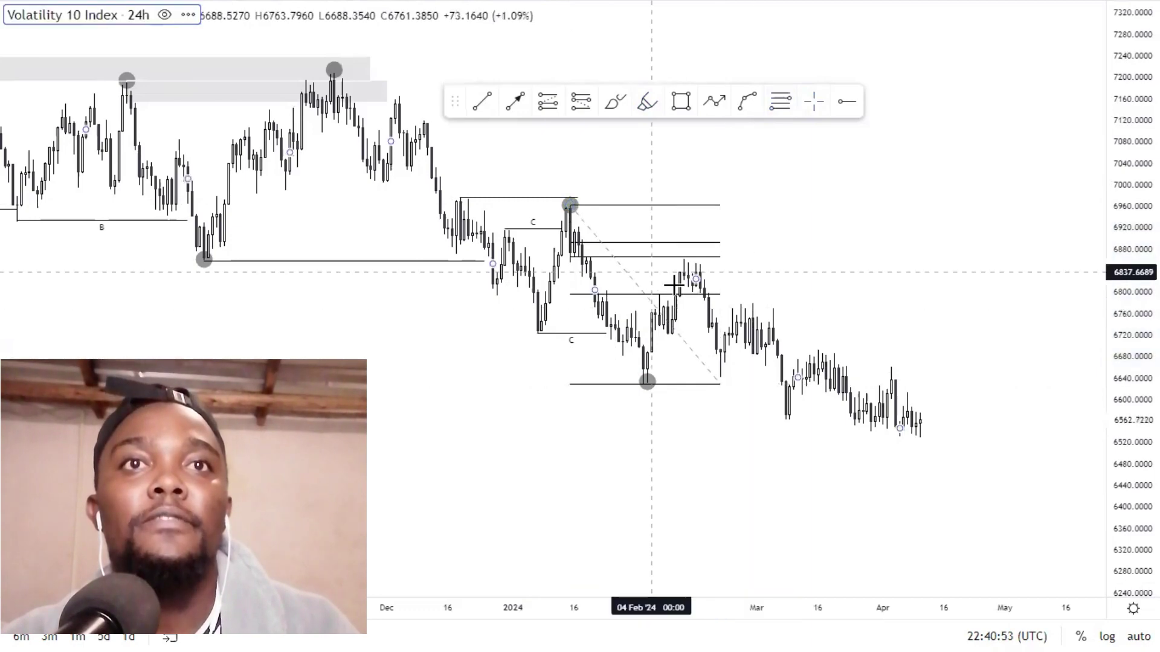
{"action": "left_click", "coordinate": [658, 257]}
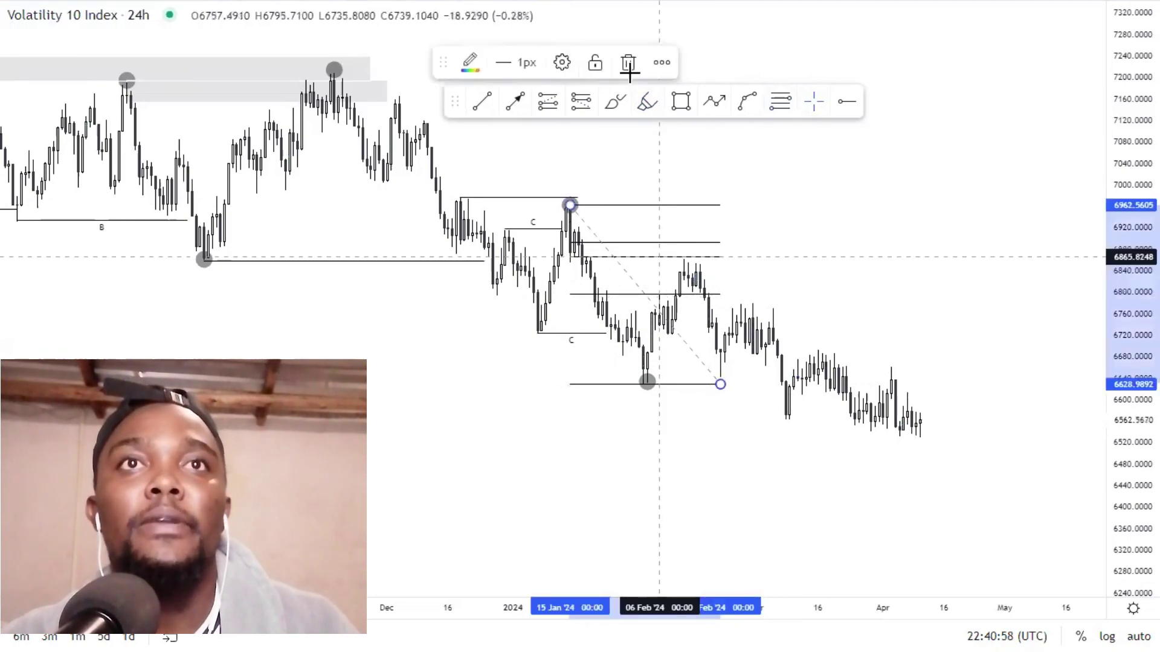
{"action": "left_click", "coordinate": [629, 68]}
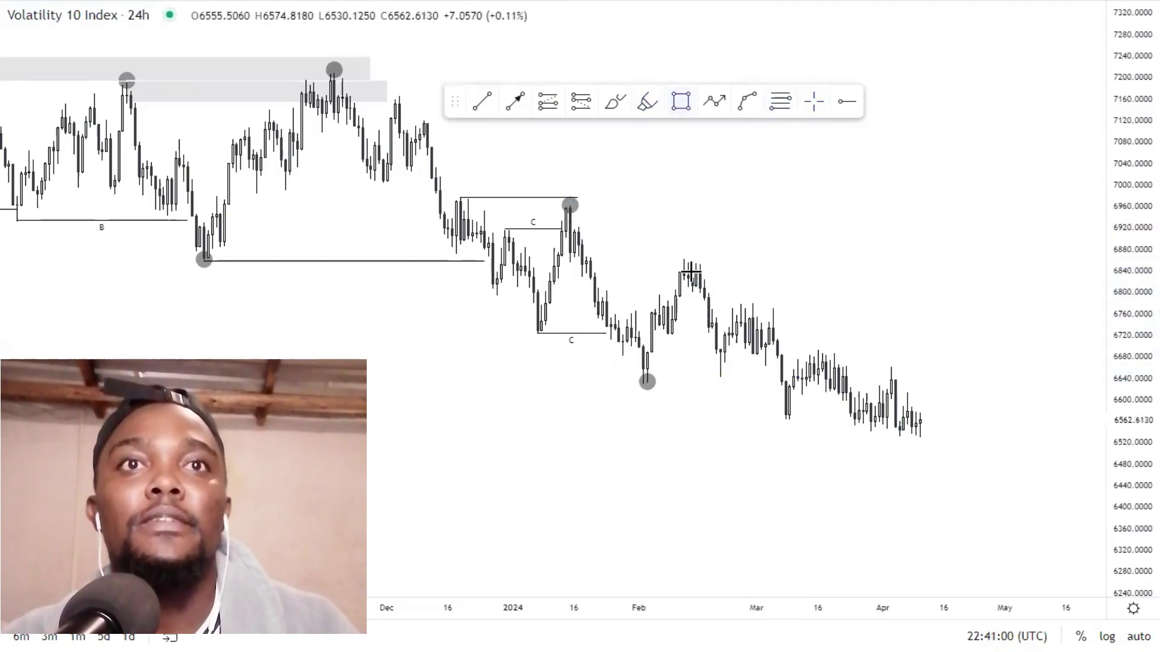
Step: Draw a supply zone rectangle between about 6827 and 6868 from 20 Jan '24 to mid-February
{"action": "left_click", "coordinate": [590, 256]}
{"action": "left_click", "coordinate": [720, 278]}
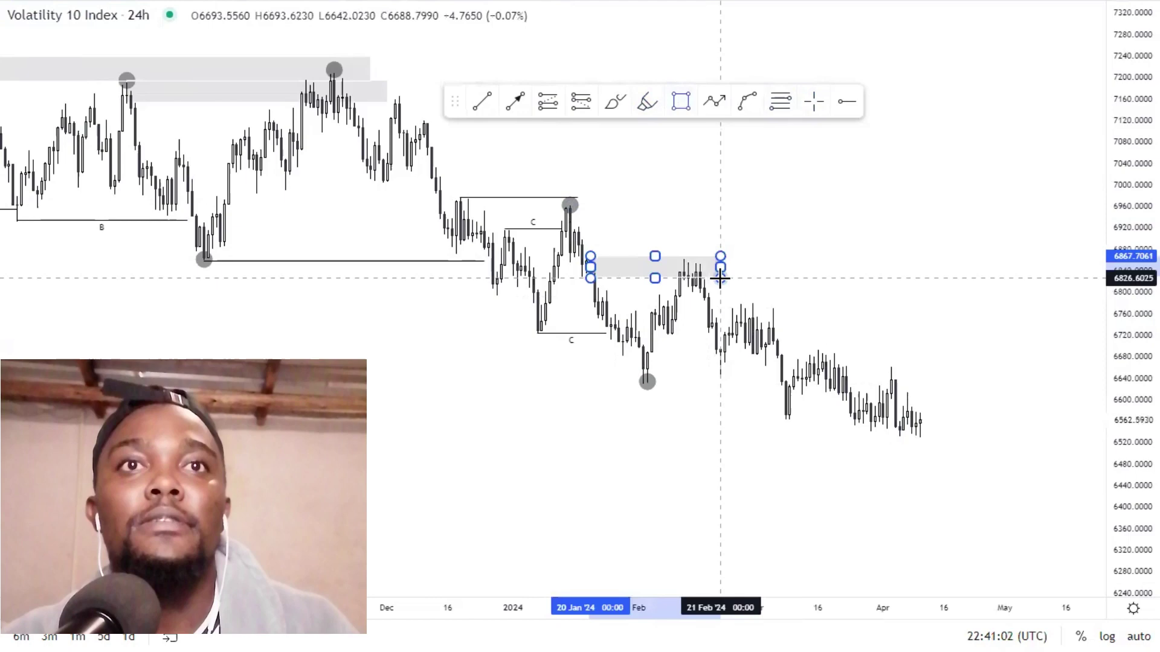
{"action": "left_click", "coordinate": [749, 265]}
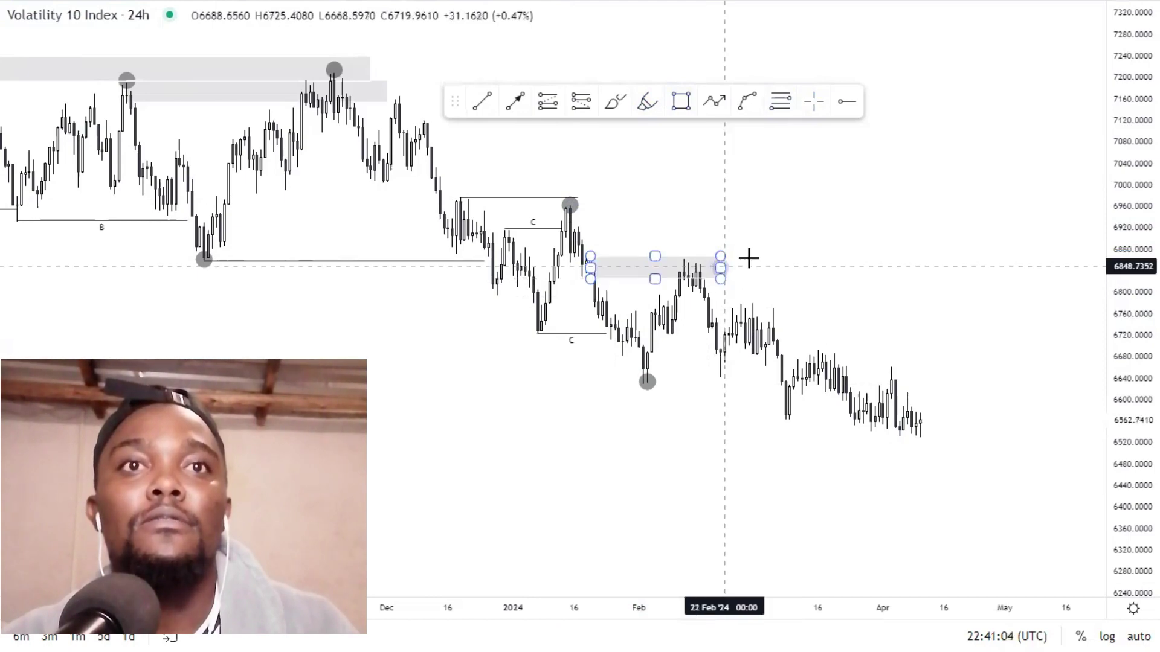
{"action": "left_click", "coordinate": [759, 174]}
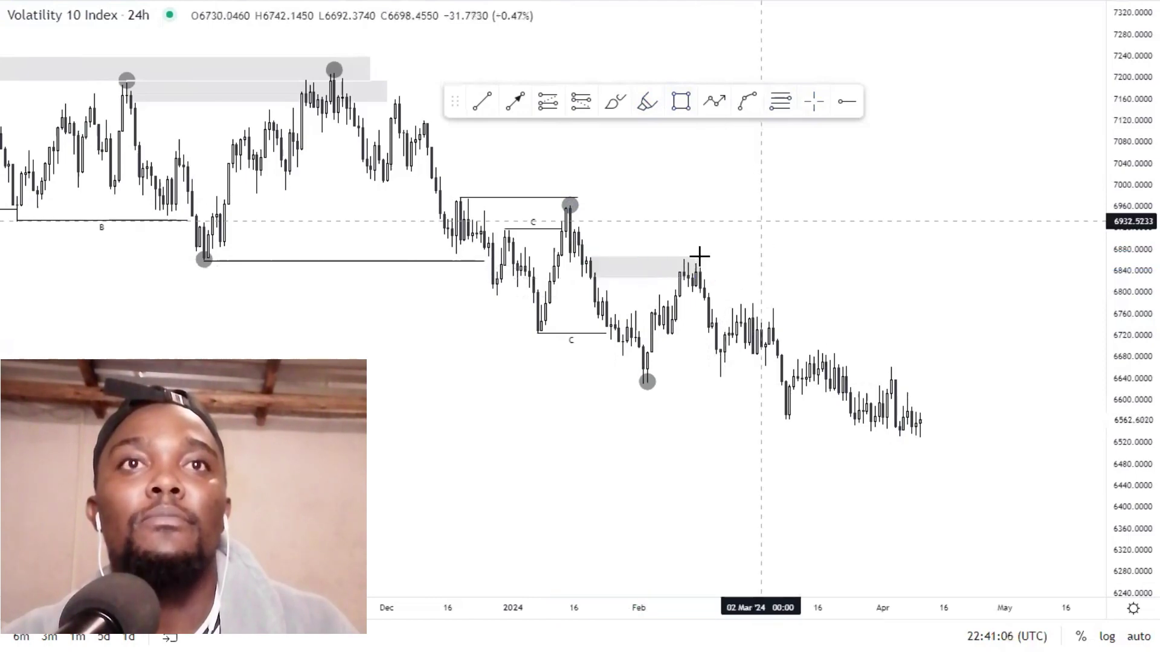
Step: Mark the mid-February high and early-March low with highlighter dots, and start a trend line at about 6627 from the early-February low
{"action": "left_click_drag", "start_coordinate": [700, 256], "coordinate": [697, 203]}
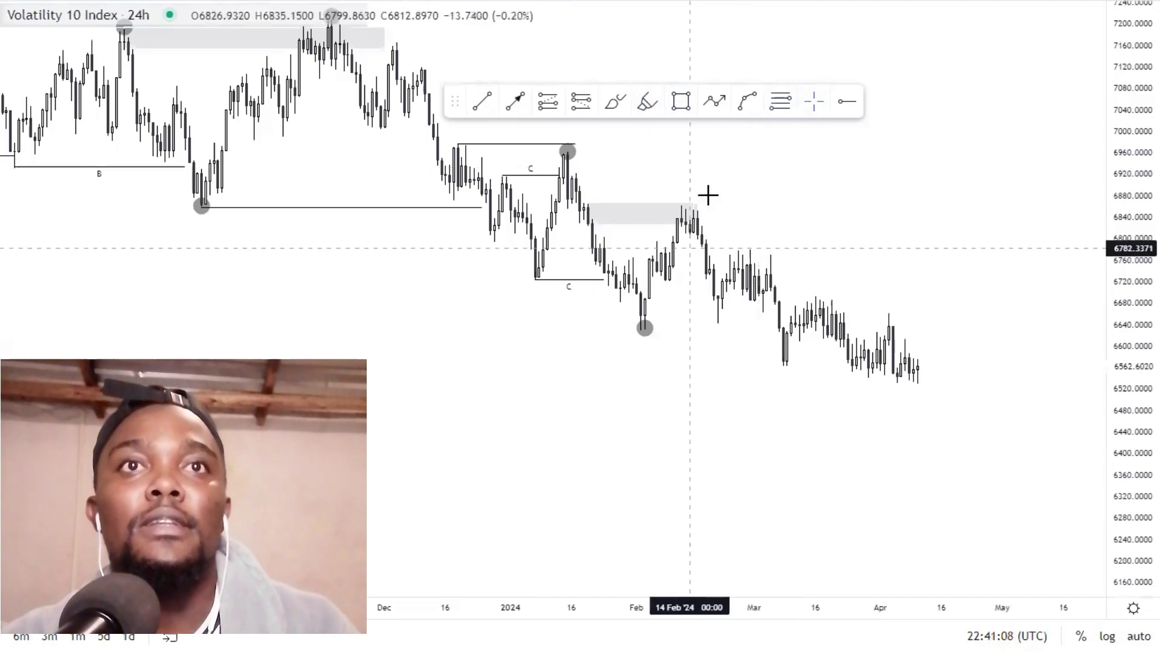
{"action": "left_click", "coordinate": [681, 202]}
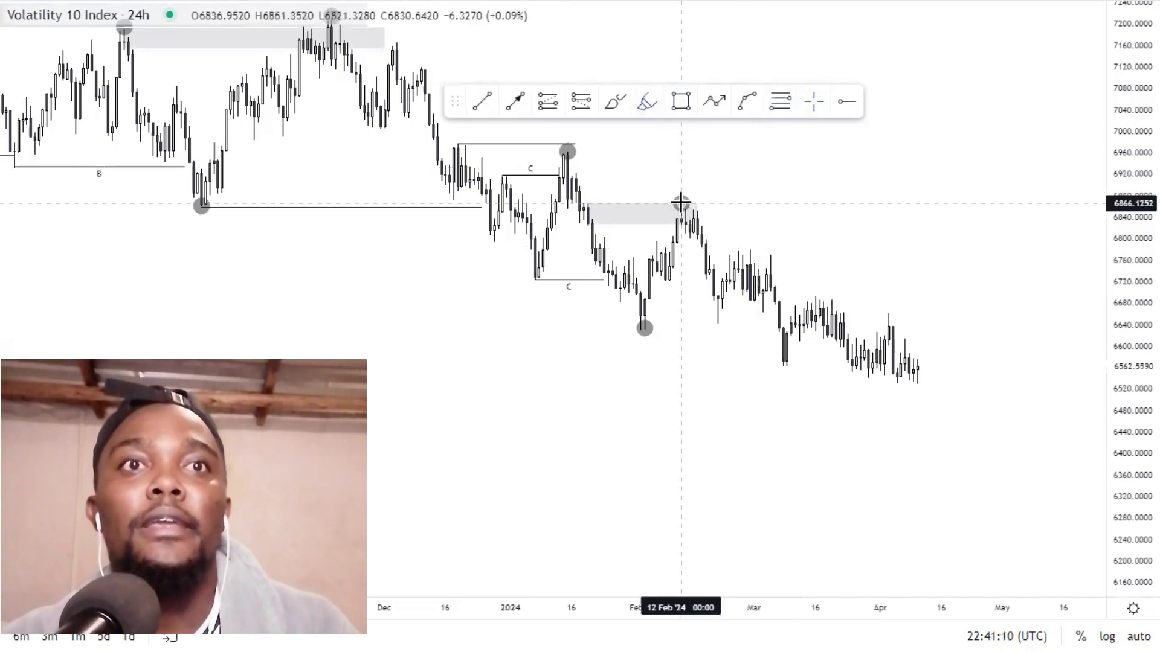
{"action": "left_click", "coordinate": [781, 363]}
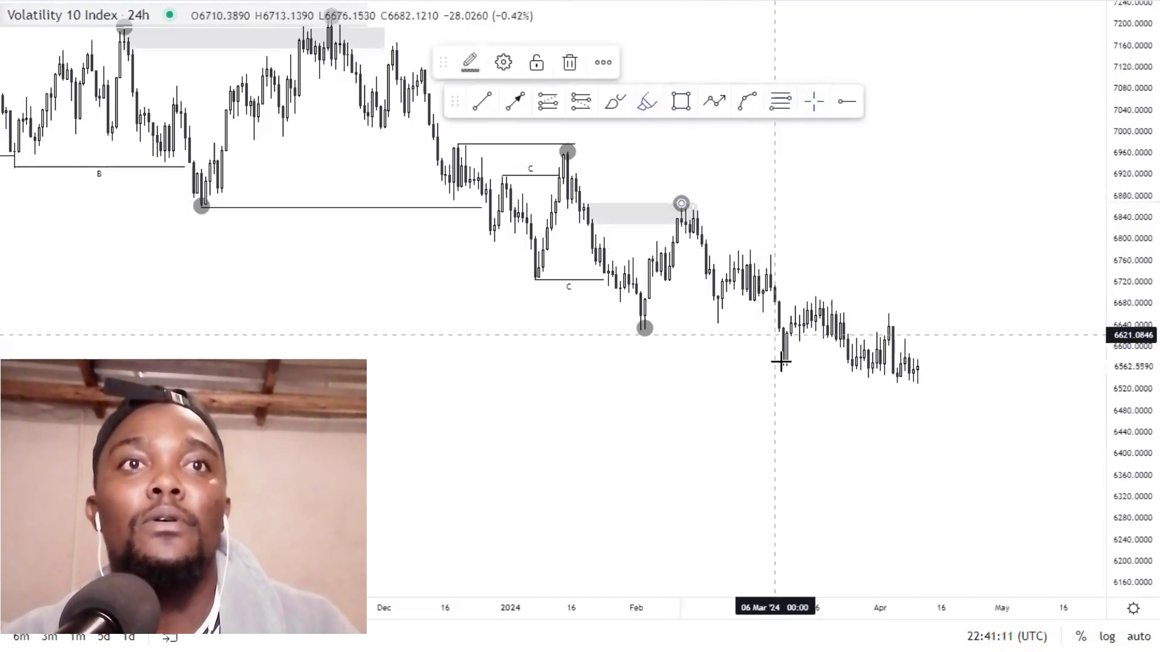
{"action": "left_click", "coordinate": [642, 331]}
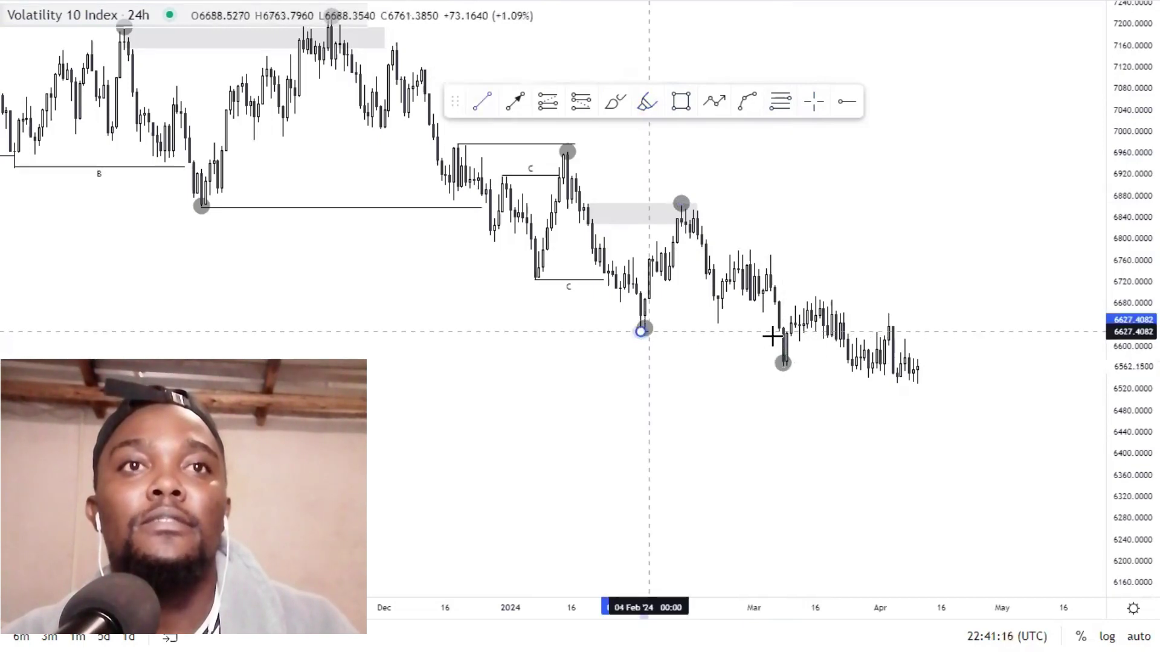
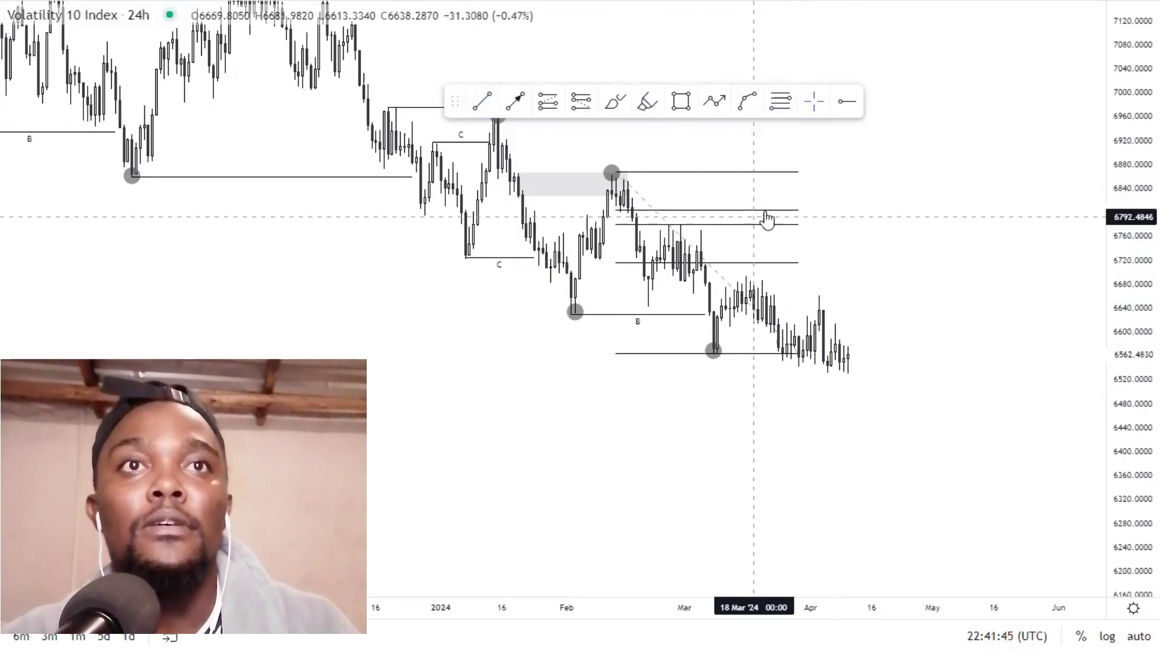
Step: Delete the Fibonacci retracement drawn from the mid-February high to the early-March low
{"action": "left_click", "coordinate": [765, 211]}
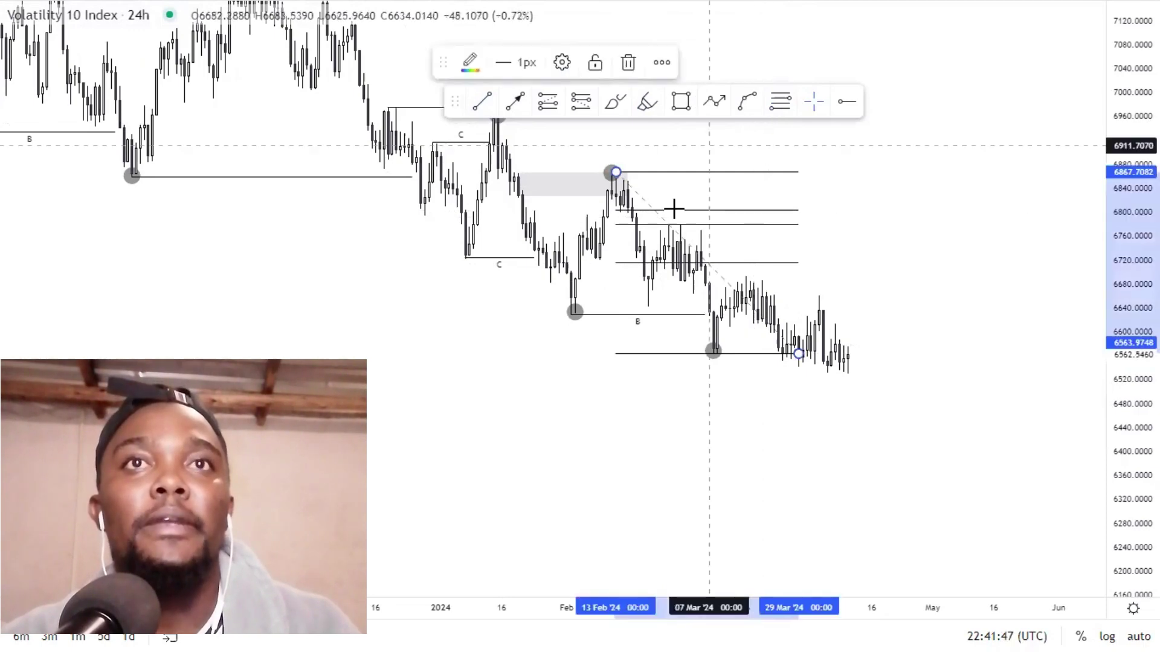
{"action": "key", "text": "Delete"}
Step: Draw a horizontal trend line at about 6567 from the early-March low on 8 Mar to late March '24
{"action": "left_click", "coordinate": [482, 103]}
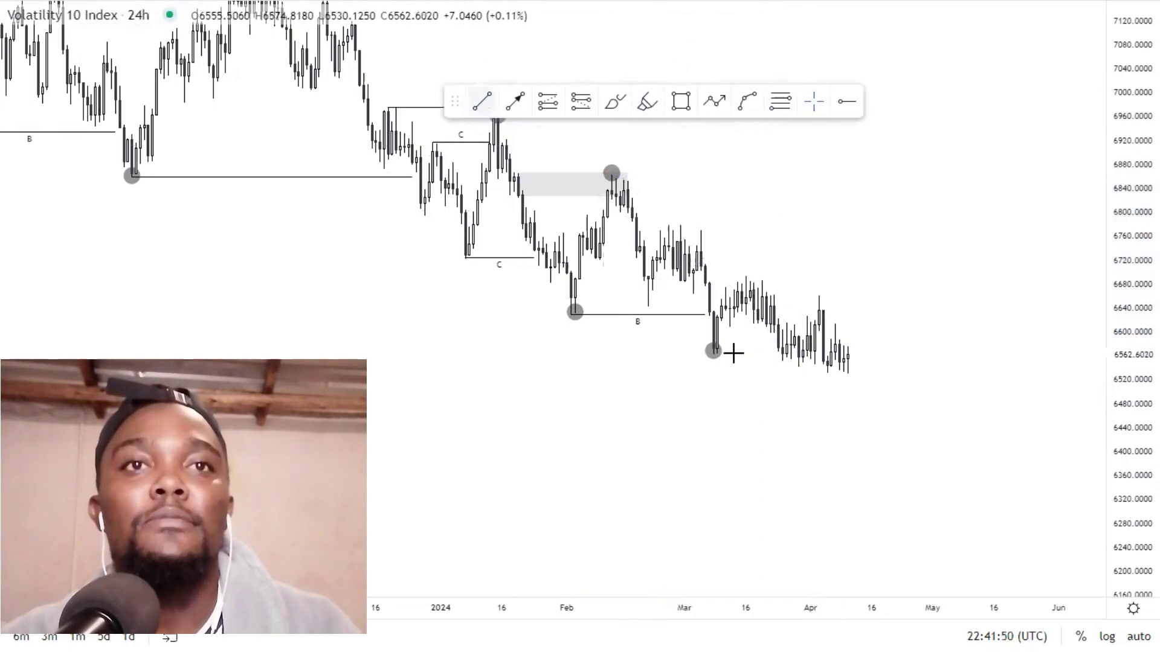
{"action": "left_click", "coordinate": [710, 352]}
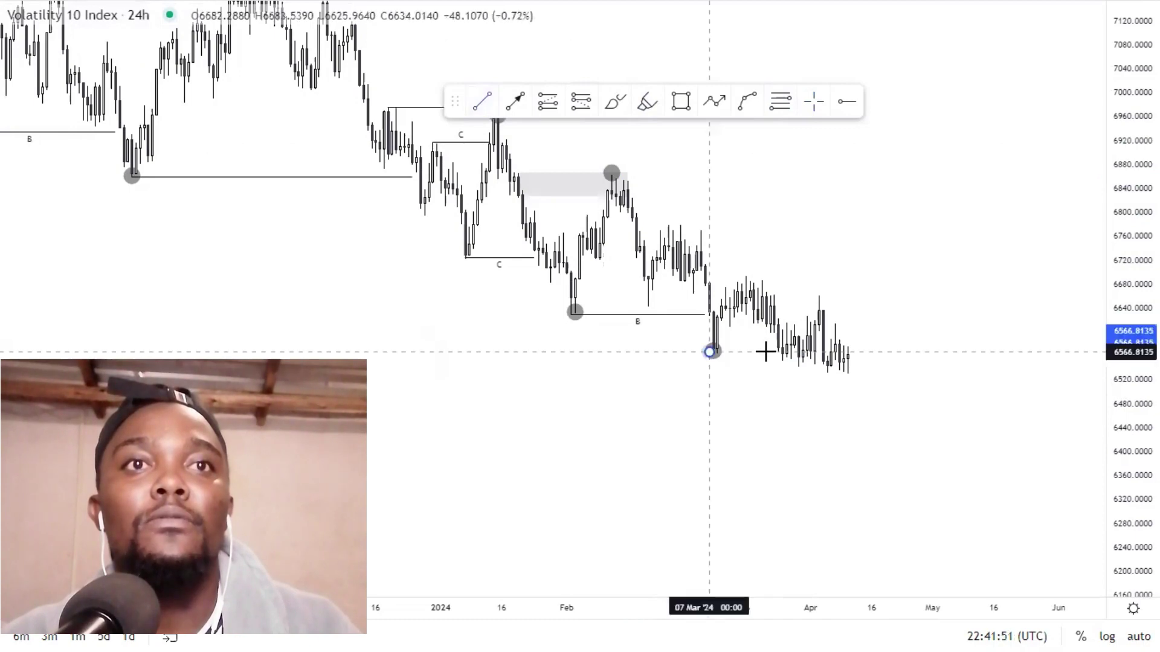
{"action": "left_click", "coordinate": [771, 351]}
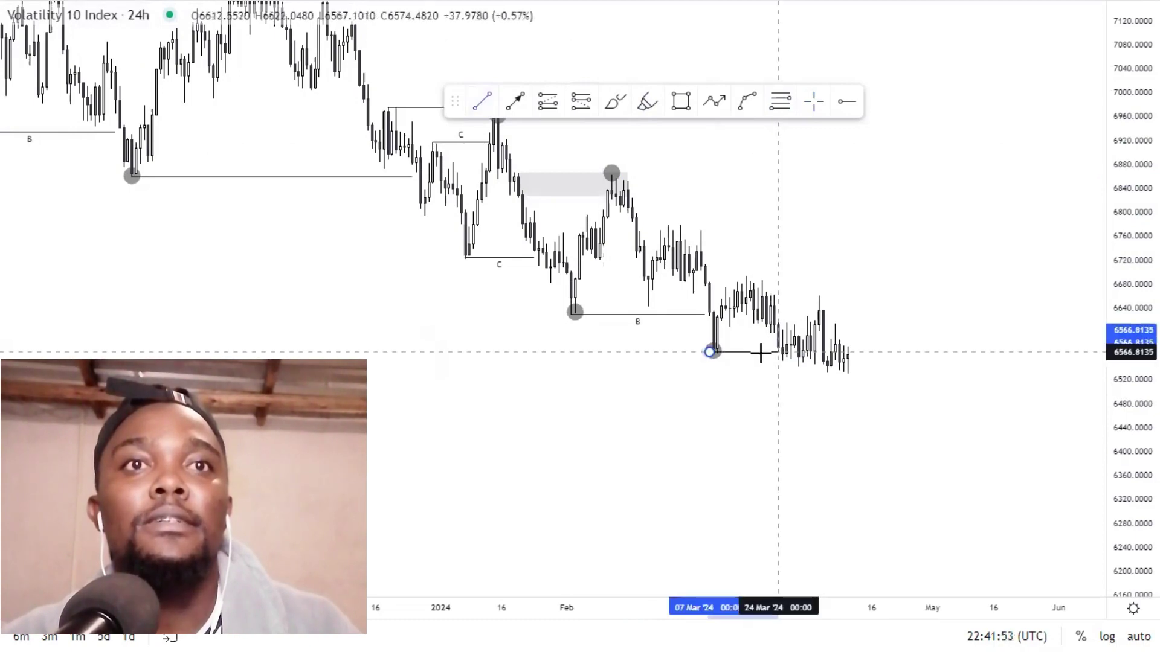
{"action": "left_click_drag", "start_coordinate": [755, 352], "coordinate": [758, 351]}
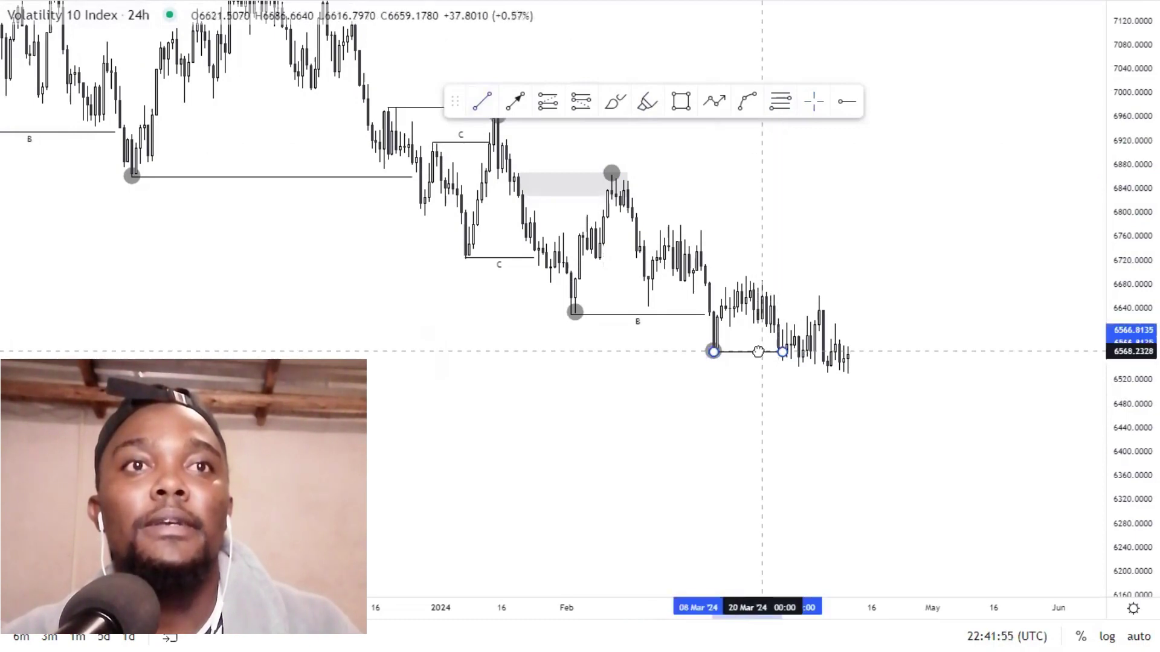
{"action": "left_click", "coordinate": [811, 392]}
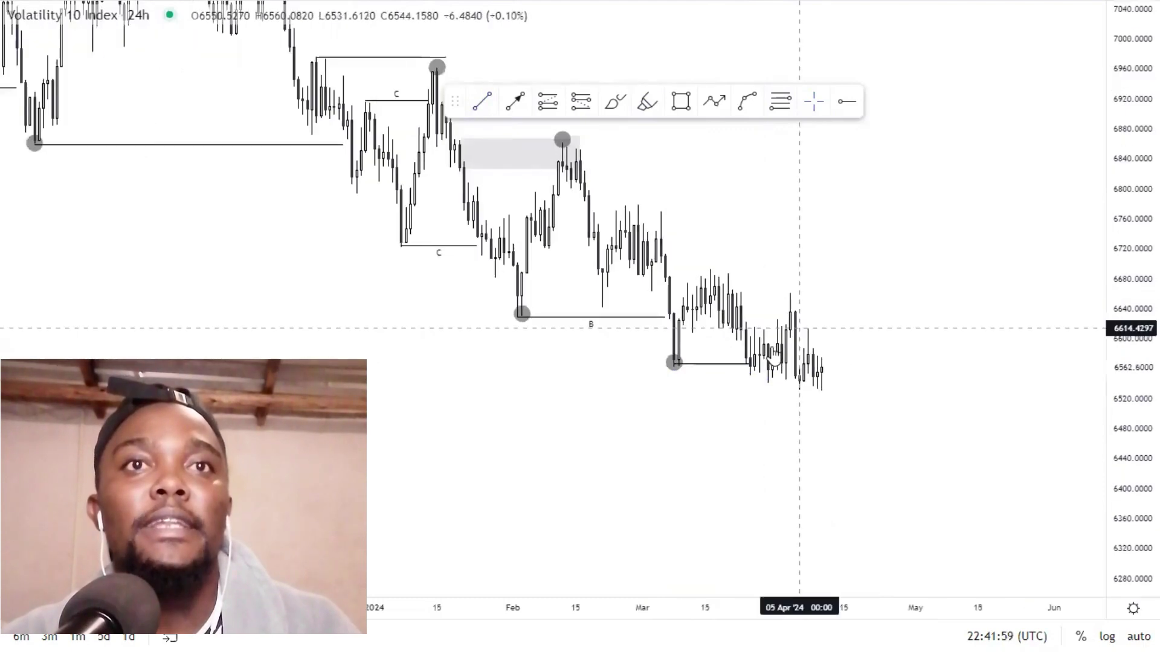
Step: Draw a supply zone rectangle between about 6608 and 6660 from 23 Mar '24 to early April
{"action": "scroll", "coordinate": [780, 320], "scroll_direction": "up", "scroll_amount": 1}
{"action": "scroll", "coordinate": [715, 229], "scroll_direction": "up", "scroll_amount": 1}
{"action": "left_click", "coordinate": [705, 293]}
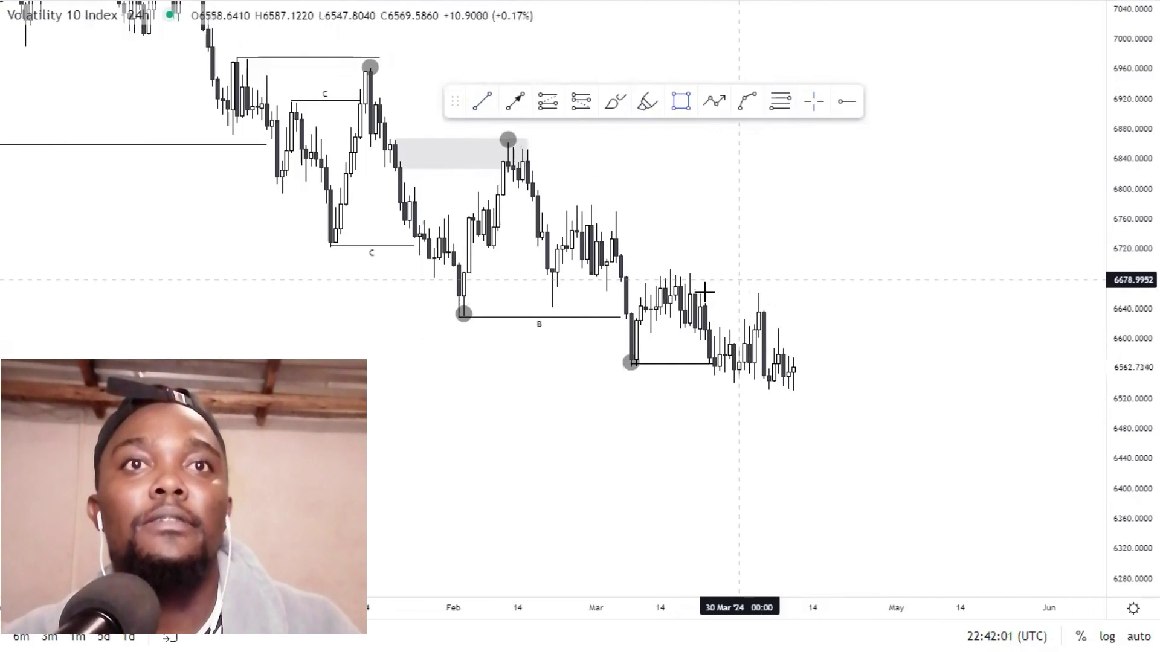
{"action": "left_click", "coordinate": [773, 332]}
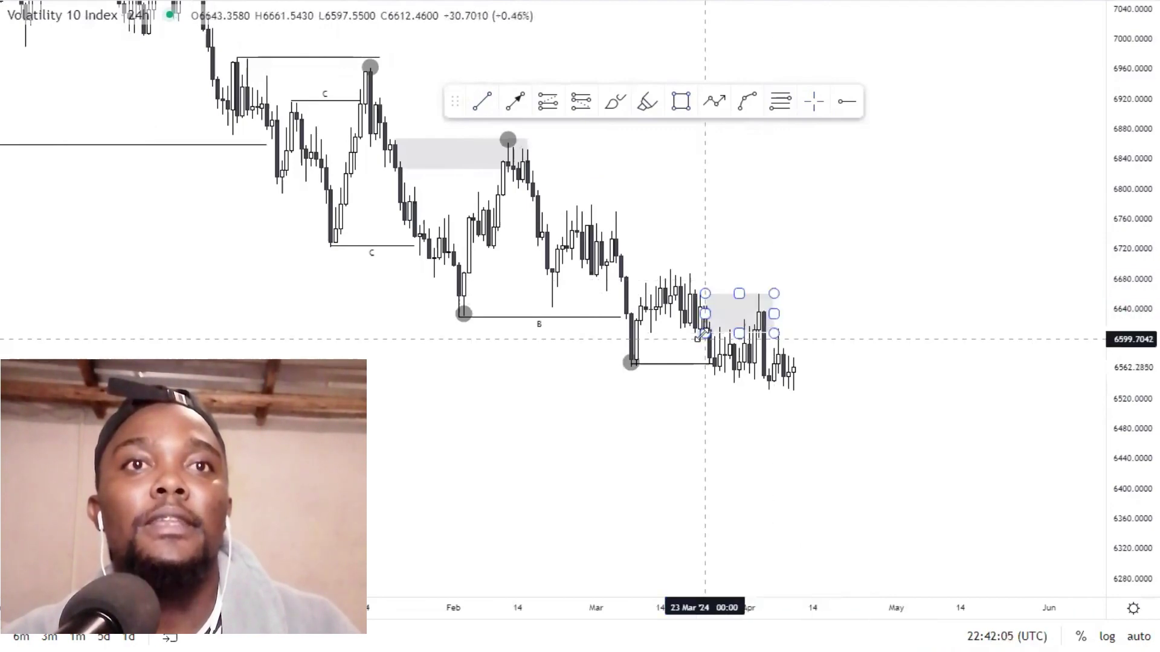
Step: Lower the horizontal trend line from the early-March low to about 6562.66 and label it B
{"action": "left_click", "coordinate": [701, 335]}
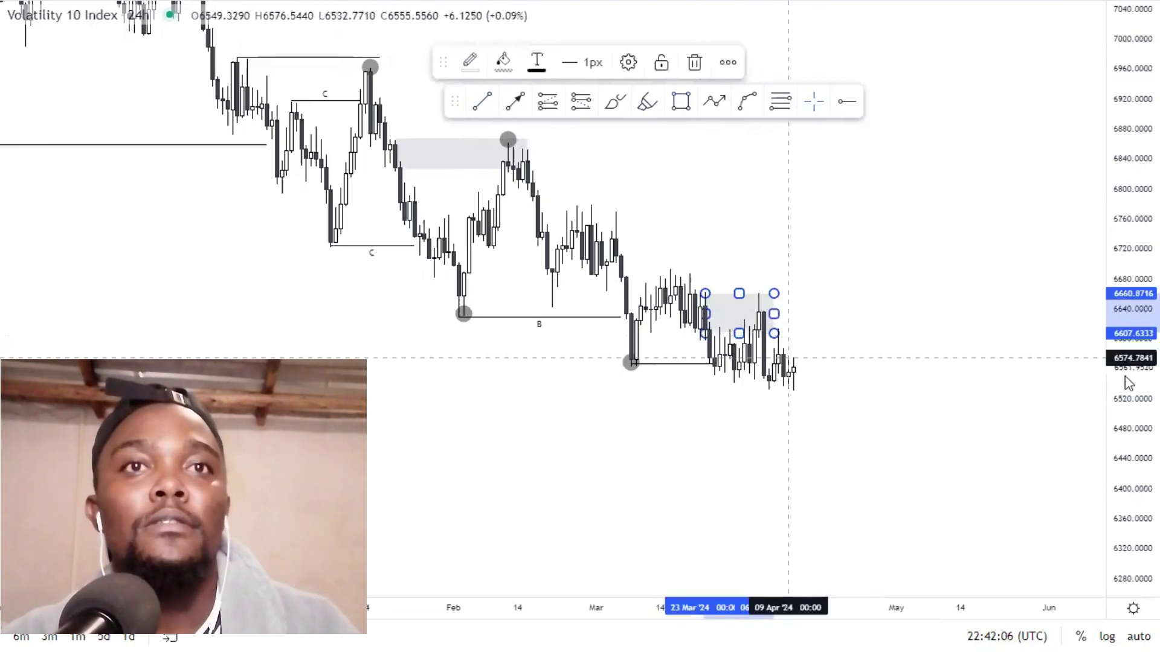
{"action": "left_click_drag", "start_coordinate": [1124, 377], "coordinate": [1125, 356]}
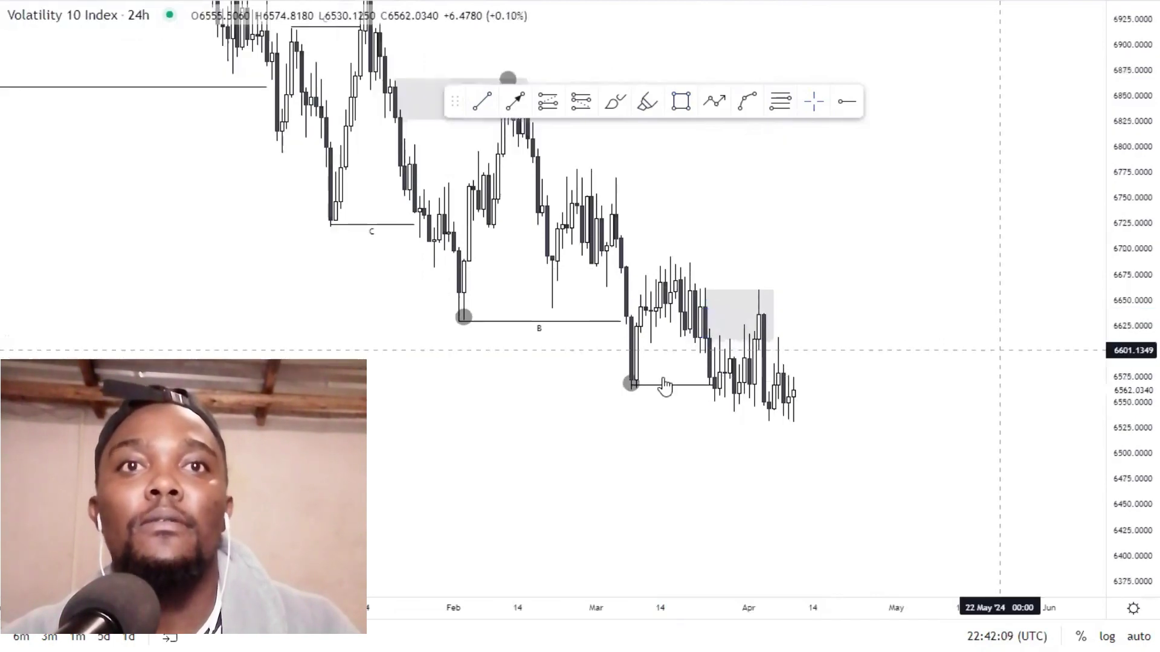
{"action": "left_click", "coordinate": [661, 384]}
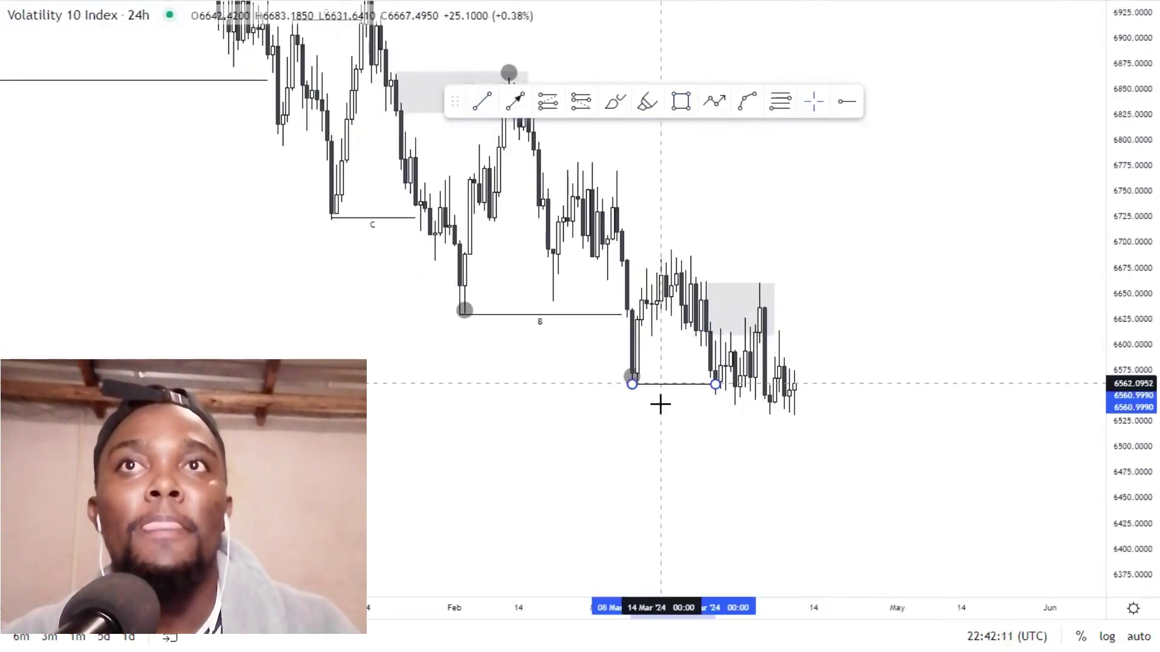
{"action": "left_click", "coordinate": [648, 384]}
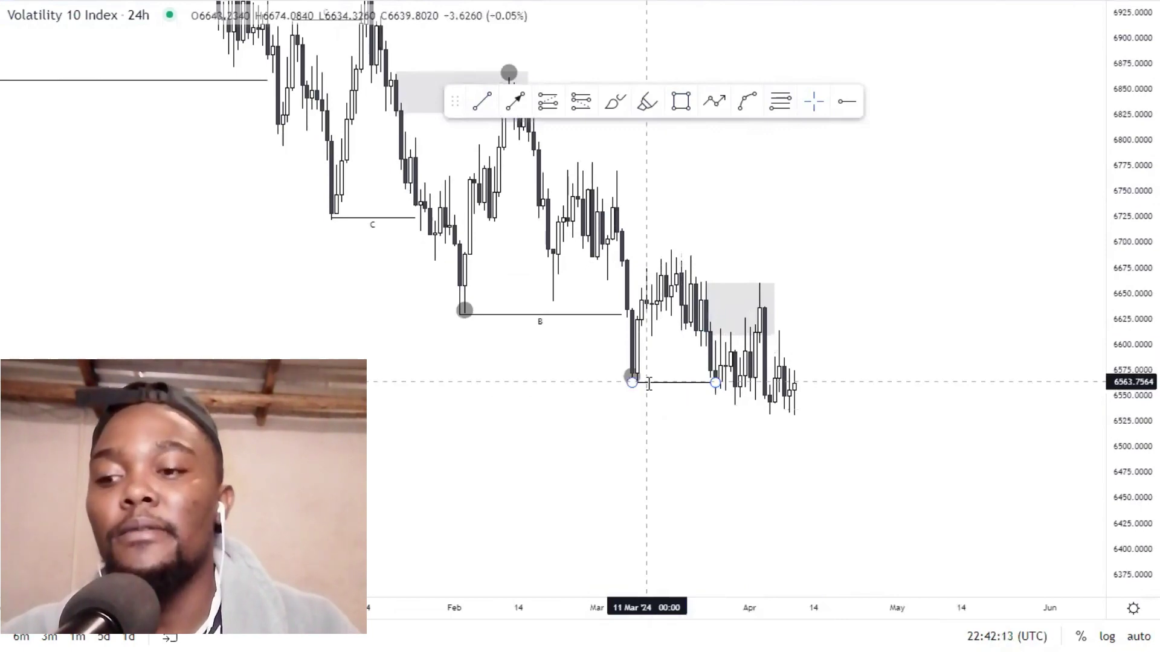
{"action": "double_click", "coordinate": [649, 384]}
{"action": "type", "text": "B"}
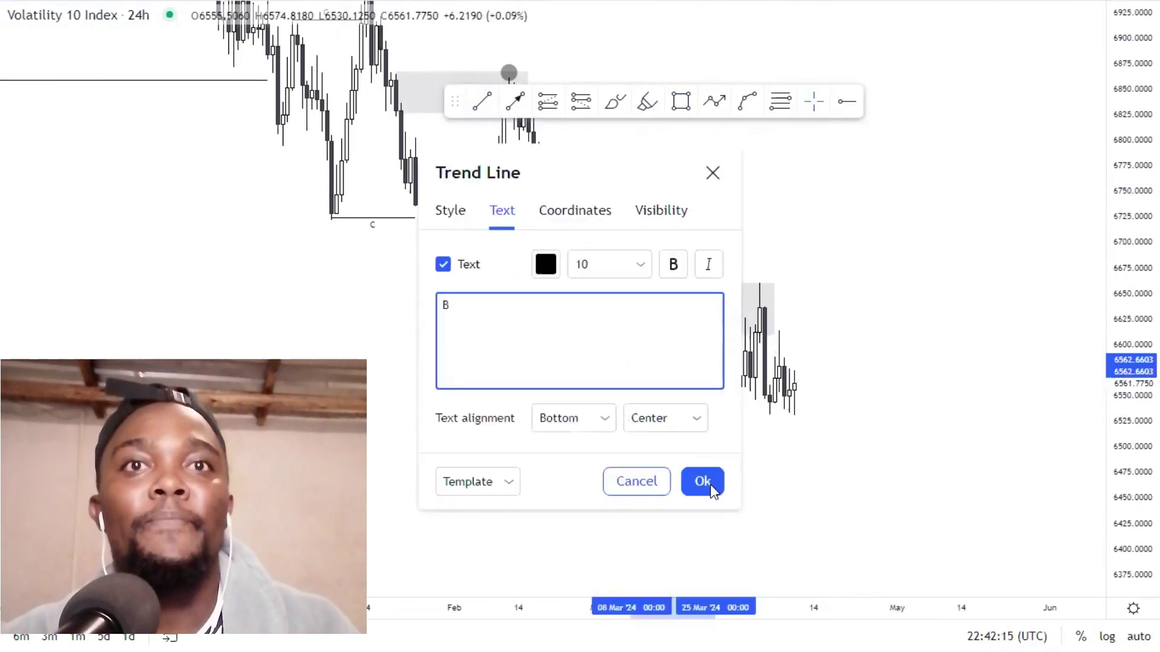
{"action": "left_click", "coordinate": [711, 486]}
Step: Mark the 29 Mar '24 low and the early-April high inside the supply zone with highlighter dots
{"action": "left_click_drag", "start_coordinate": [802, 468], "coordinate": [850, 412]}
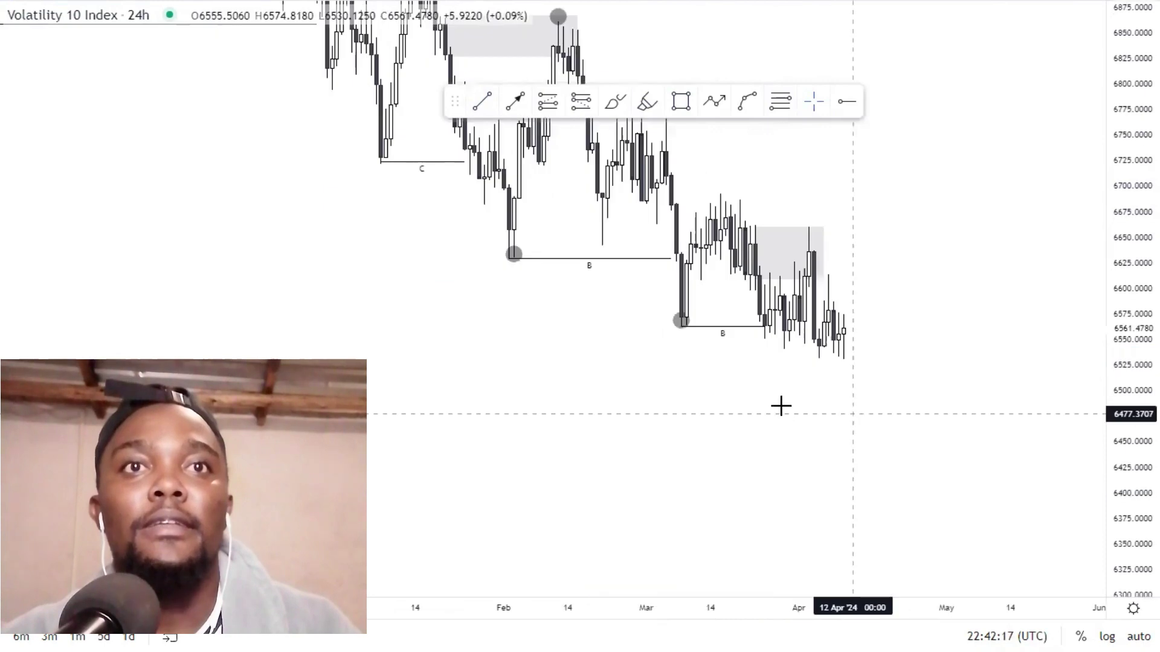
{"action": "scroll", "coordinate": [682, 354], "scroll_direction": "up", "scroll_amount": 3}
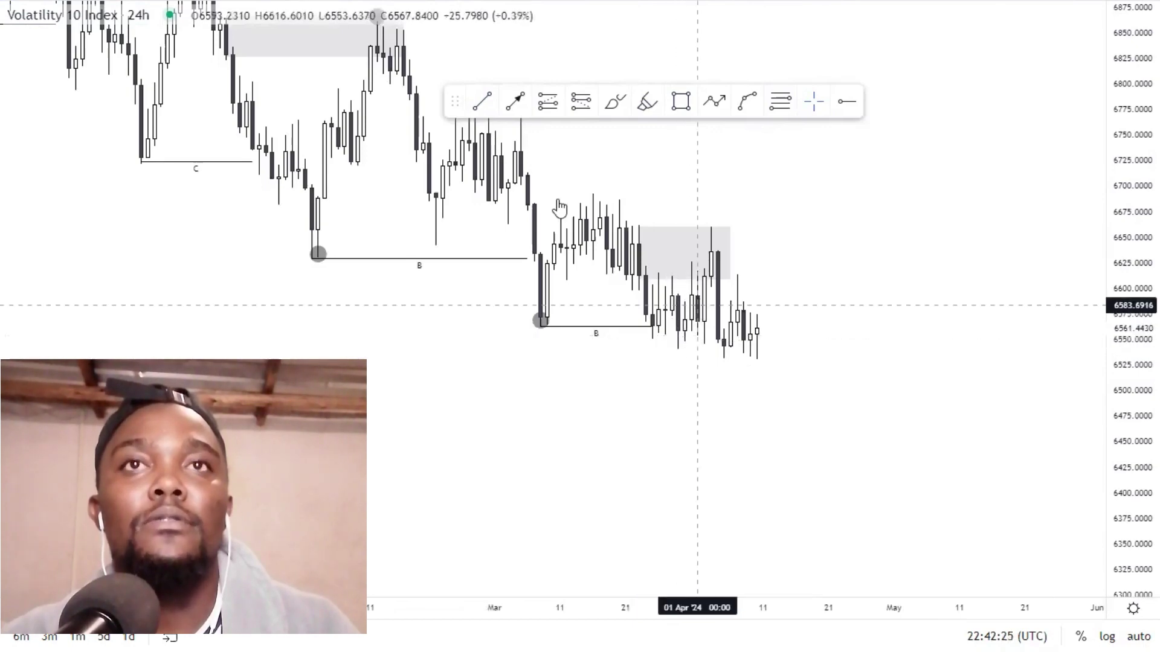
{"action": "left_click", "coordinate": [677, 349]}
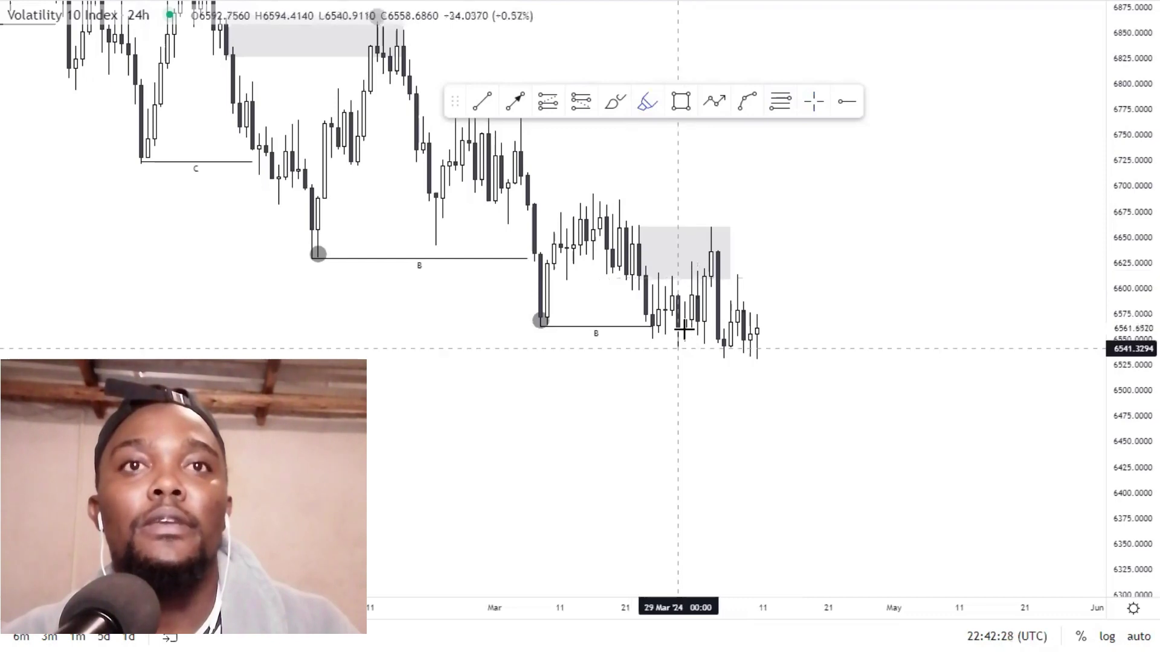
{"action": "left_click", "coordinate": [711, 228]}
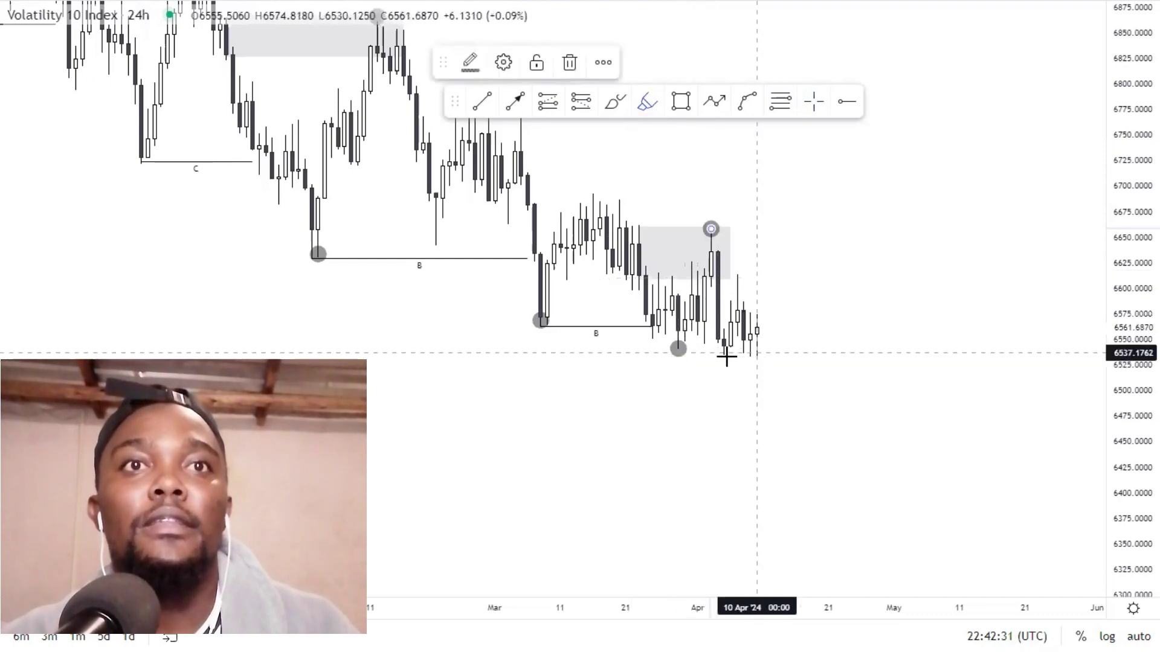
{"action": "left_click", "coordinate": [729, 357]}
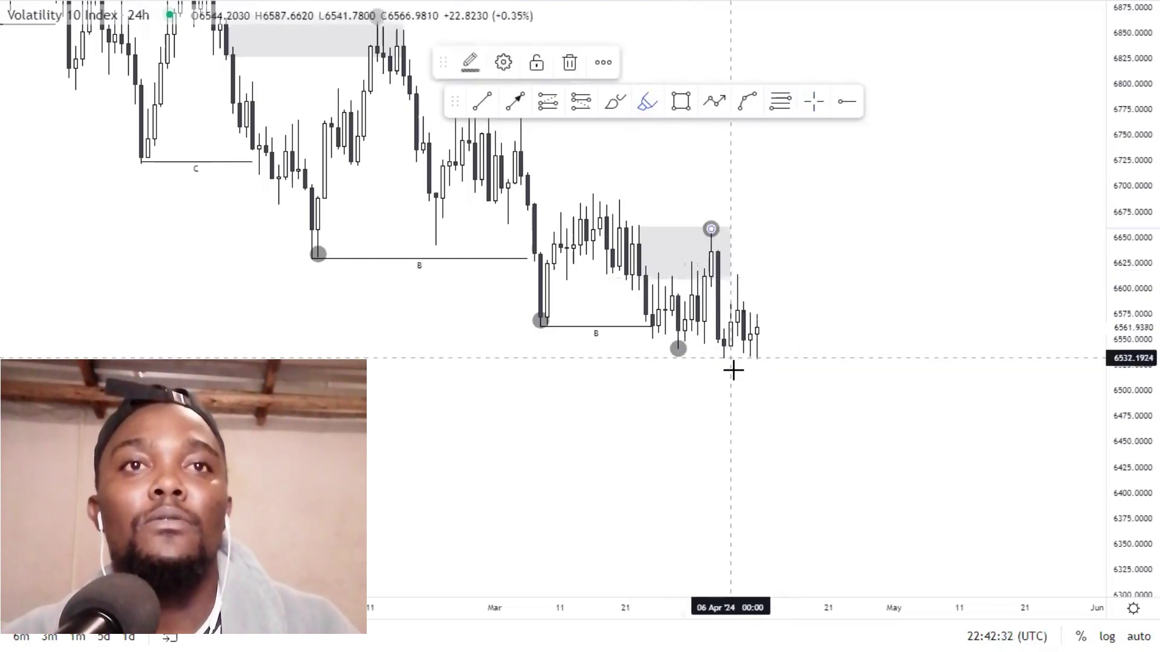
{"action": "left_click", "coordinate": [570, 64]}
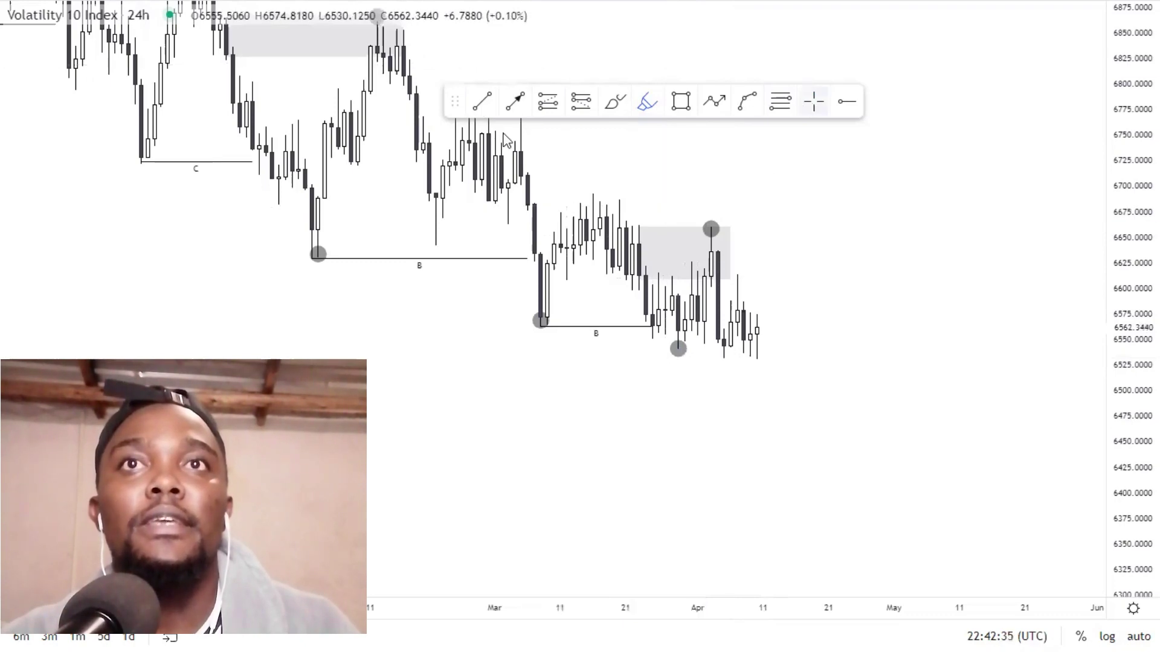
Step: Draw a horizontal trend line at about 6541 from the 29 Mar '24 low to 4 Apr, and remove that low's highlighter dot
{"action": "left_click", "coordinate": [481, 101]}
{"action": "left_click", "coordinate": [677, 348]}
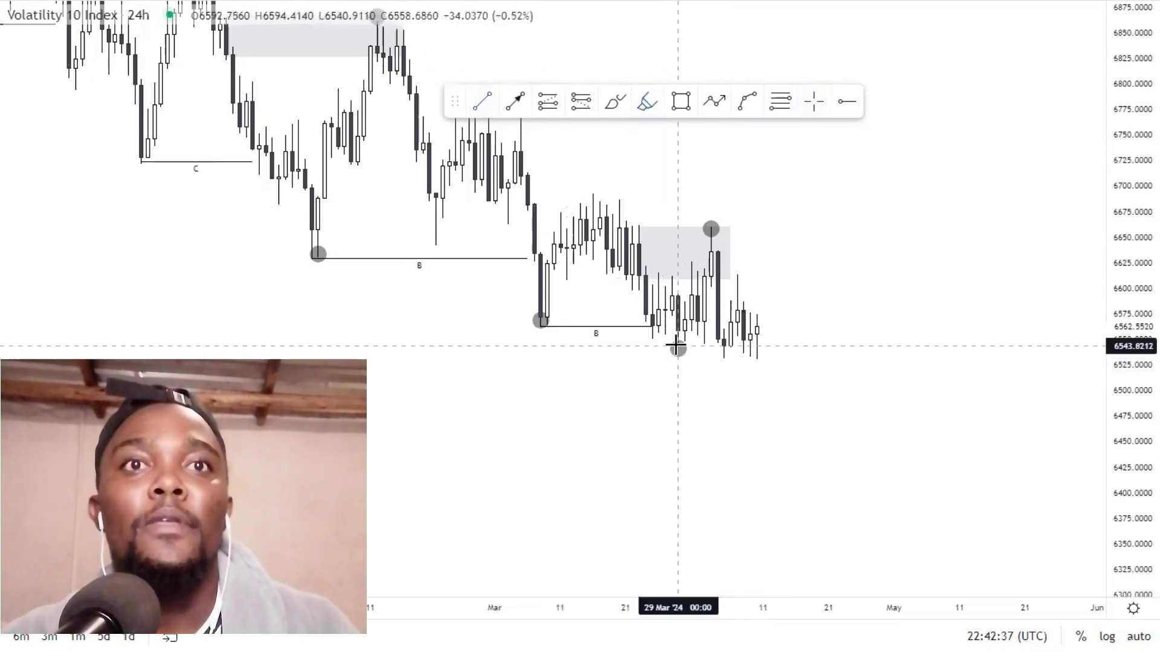
{"action": "left_click", "coordinate": [718, 347]}
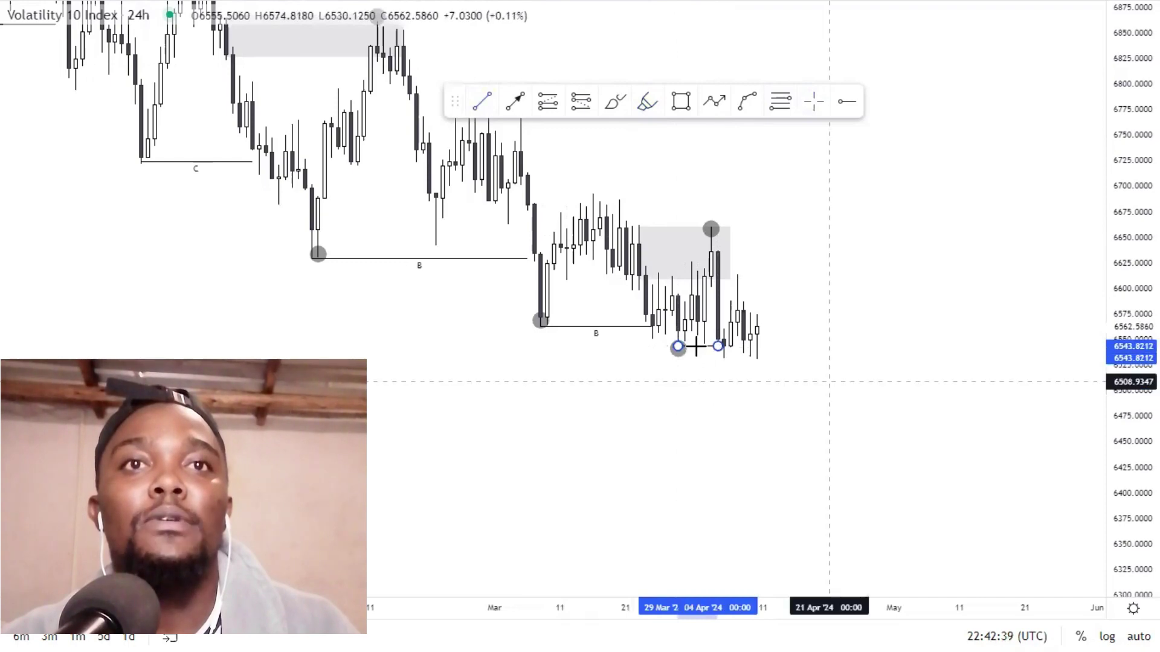
{"action": "left_click_drag", "start_coordinate": [696, 347], "coordinate": [695, 352]}
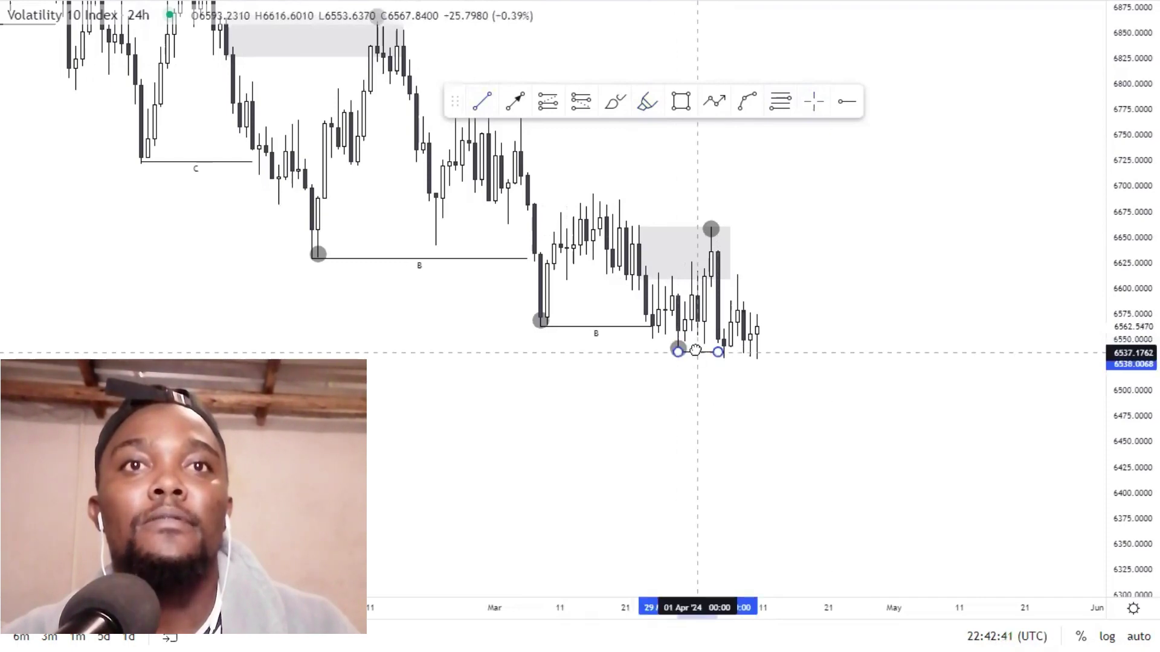
{"action": "left_click", "coordinate": [675, 357]}
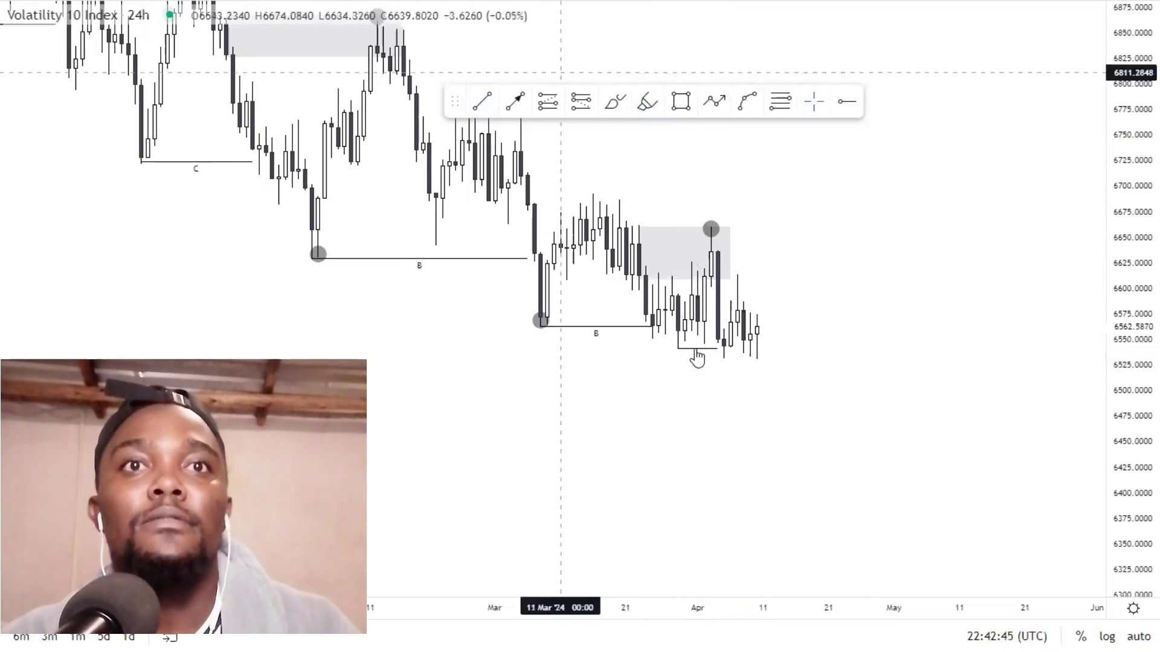
Step: Label the trend line below the late-March low with the text B
{"action": "double_click", "coordinate": [696, 349]}
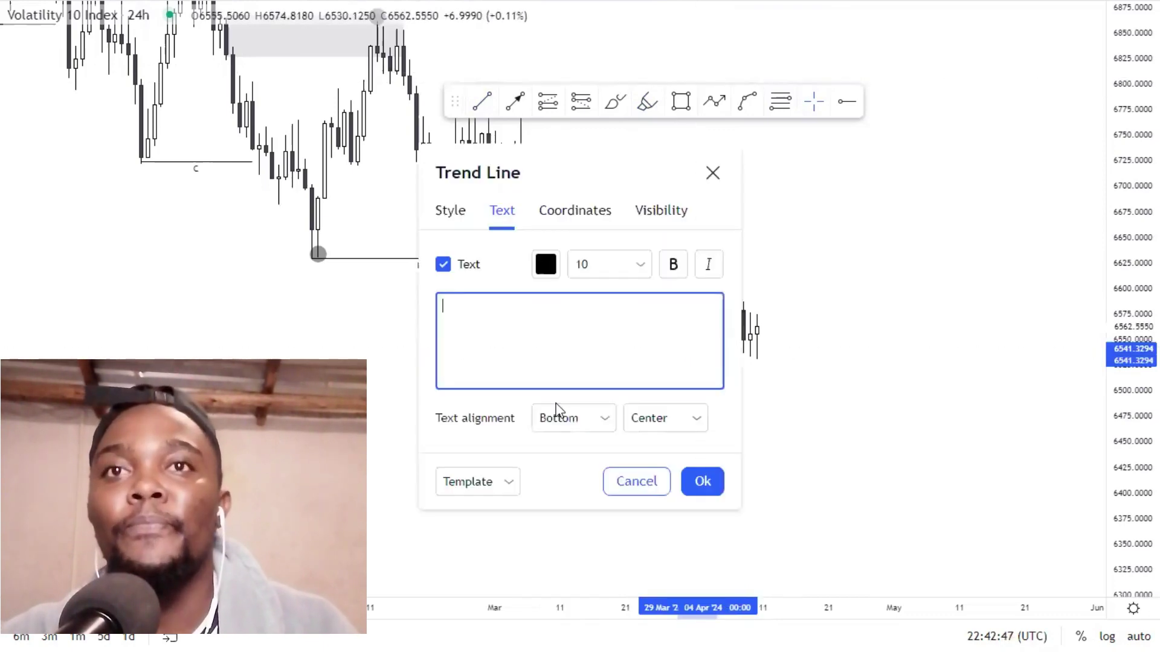
{"action": "type", "text": "B"}
{"action": "left_click", "coordinate": [710, 479]}
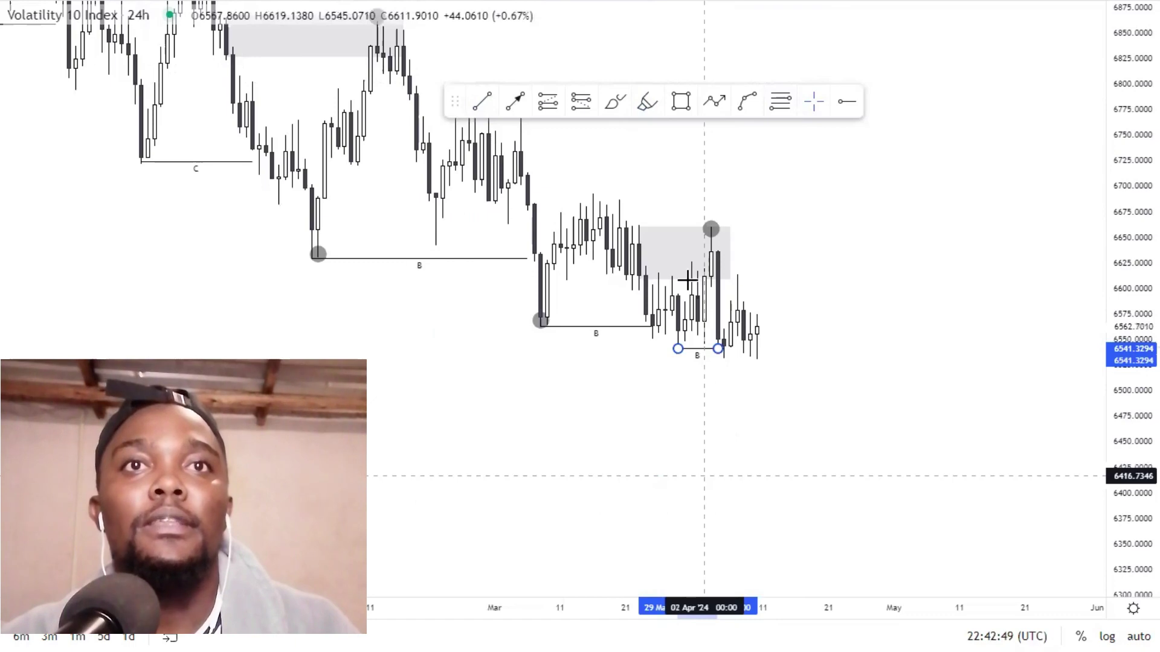
Step: Raise the lower edge of the late-March supply zone rectangle to about 6620
{"action": "scroll", "coordinate": [748, 338], "scroll_direction": "up", "scroll_amount": 2}
{"action": "left_click", "coordinate": [651, 280]}
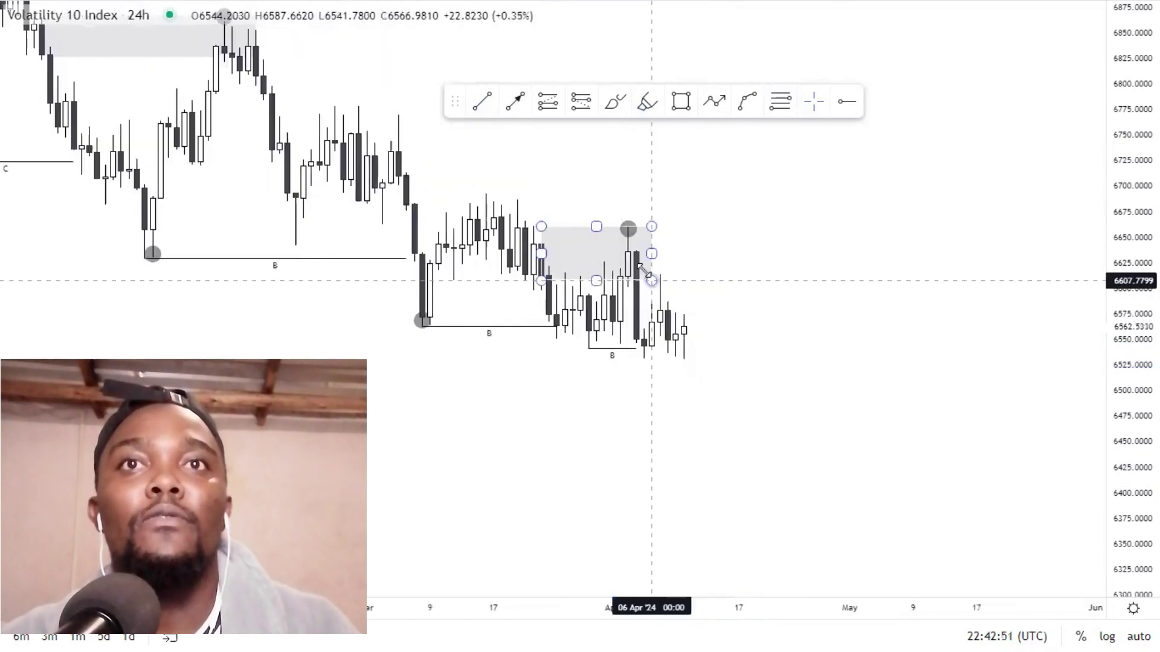
{"action": "left_click_drag", "start_coordinate": [646, 273], "coordinate": [641, 266]}
Step: Review the overall daily market structure and switch the chart to the 4-hour interval
{"action": "scroll", "coordinate": [1085, 215], "scroll_direction": "down", "scroll_amount": 3}
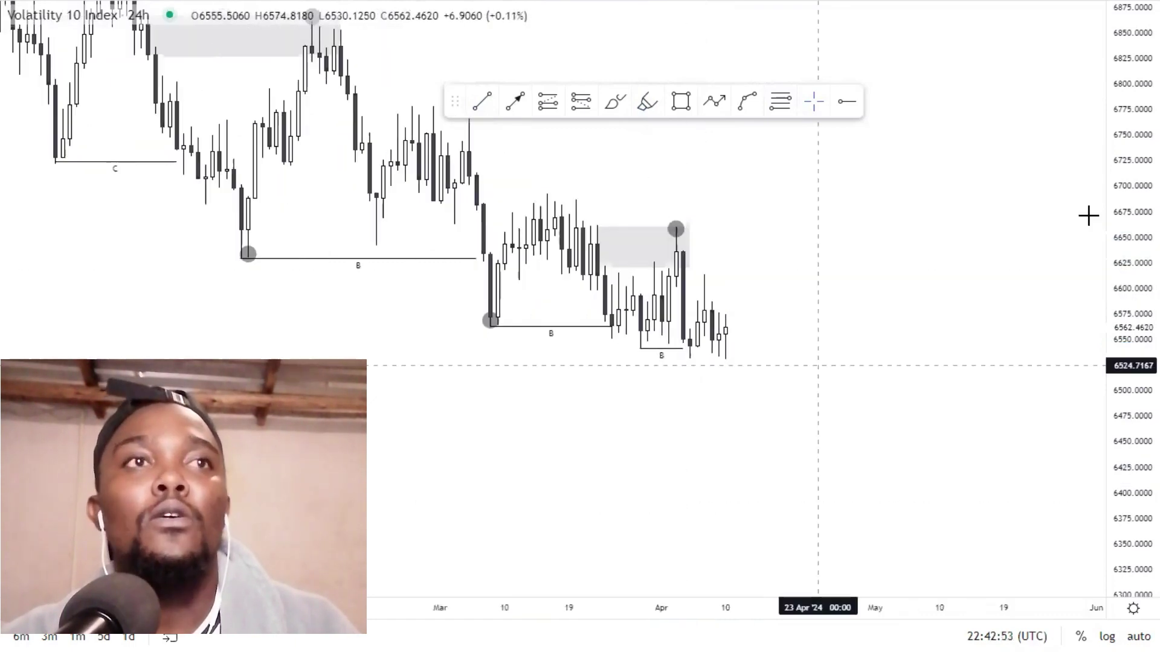
{"action": "left_click_drag", "start_coordinate": [1118, 210], "coordinate": [1118, 406]}
{"action": "scroll", "coordinate": [616, 422], "scroll_direction": "down", "scroll_amount": 4}
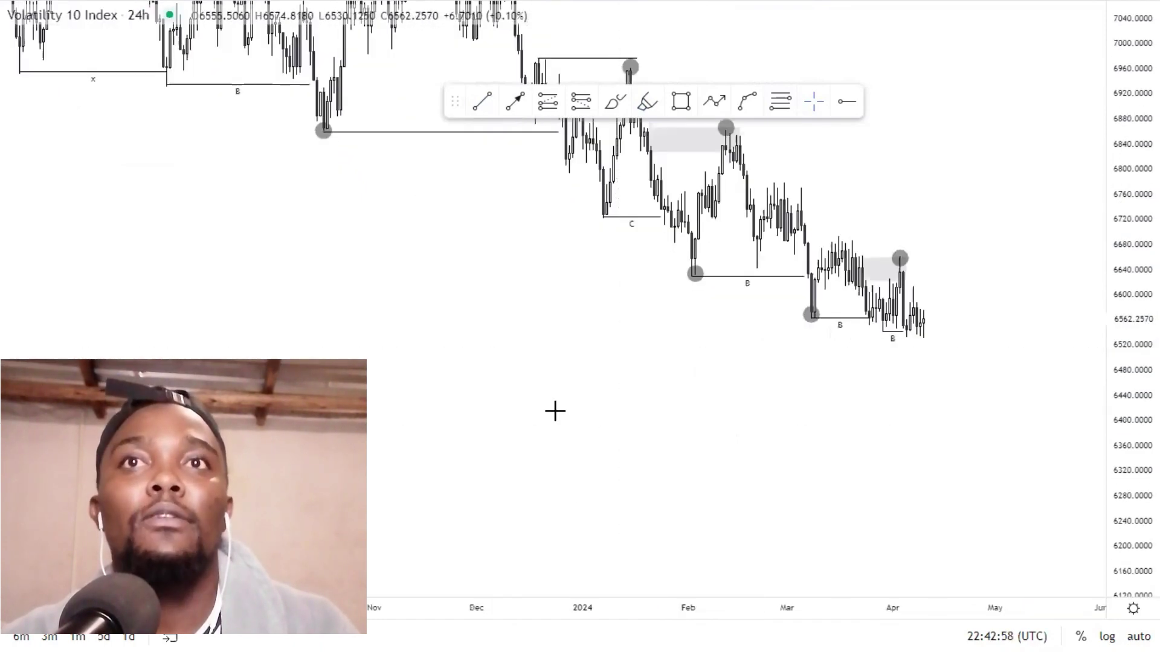
{"action": "scroll", "coordinate": [554, 409], "scroll_direction": "down", "scroll_amount": 2}
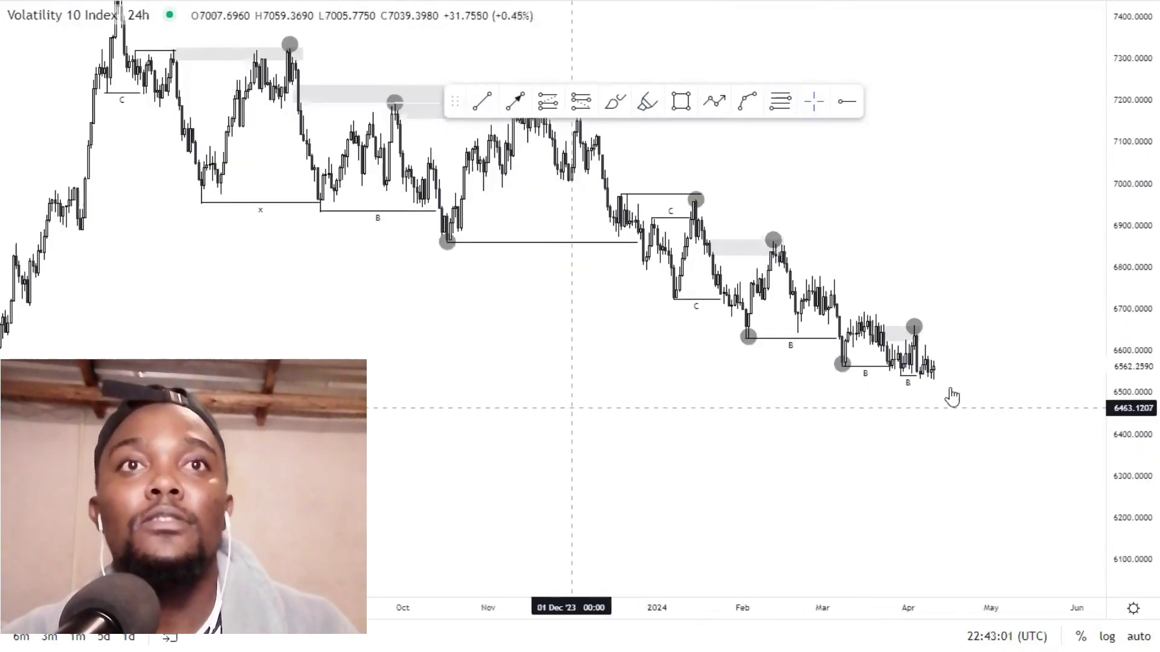
{"action": "scroll", "coordinate": [904, 408], "scroll_direction": "up", "scroll_amount": 2}
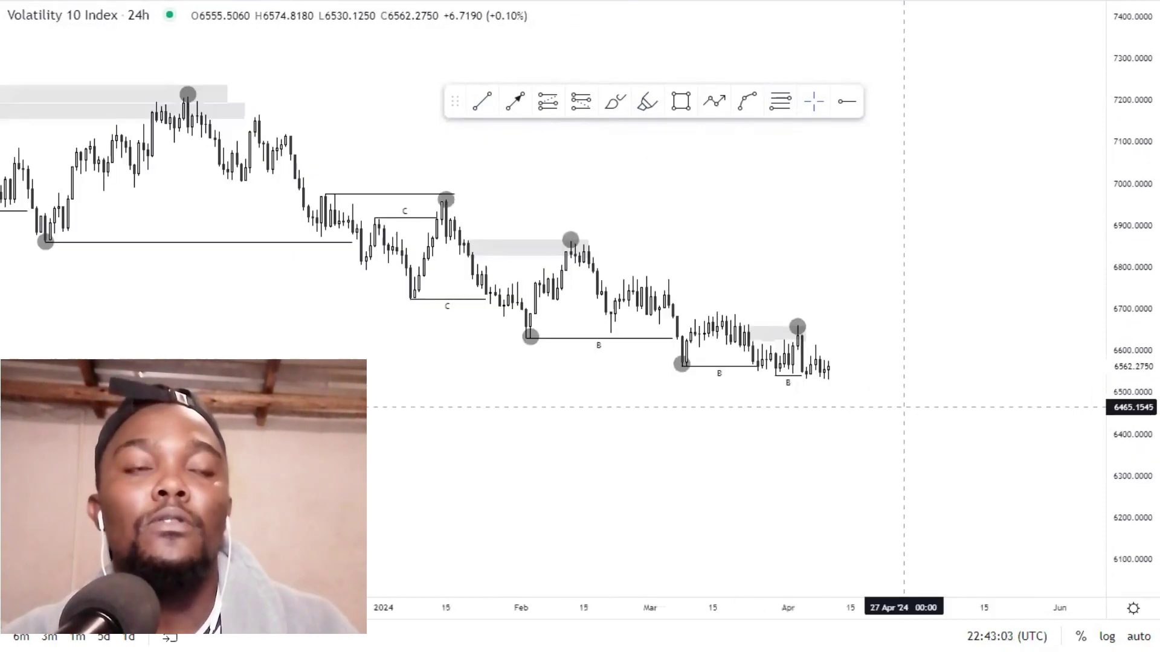
{"action": "scroll", "coordinate": [1027, 426], "scroll_direction": "up", "scroll_amount": 3}
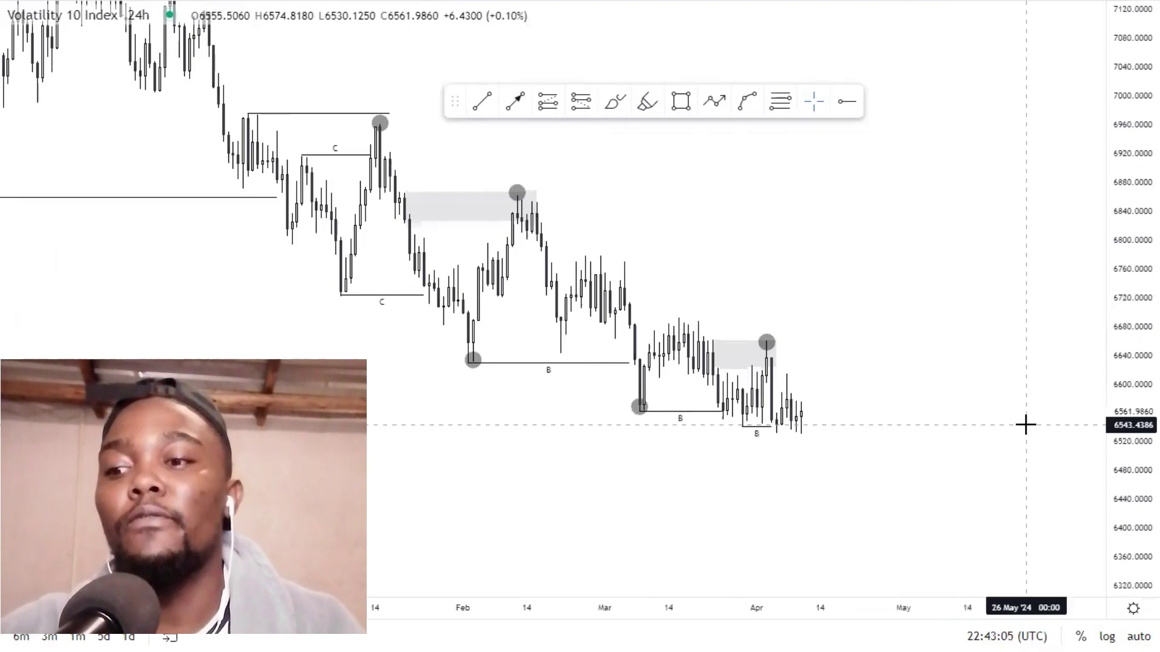
{"action": "type", "text": "4h"}
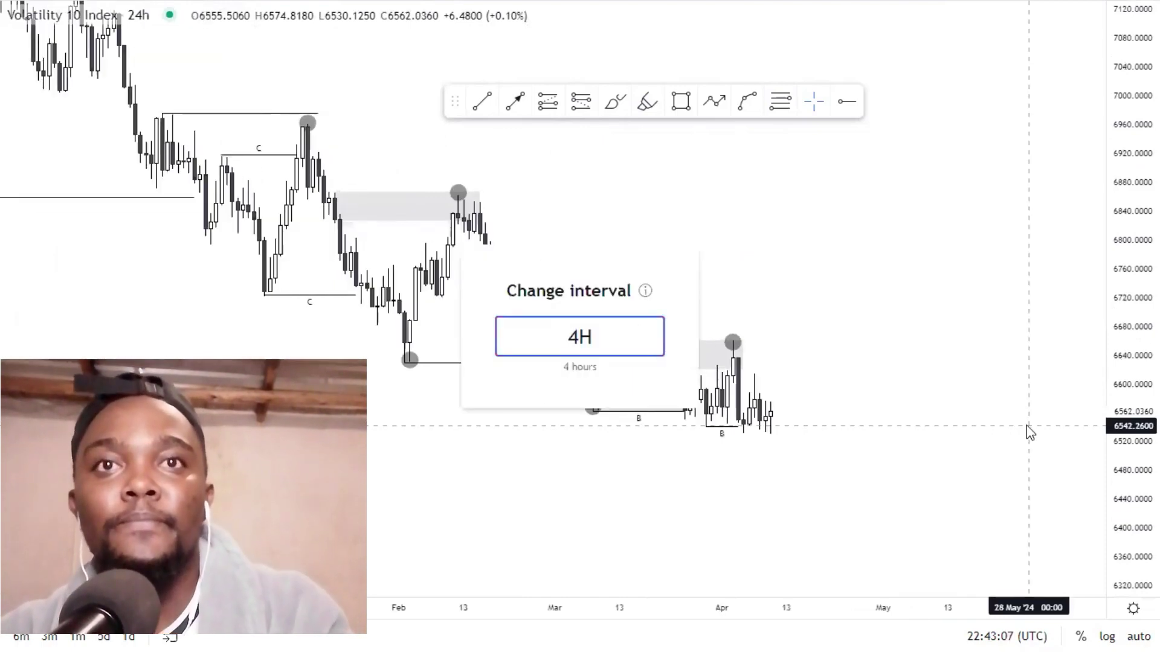
{"action": "key", "text": "Return"}
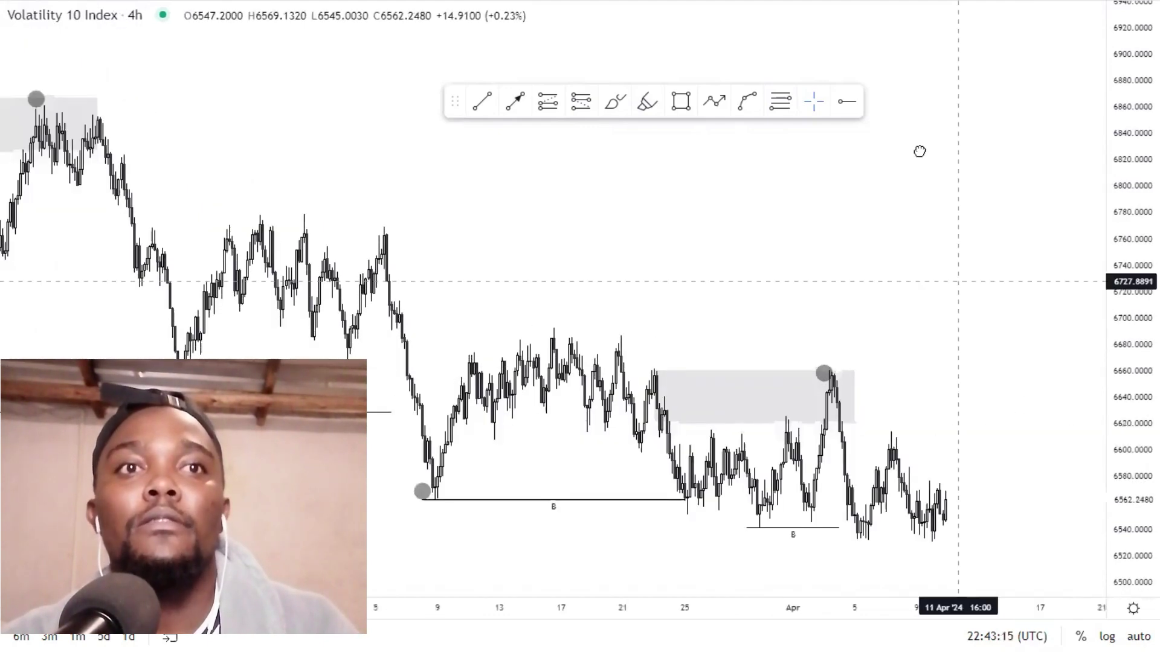
Step: Replace the label on the horizontal line from the early-March low to 25 Mar '24 with X
{"action": "left_click_drag", "start_coordinate": [958, 282], "coordinate": [920, 151]}
{"action": "scroll", "coordinate": [930, 418], "scroll_direction": "up", "scroll_amount": 3}
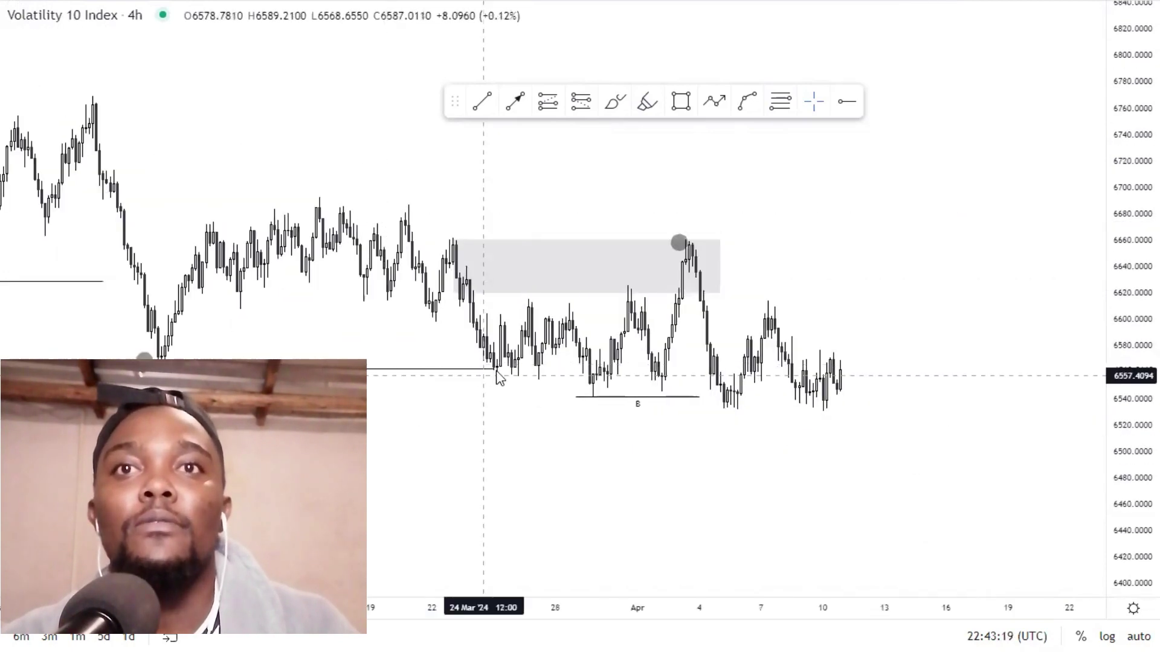
{"action": "left_click", "coordinate": [496, 369]}
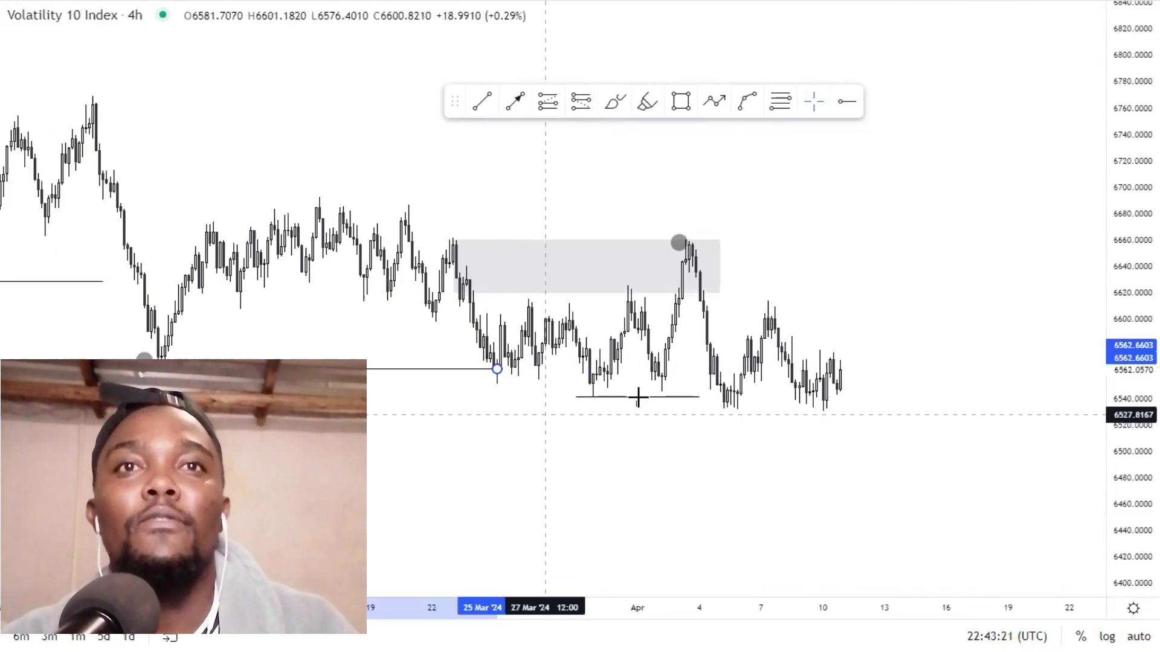
{"action": "left_click", "coordinate": [655, 380]}
{"action": "left_click_drag", "start_coordinate": [524, 377], "coordinate": [545, 336]}
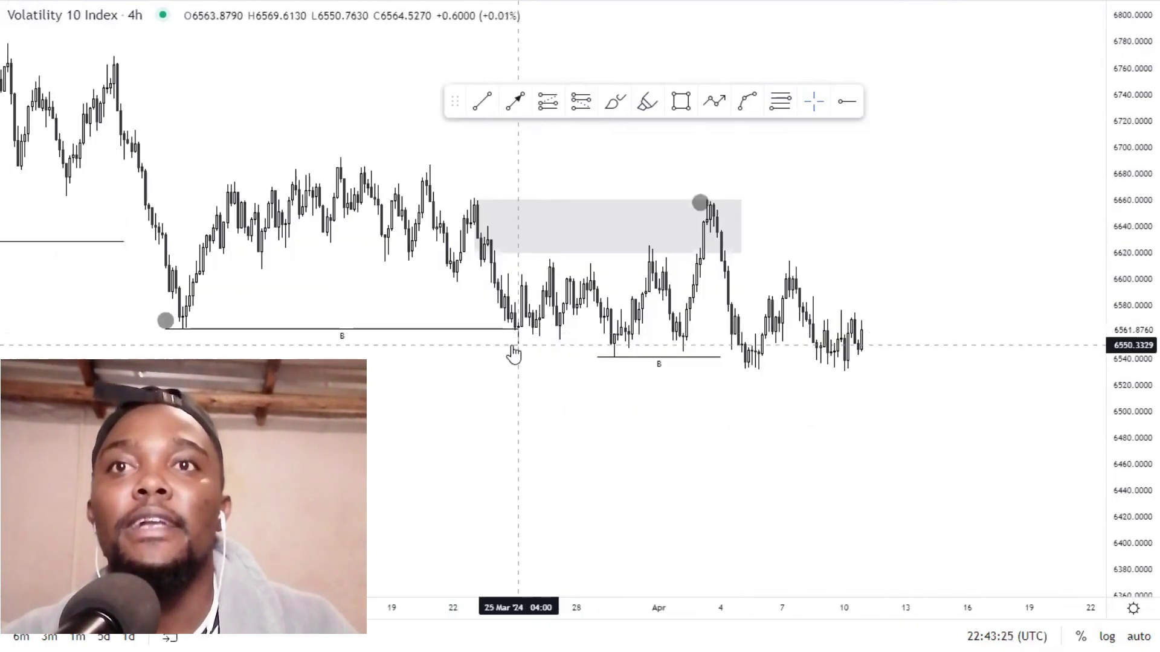
{"action": "left_click", "coordinate": [480, 329]}
{"action": "double_click", "coordinate": [481, 329]}
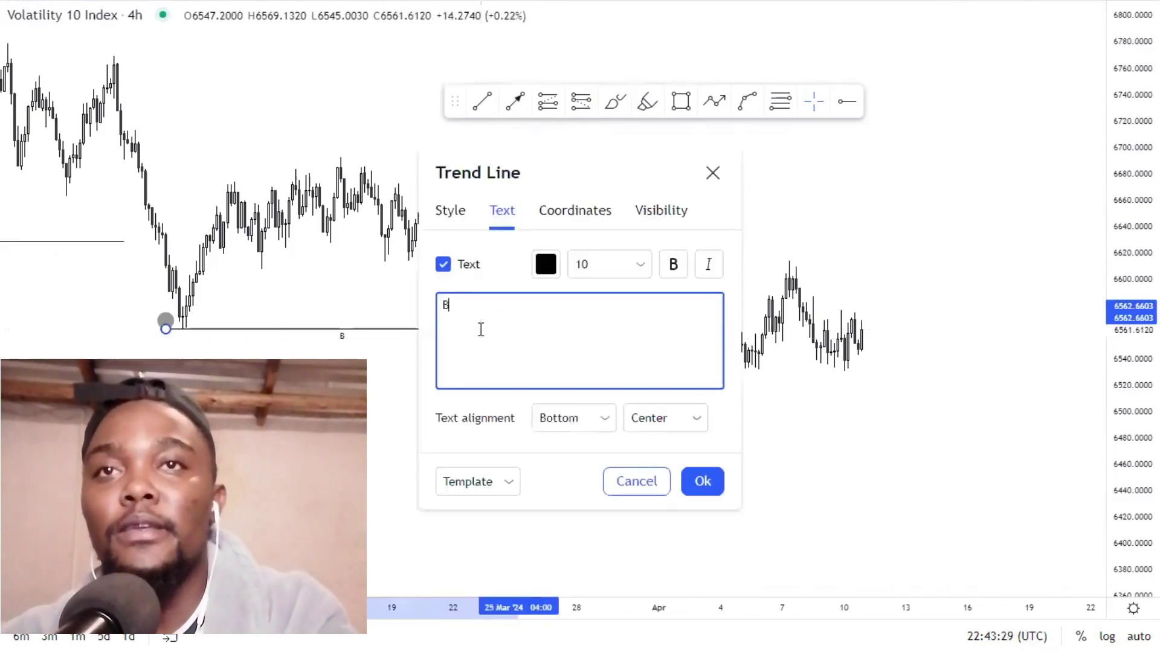
{"action": "key", "text": "BackSpace"}
{"action": "type", "text": "X"}
{"action": "left_click", "coordinate": [690, 489]}
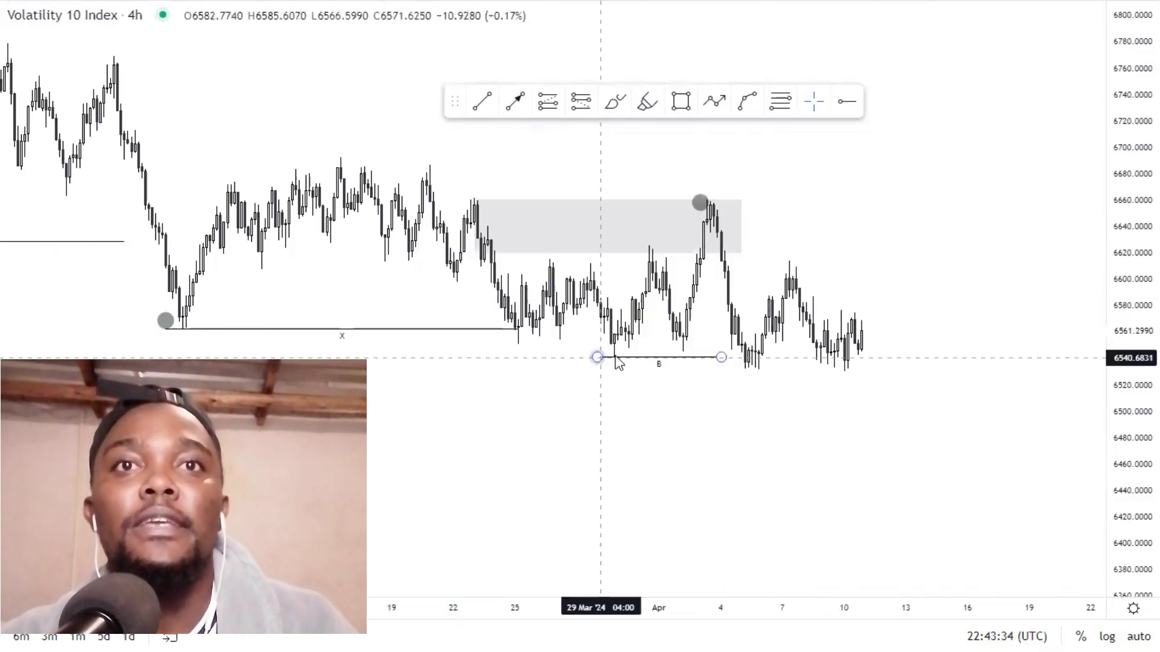
Step: Refine the supply zone rectangle starting 23 Mar '24 to span about 6643 to 6662
{"action": "left_click", "coordinate": [478, 255]}
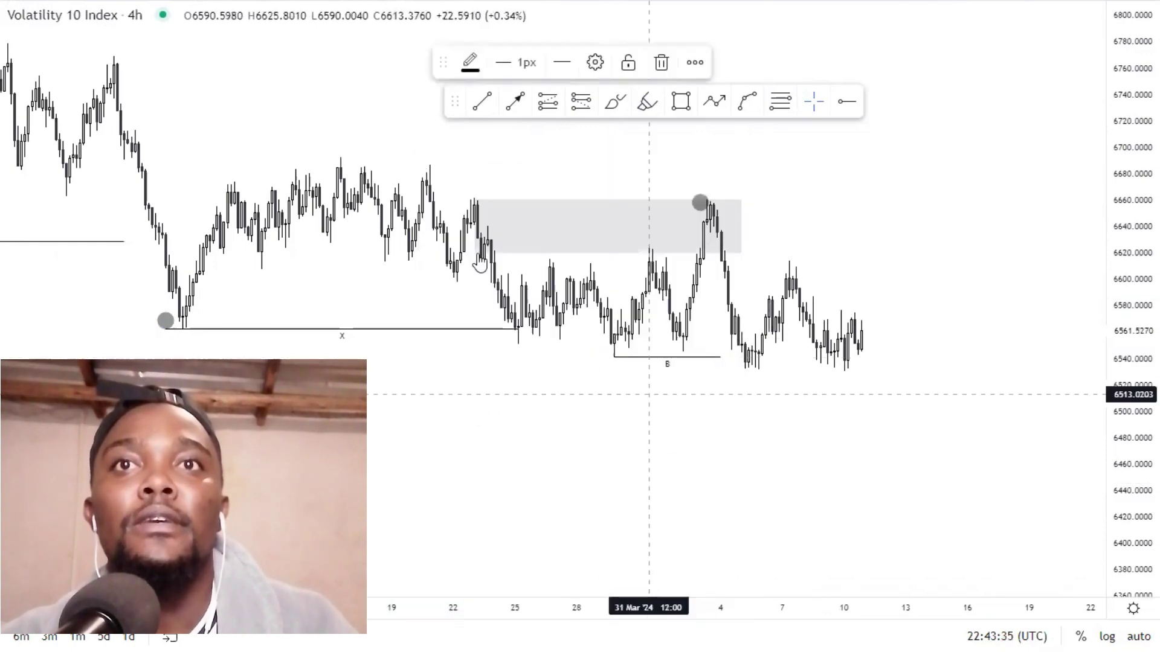
{"action": "left_click_drag", "start_coordinate": [475, 254], "coordinate": [474, 225]}
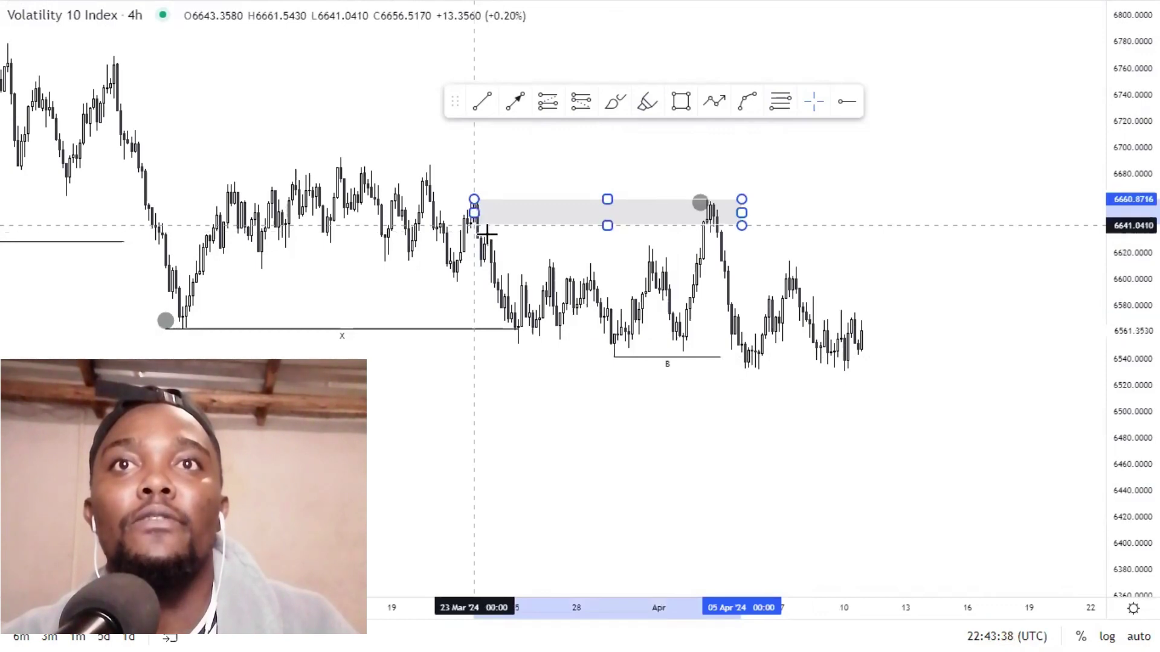
{"action": "left_click", "coordinate": [486, 232]}
{"action": "left_click", "coordinate": [473, 197]}
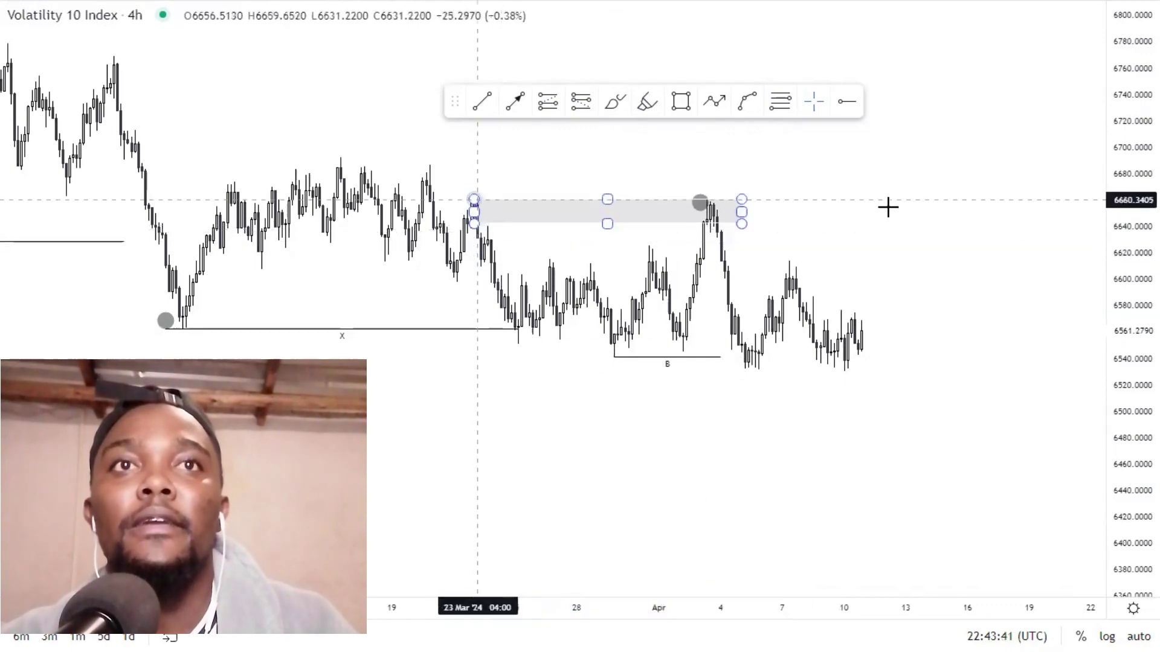
Step: Extend the late-March B line at about 6541 to the candle that breaks it on 4 Apr '24, and activate the Highlighter
{"action": "left_click", "coordinate": [714, 361]}
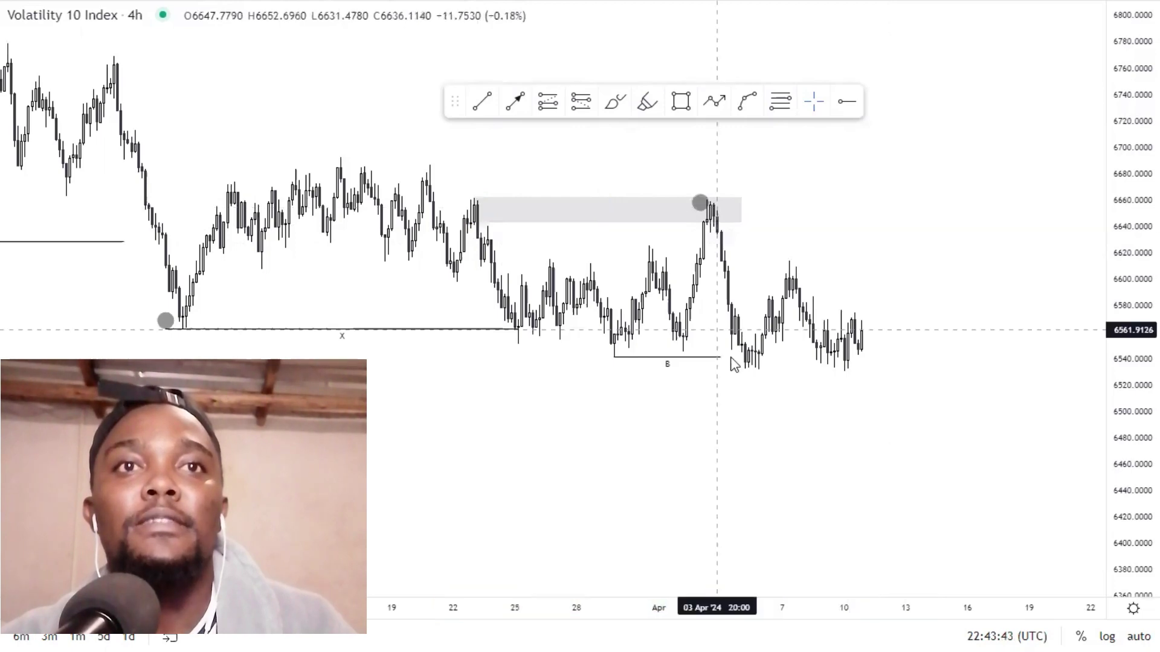
{"action": "left_click_drag", "start_coordinate": [720, 357], "coordinate": [734, 357]}
{"action": "left_click", "coordinate": [644, 102]}
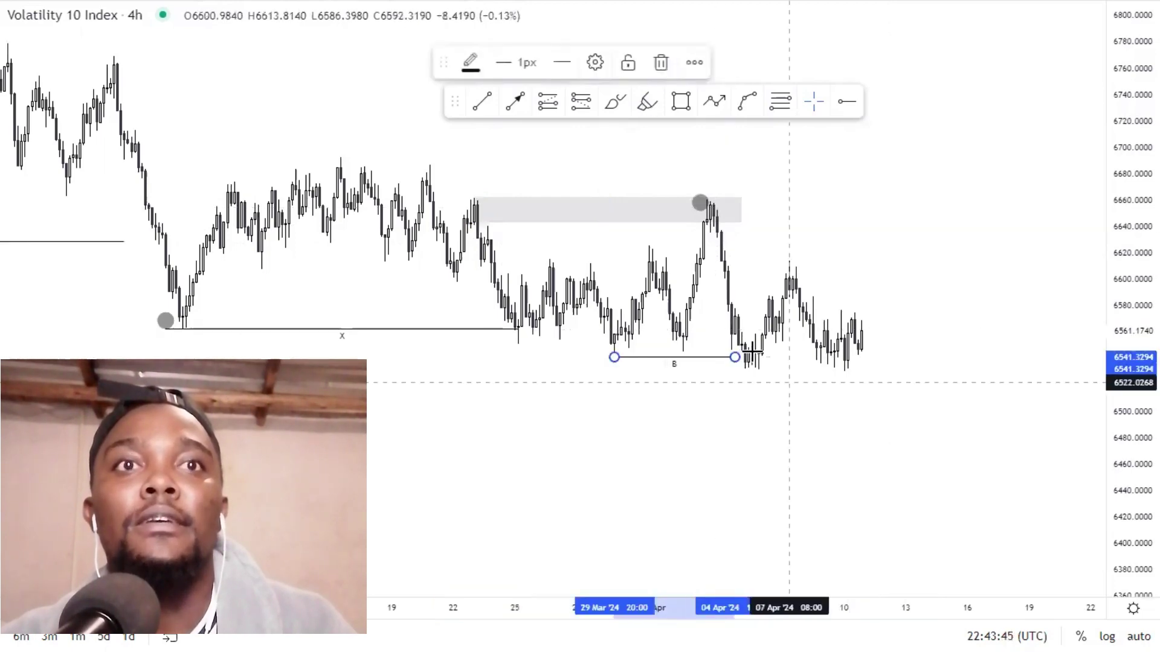
Step: Mark the swing low at about 6534 on 5 Apr '24 with a highlighter dot
{"action": "left_click", "coordinate": [752, 381]}
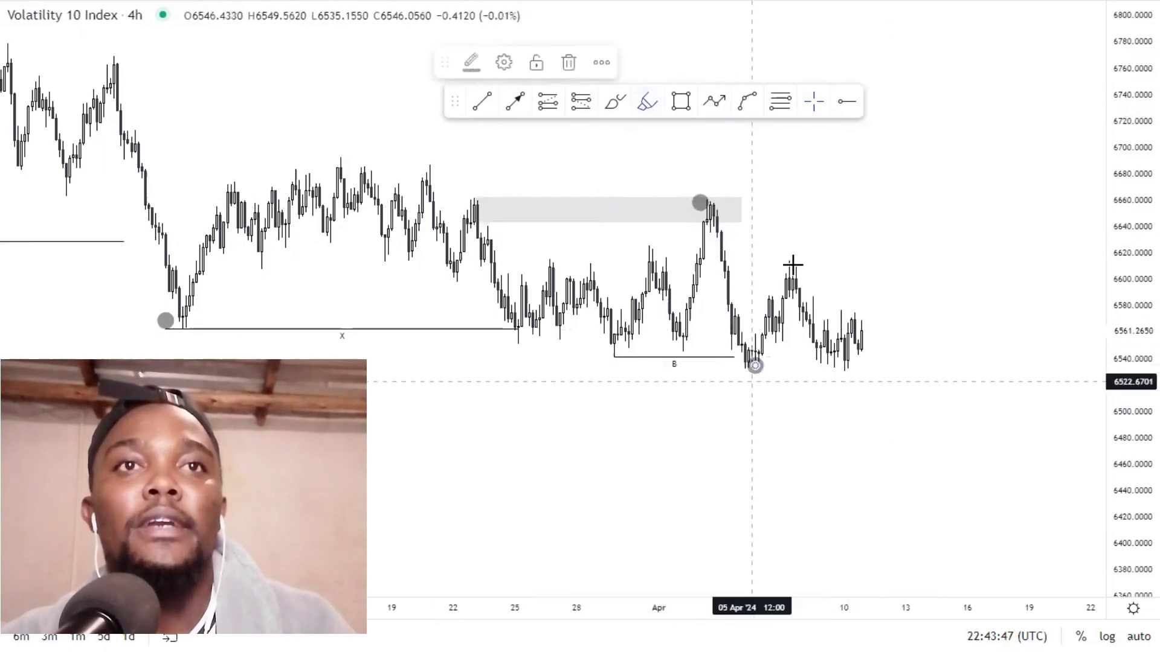
{"action": "scroll", "coordinate": [793, 263], "scroll_direction": "up", "scroll_amount": 1}
{"action": "scroll", "coordinate": [817, 426], "scroll_direction": "up", "scroll_amount": 1}
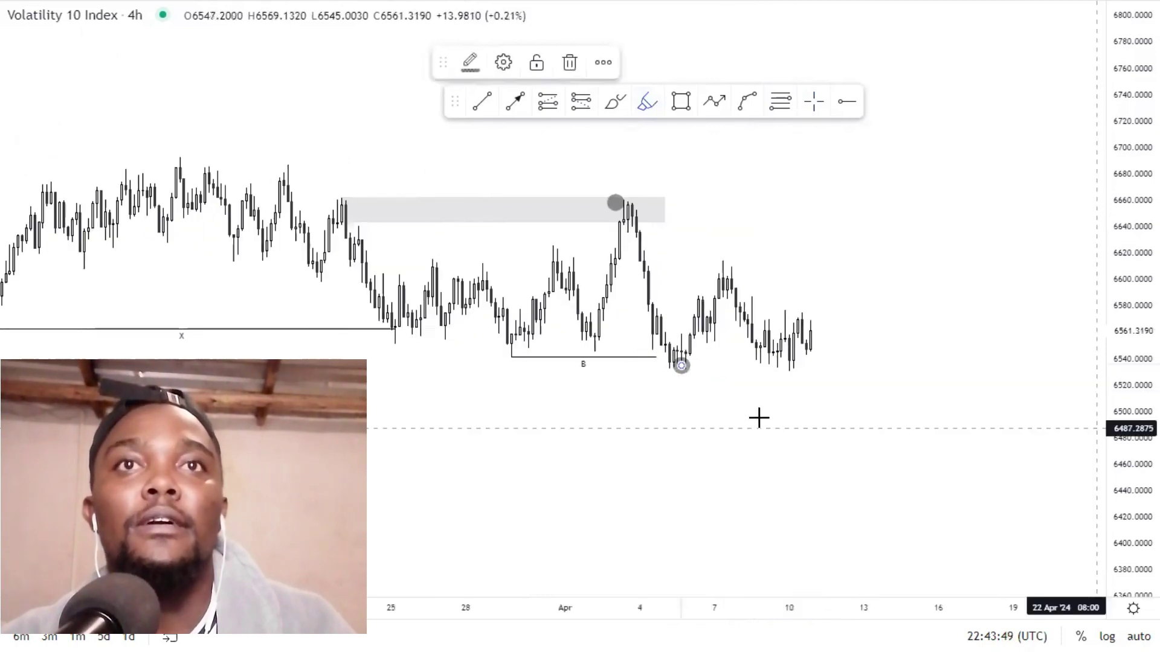
{"action": "scroll", "coordinate": [665, 260], "scroll_direction": "up", "scroll_amount": 1}
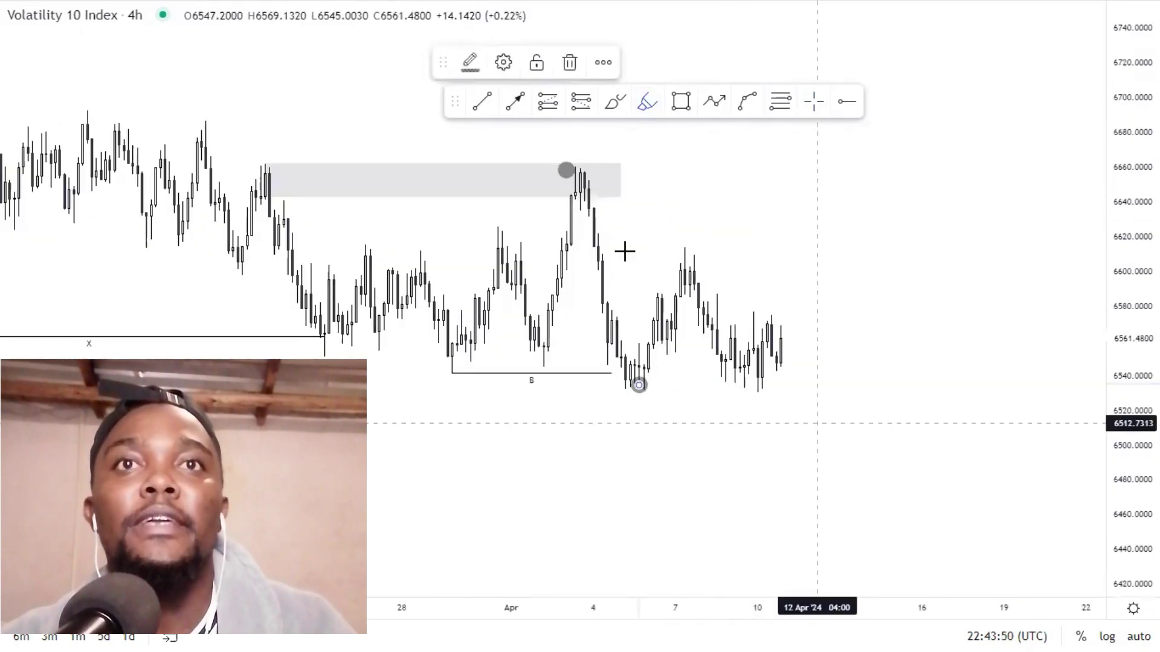
{"action": "left_click", "coordinate": [780, 102]}
{"action": "left_click", "coordinate": [575, 166]}
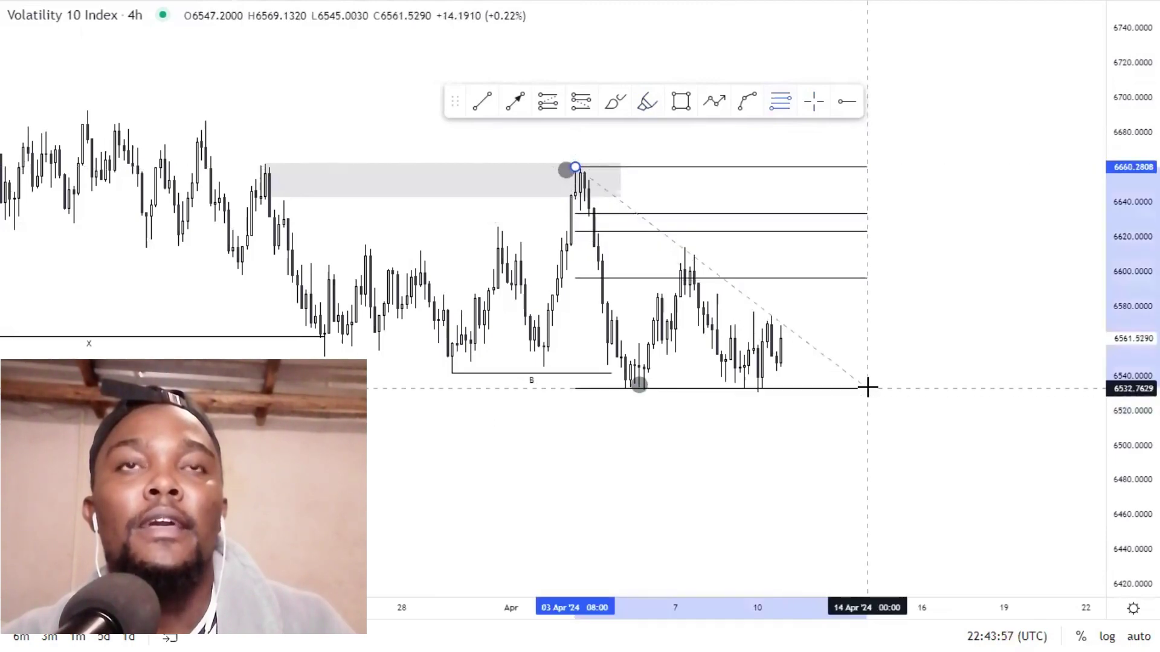
{"action": "left_click", "coordinate": [791, 107]}
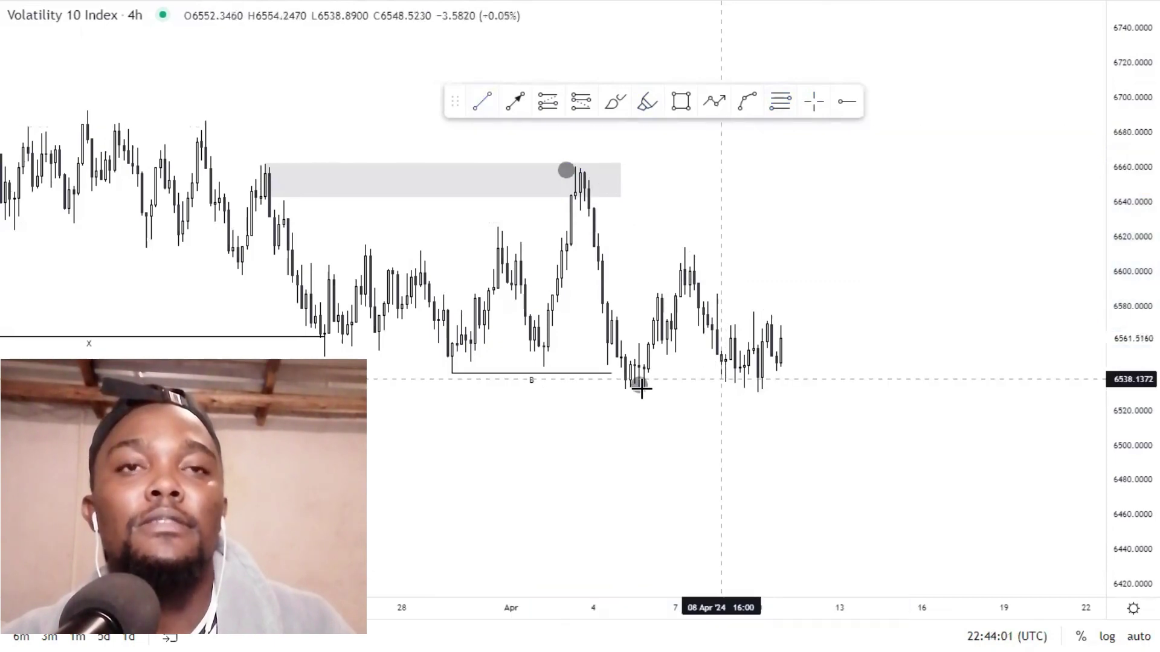
Step: Draw a horizontal trend line at about 6531.8 from the 5 Apr '24 low to 10 Apr '24 and label it x
{"action": "left_click", "coordinate": [641, 388]}
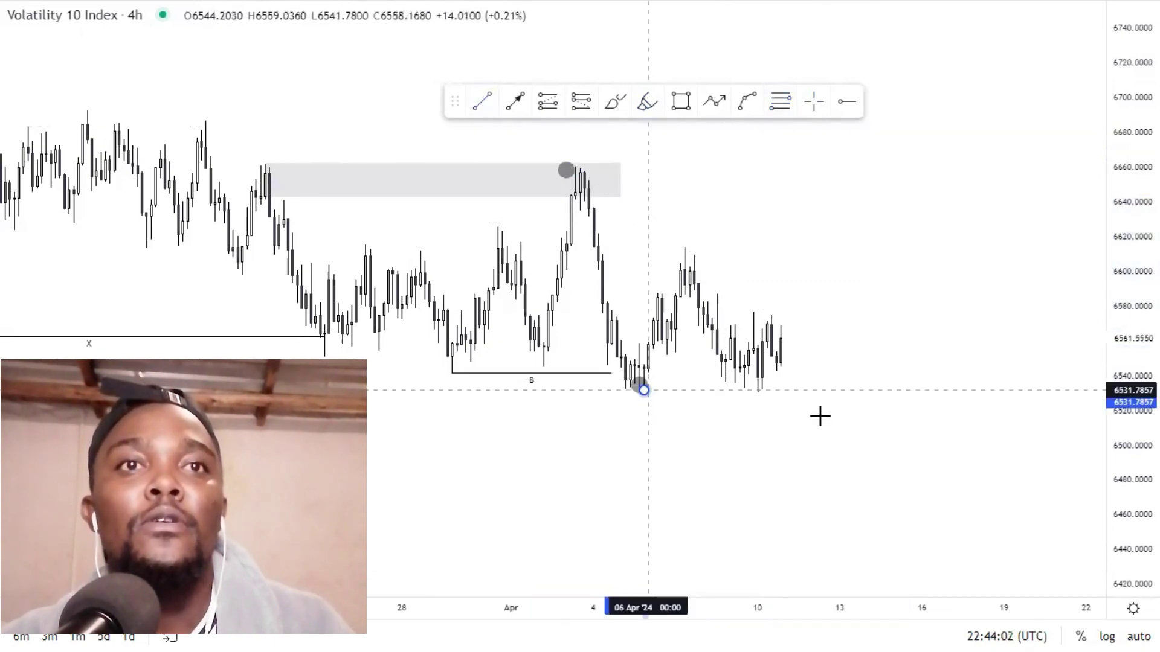
{"action": "left_click", "coordinate": [736, 398]}
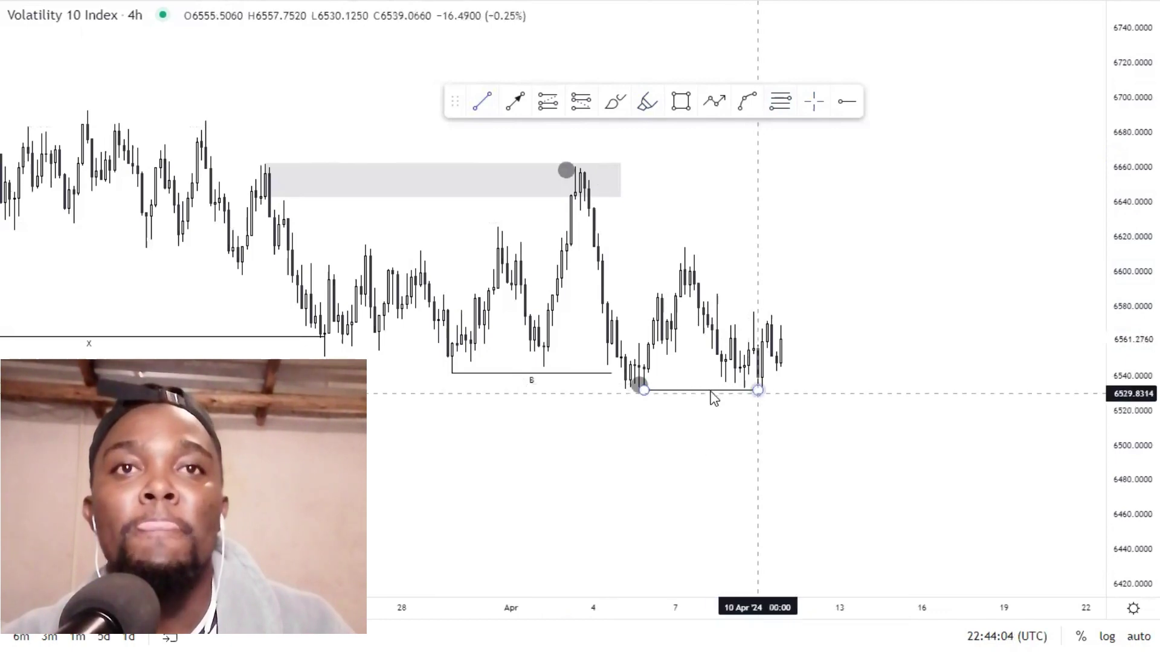
{"action": "double_click", "coordinate": [709, 393]}
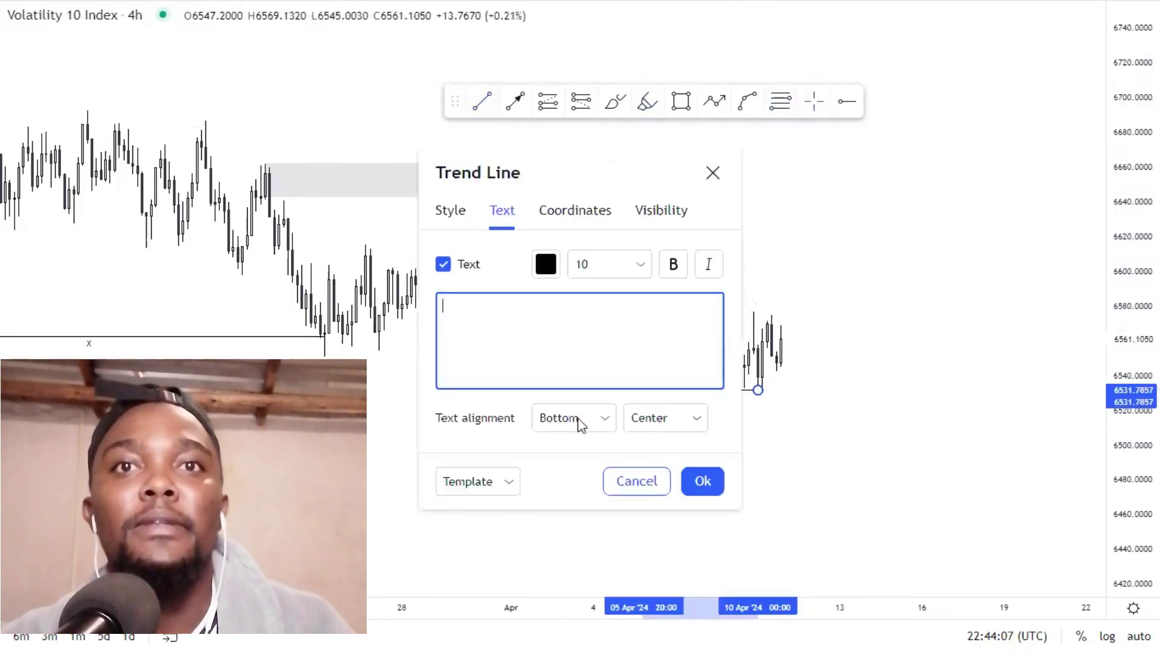
{"action": "type", "text": "x"}
{"action": "left_click", "coordinate": [700, 480]}
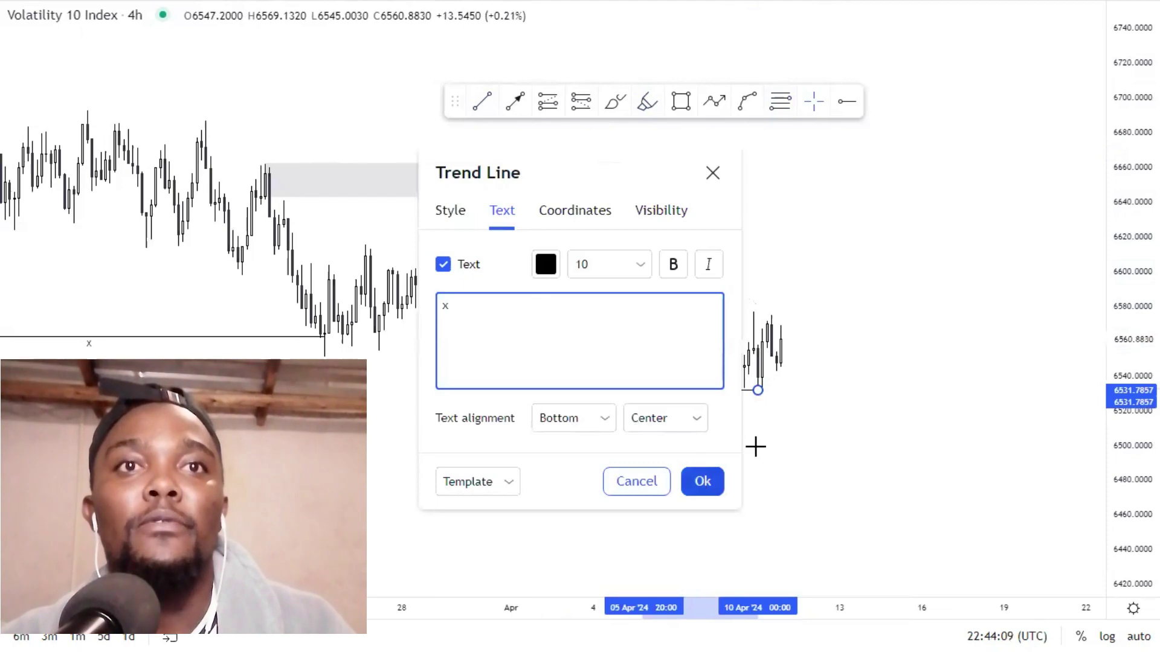
Step: Draw a Fibonacci retracement from the 3 Apr '24 high at about 6658.8 to about 6531.6 on 12 Apr '24
{"action": "scroll", "coordinate": [595, 182], "scroll_direction": "up", "scroll_amount": 1}
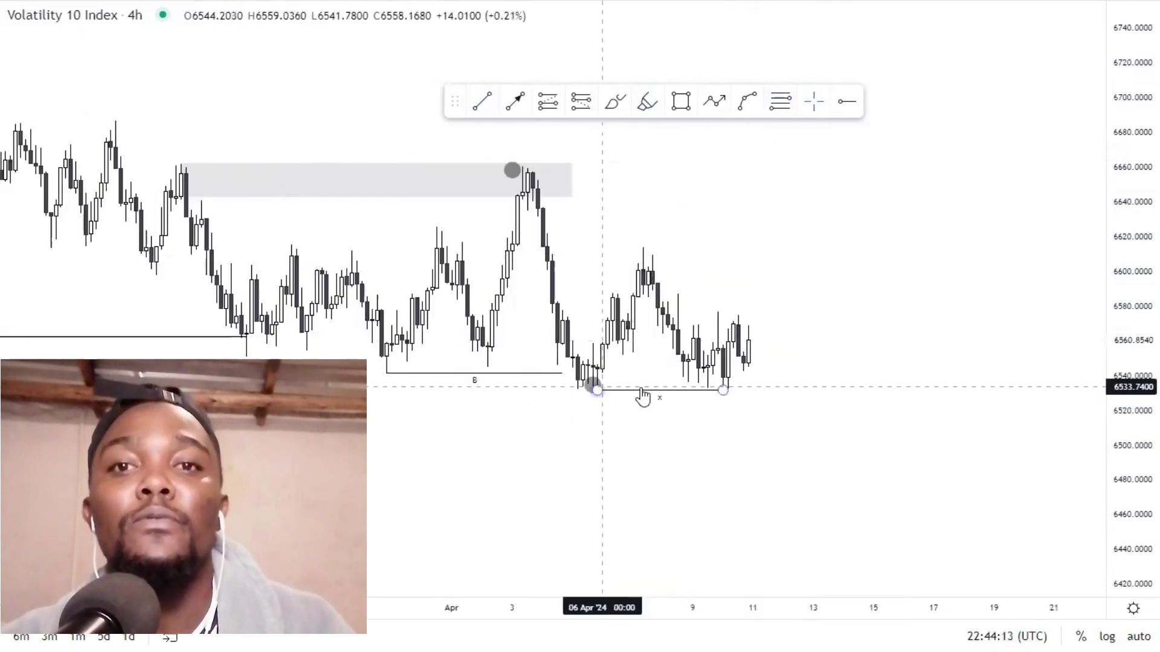
{"action": "left_click_drag", "start_coordinate": [1121, 454], "coordinate": [1121, 445]}
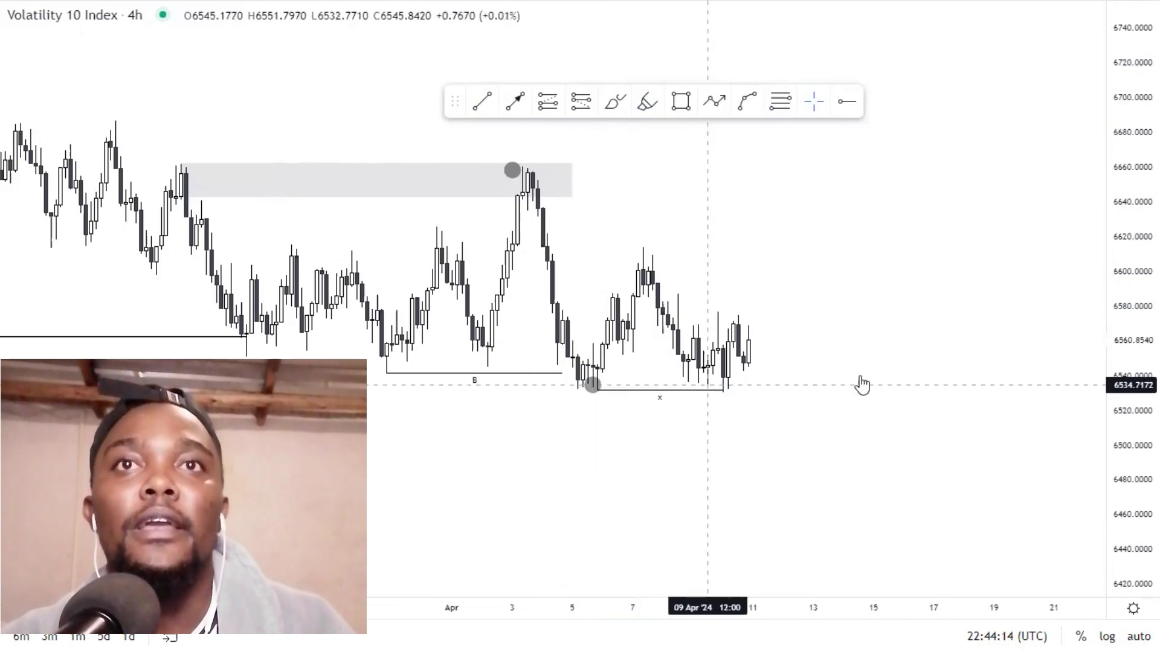
{"action": "left_click", "coordinate": [780, 103]}
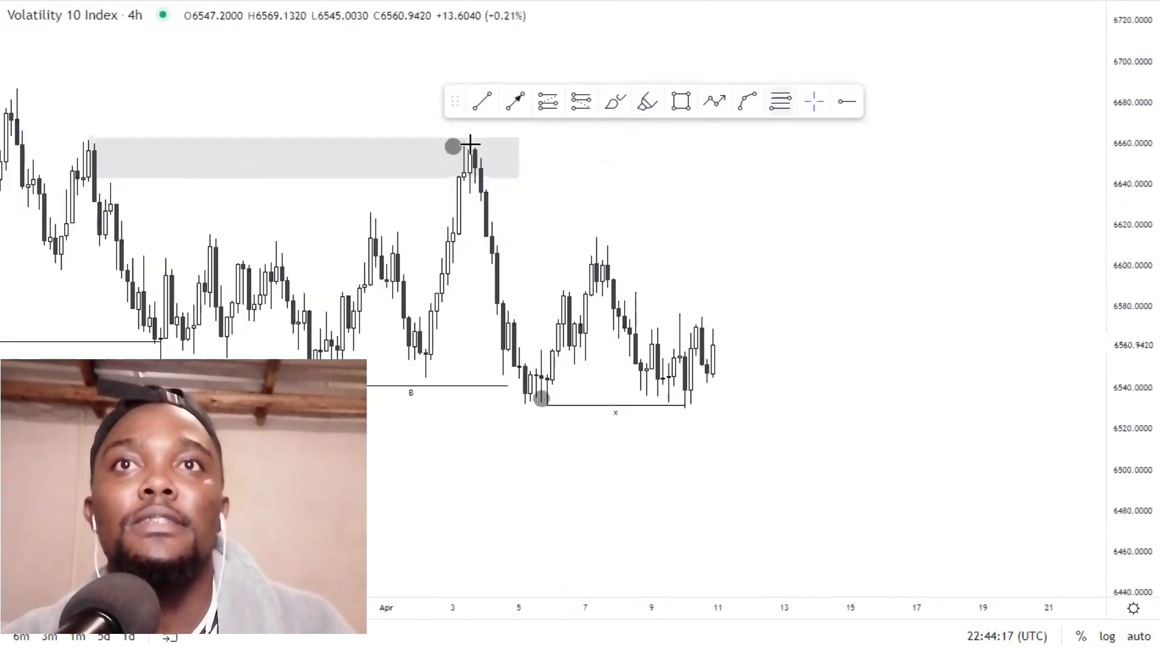
{"action": "left_click", "coordinate": [470, 145]}
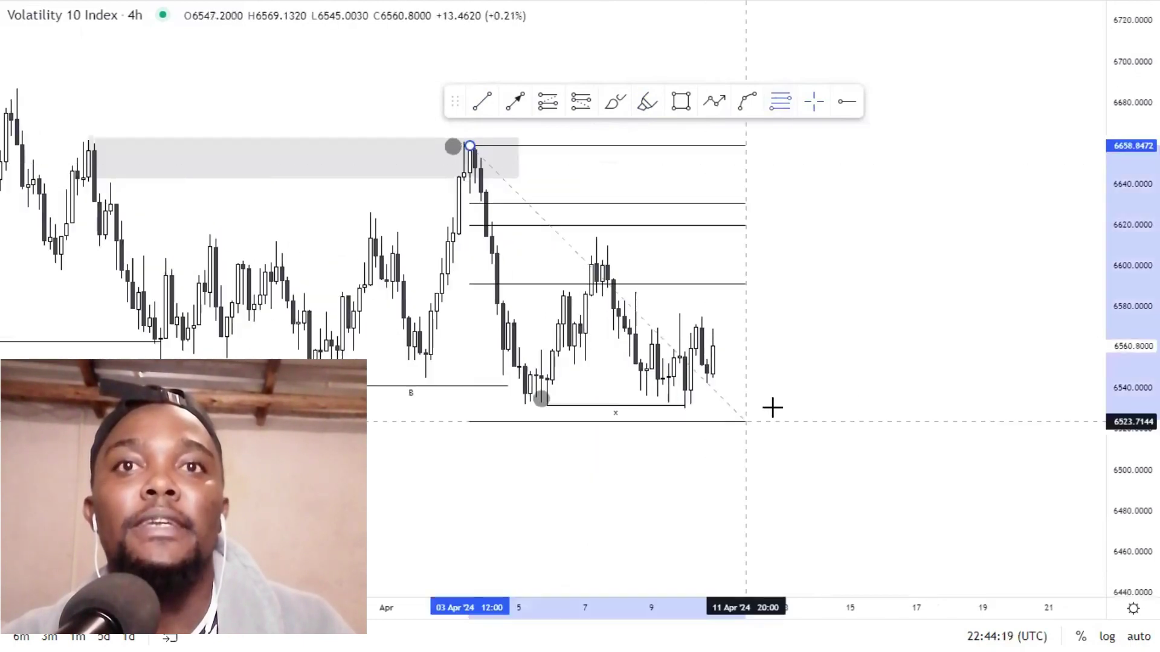
{"action": "left_click", "coordinate": [772, 405]}
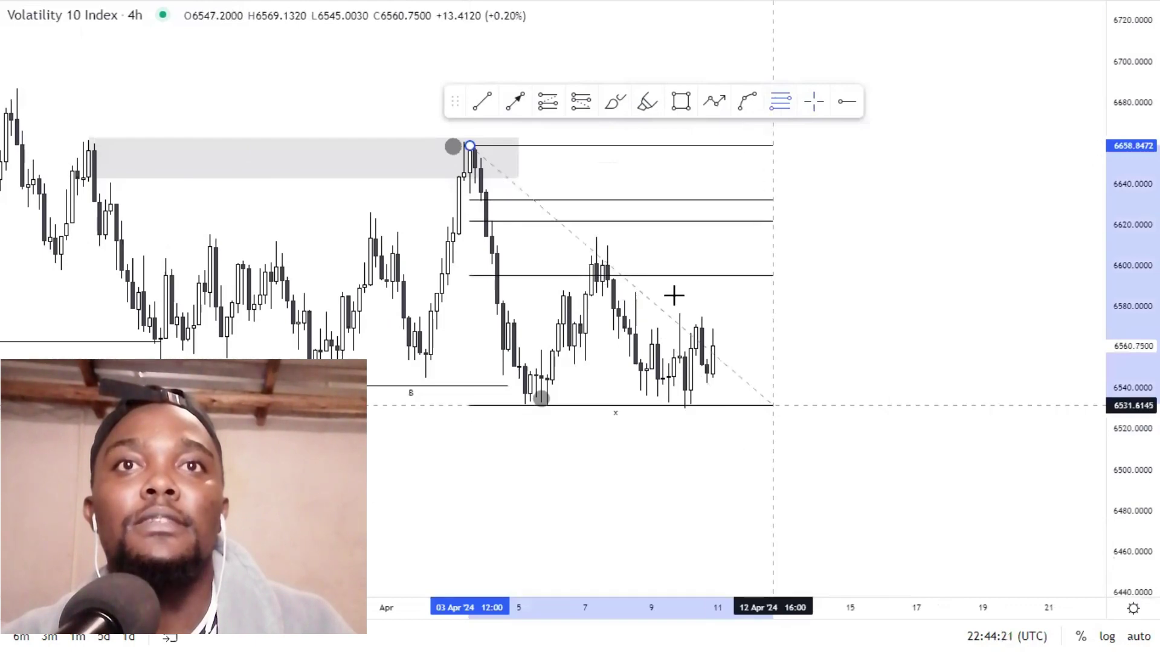
{"action": "left_click", "coordinate": [594, 252]}
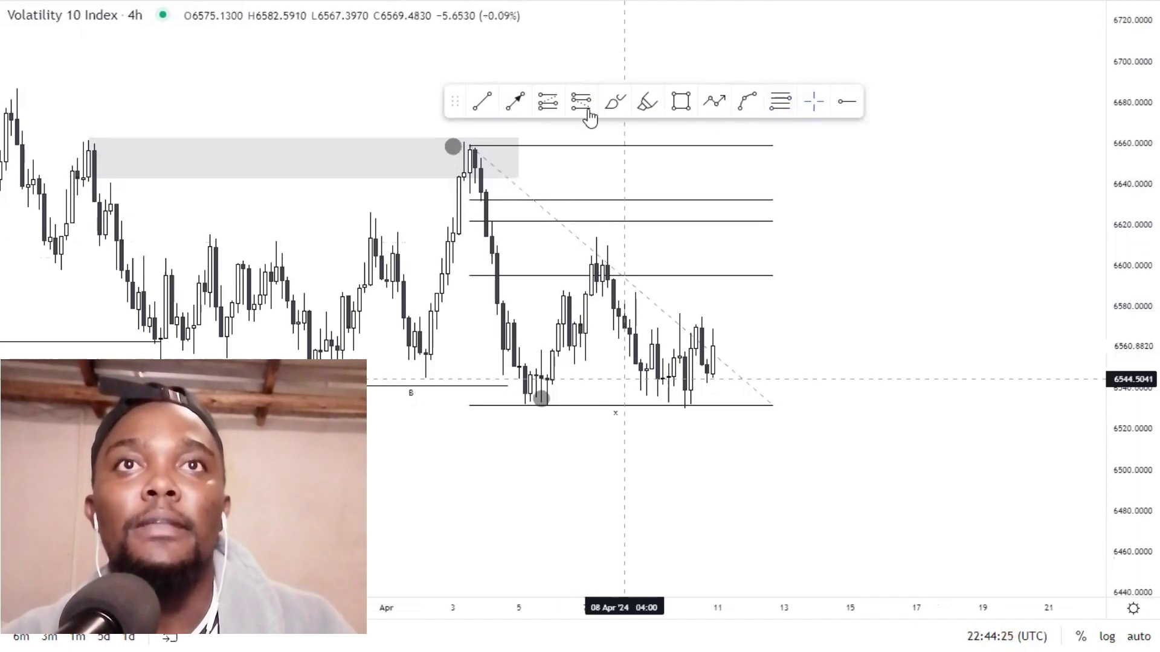
Step: Sketch brush strokes over the rally from the 5 Apr '24 low, the decline to 9 Apr, and levels near 6621 and 6601
{"action": "left_click", "coordinate": [605, 92]}
{"action": "mouse_move", "coordinate": [560, 372]}
{"action": "left_mouse_down"}
{"action": "mouse_move", "coordinate": [552, 391]}
{"action": "mouse_move", "coordinate": [541, 386]}
{"action": "mouse_move", "coordinate": [595, 285]}
{"action": "left_mouse_up"}
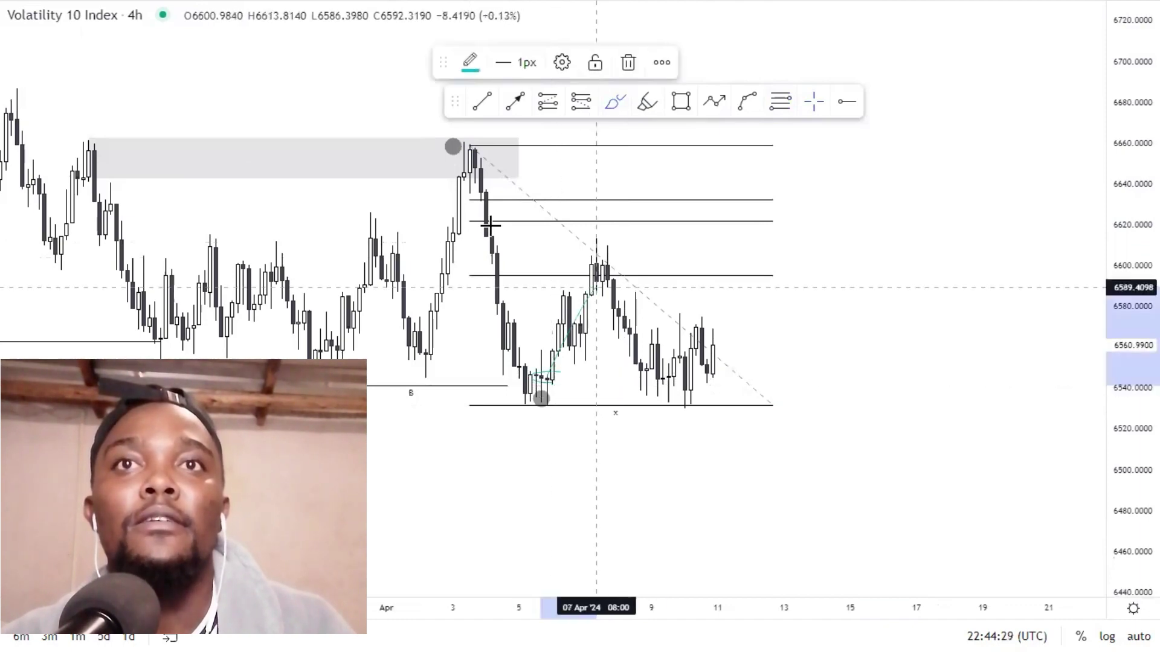
{"action": "left_click_drag", "start_coordinate": [600, 223], "coordinate": [495, 224]}
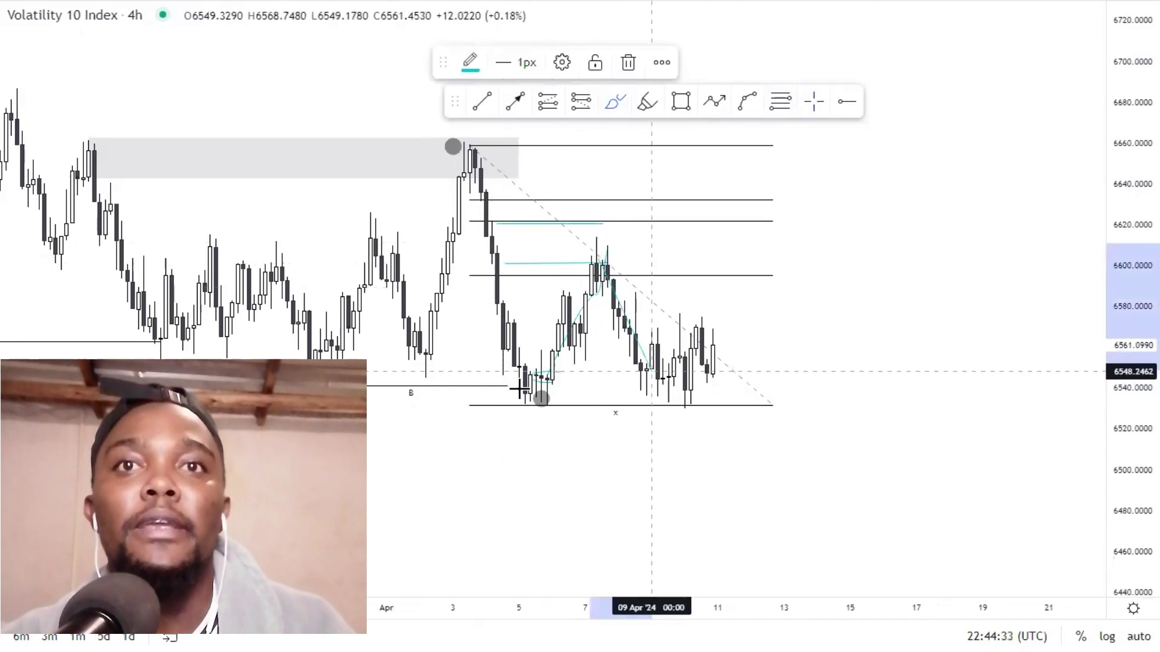
{"action": "left_click_drag", "start_coordinate": [550, 408], "coordinate": [547, 372]}
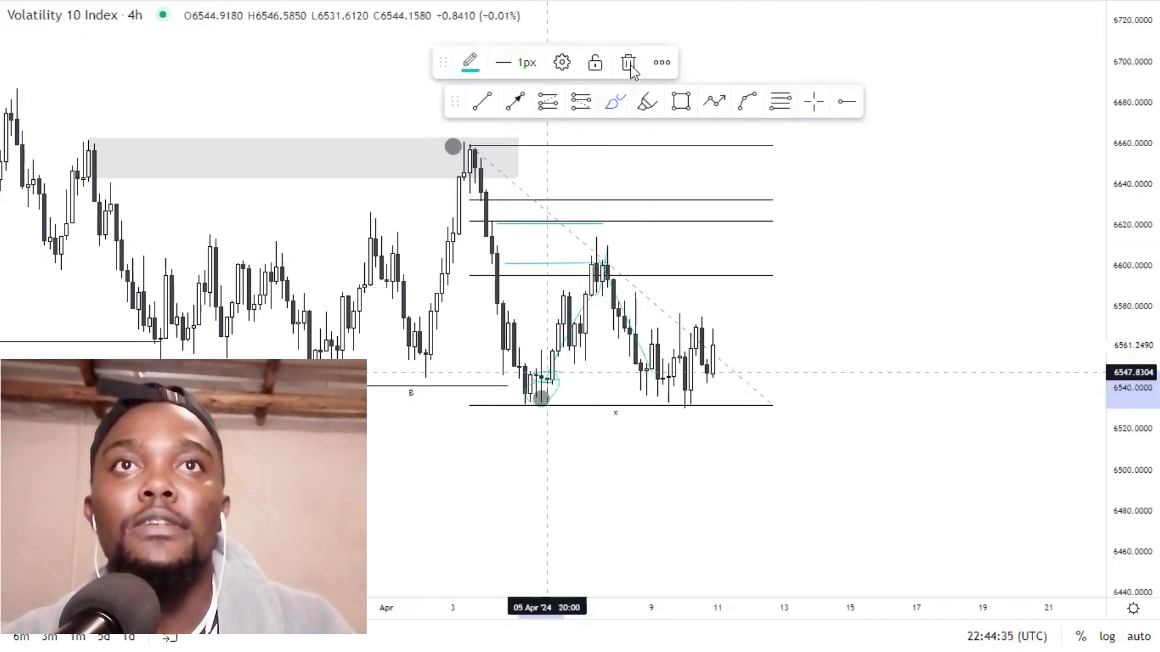
Step: Delete the brush strokes looping the 5 Apr low, tracing the rally and decline, and marking the levels near 6601 and 6621
{"action": "left_click", "coordinate": [634, 282]}
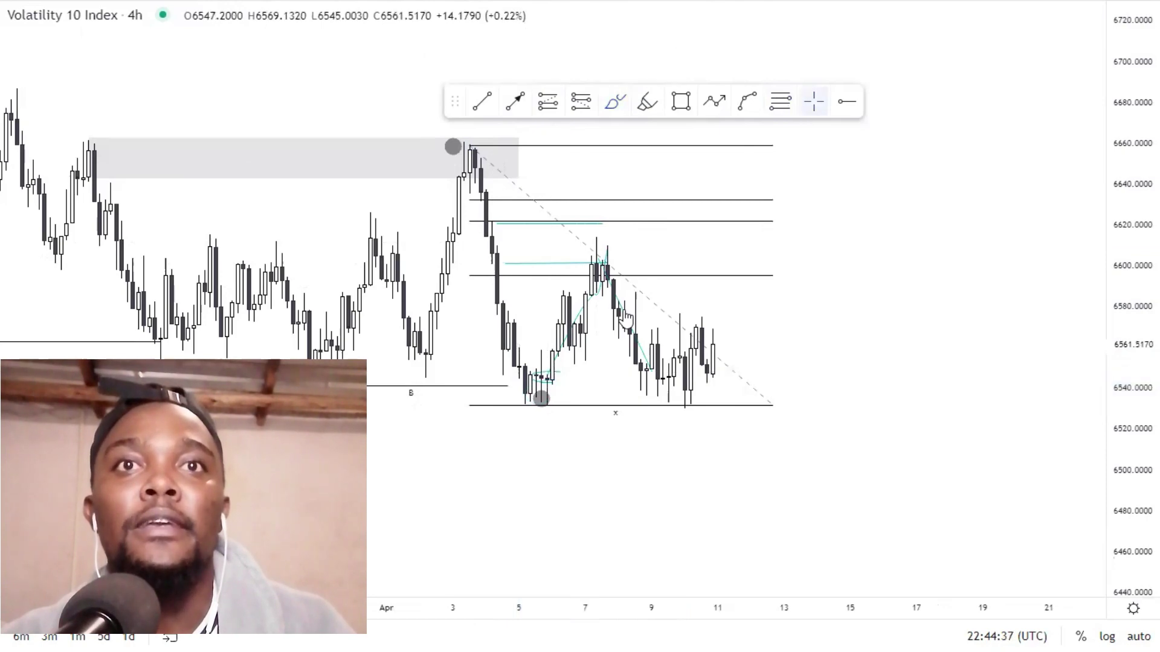
{"action": "left_click", "coordinate": [625, 317]}
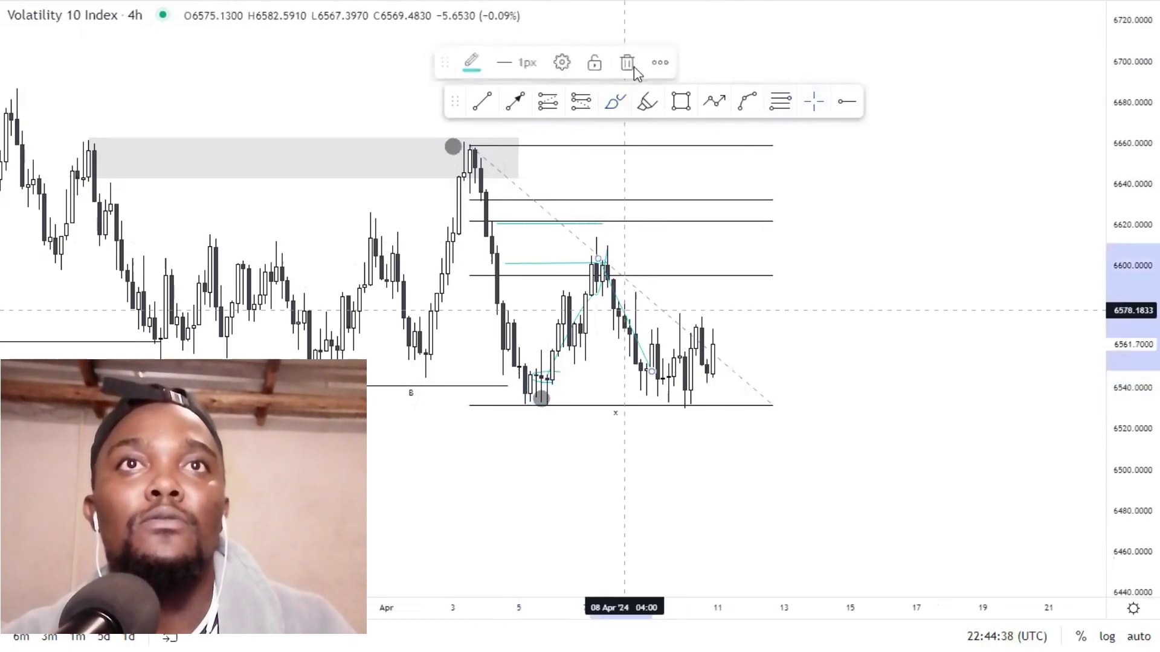
{"action": "left_click", "coordinate": [588, 308]}
{"action": "left_click", "coordinate": [584, 304]}
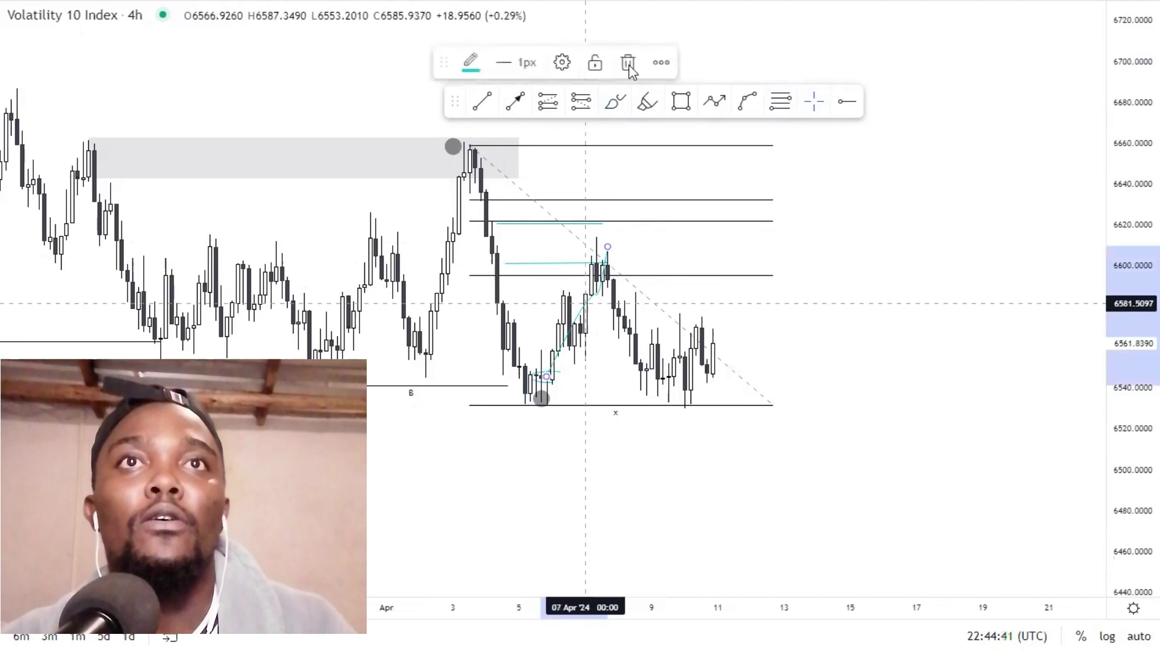
{"action": "left_click", "coordinate": [574, 263]}
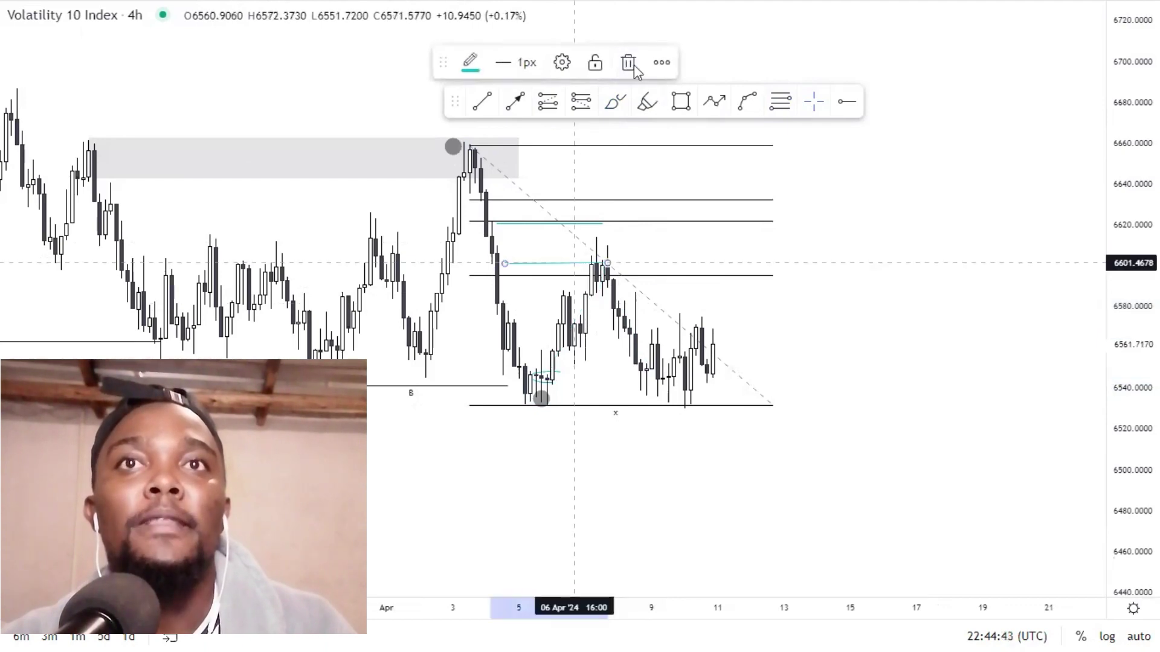
{"action": "key", "text": "Delete"}
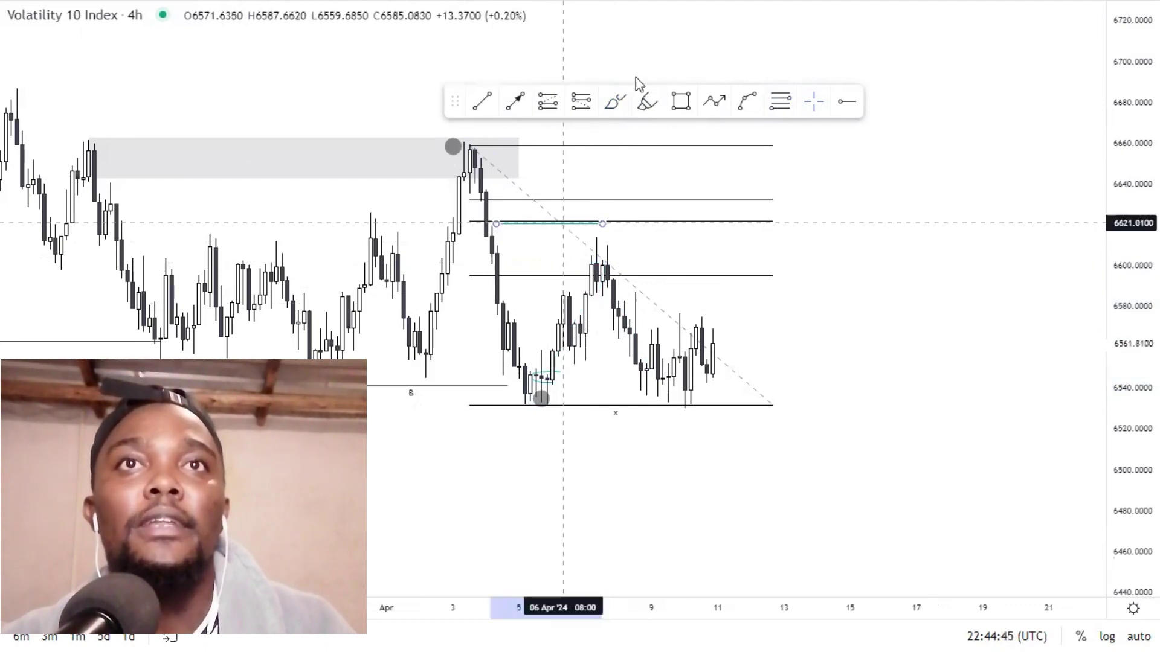
{"action": "key", "text": "Delete"}
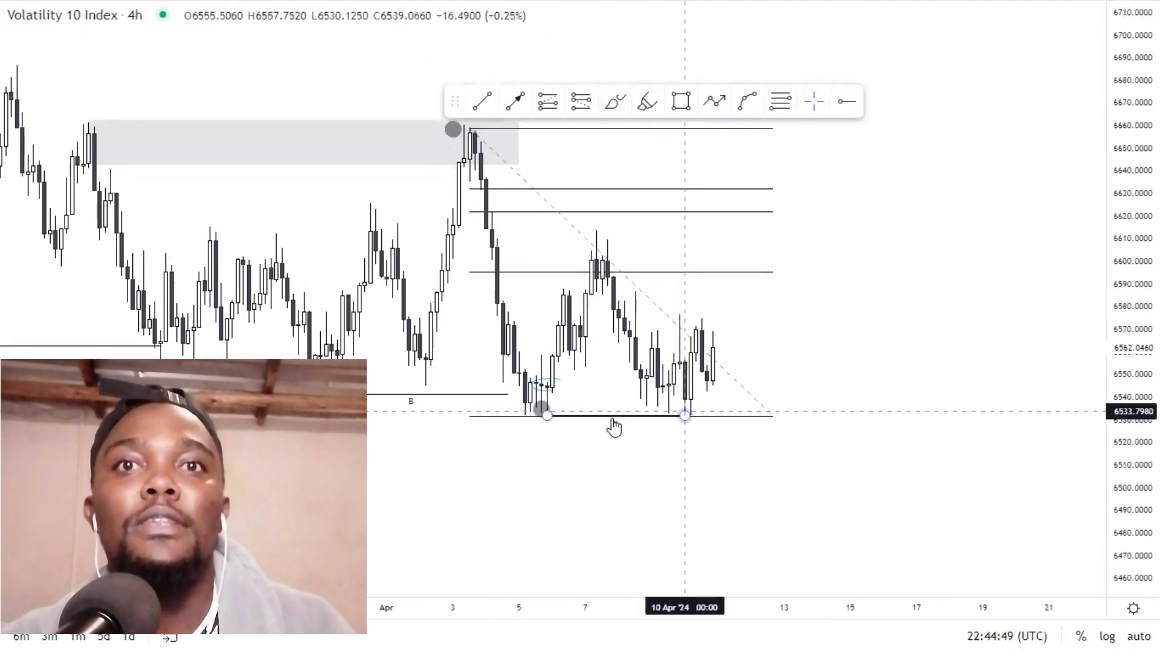
Step: Draw a zone rectangle from 3 Apr to 12 Apr '24 spanning about 6622 to 6631, and delete the Fibonacci retracement
{"action": "left_click", "coordinate": [585, 416]}
{"action": "left_click", "coordinate": [681, 101]}
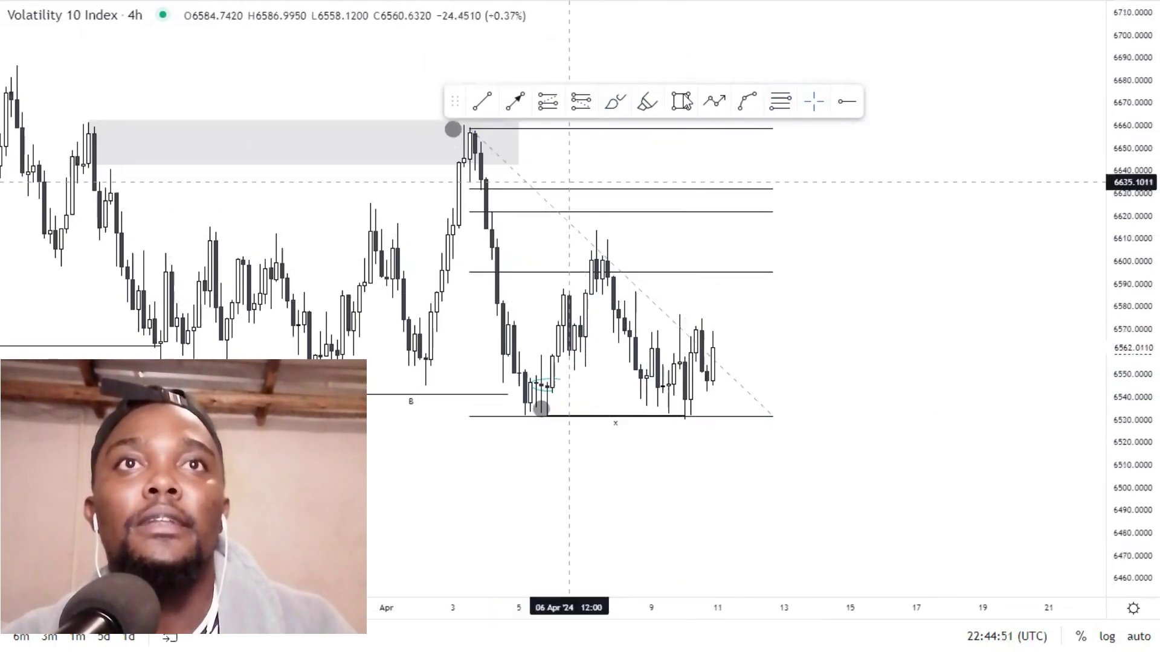
{"action": "left_click", "coordinate": [485, 189]}
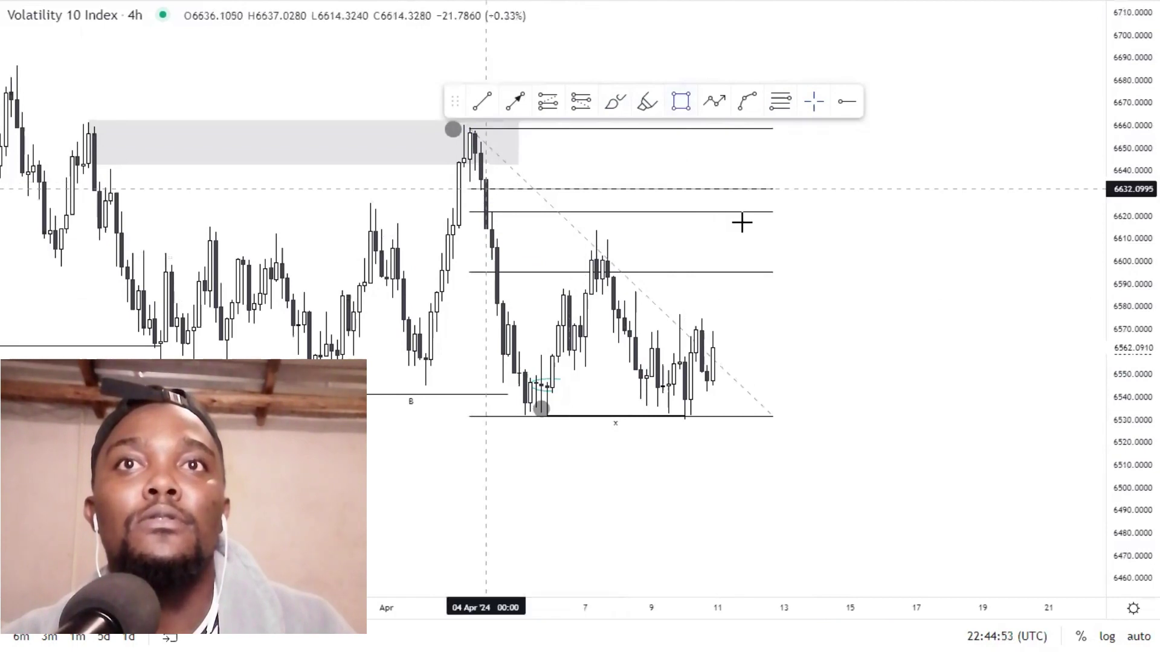
{"action": "left_click", "coordinate": [757, 217]}
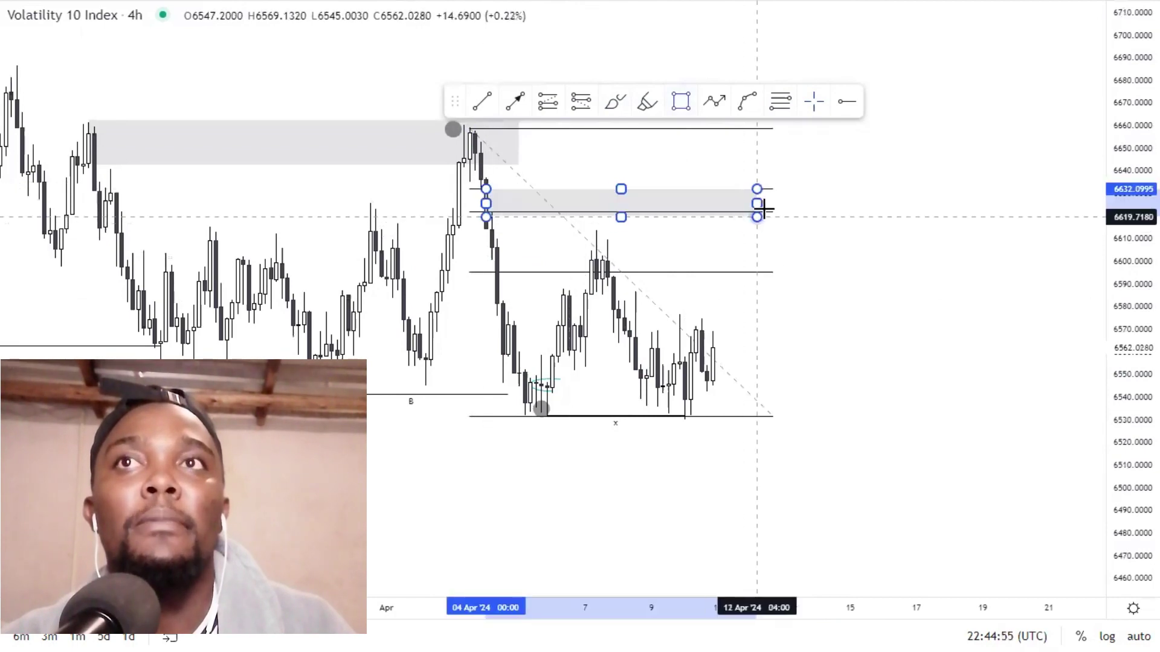
{"action": "left_click", "coordinate": [767, 212]}
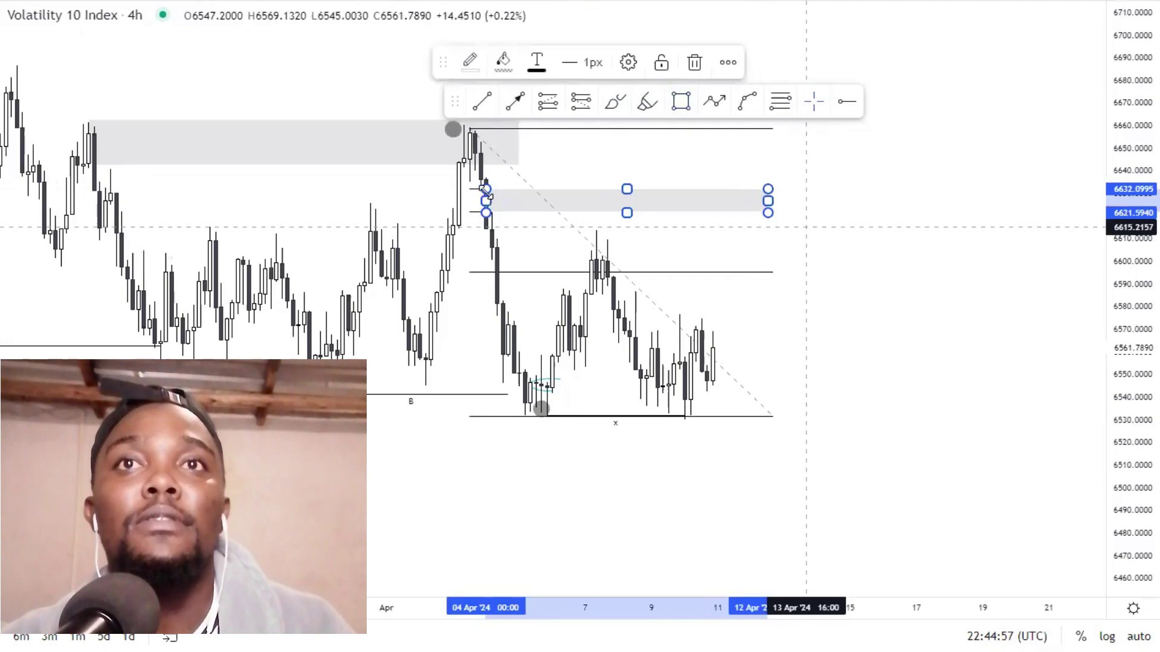
{"action": "left_click", "coordinate": [805, 227]}
{"action": "left_click_drag", "start_coordinate": [486, 191], "coordinate": [481, 191]}
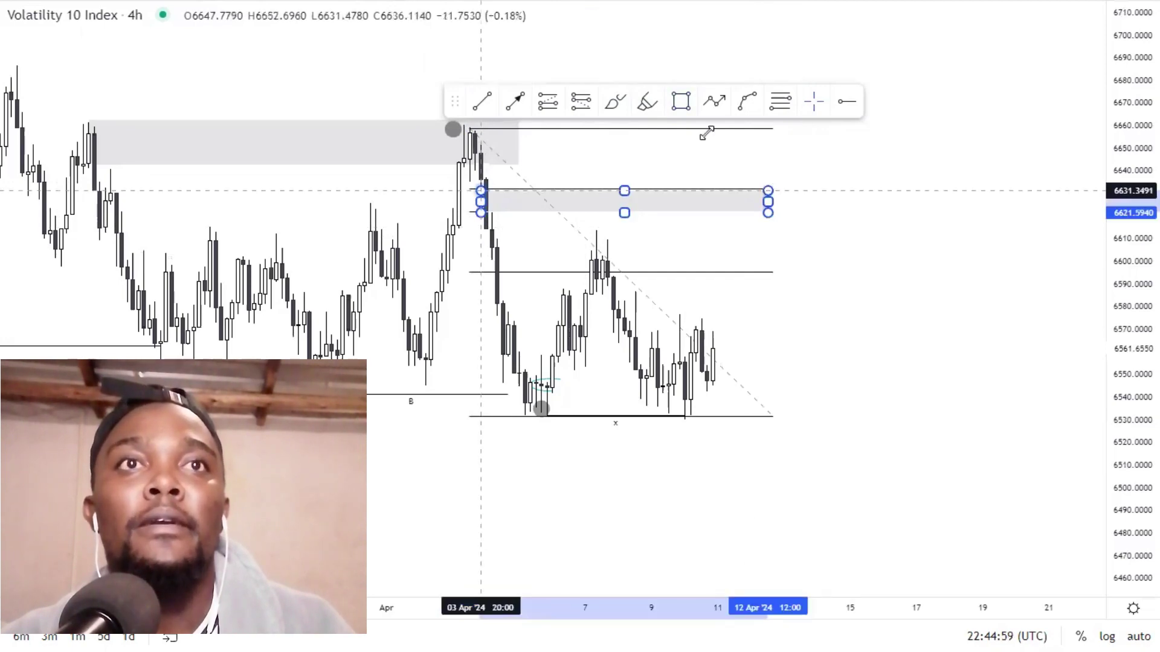
{"action": "left_click", "coordinate": [662, 136]}
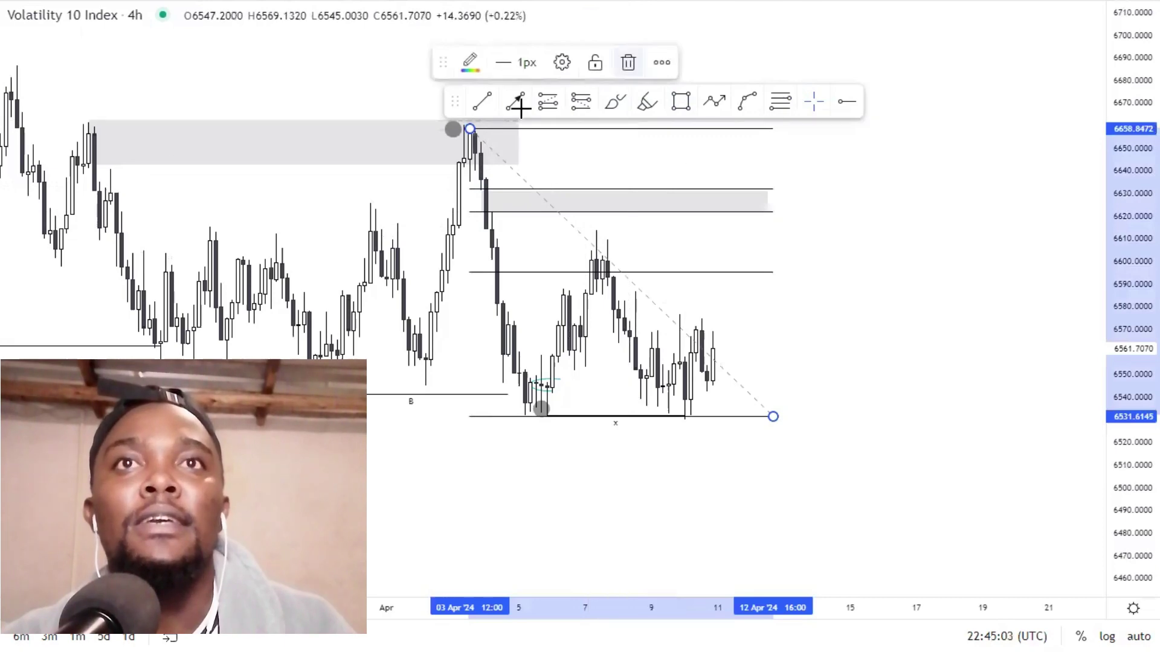
{"action": "key", "text": "Delete"}
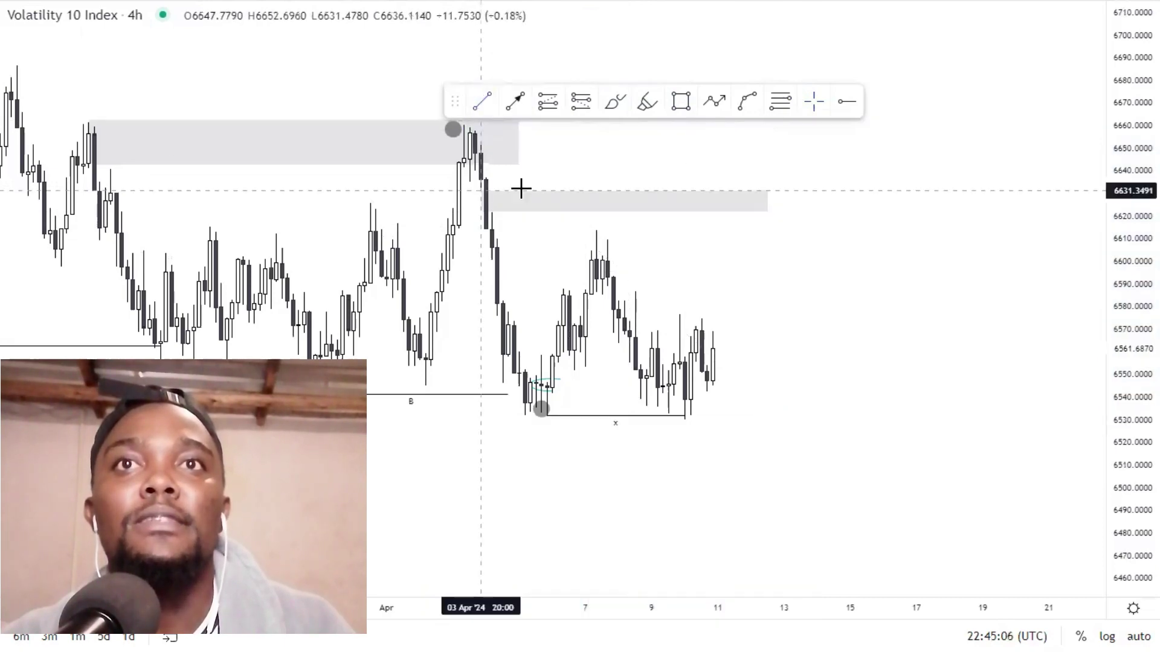
Step: Draw short horizontal lines at the zone's edges, at about 6631 from 3 Apr '24 and about 6622 from 4 Apr '24
{"action": "left_click", "coordinate": [481, 191]}
{"action": "left_click", "coordinate": [483, 105]}
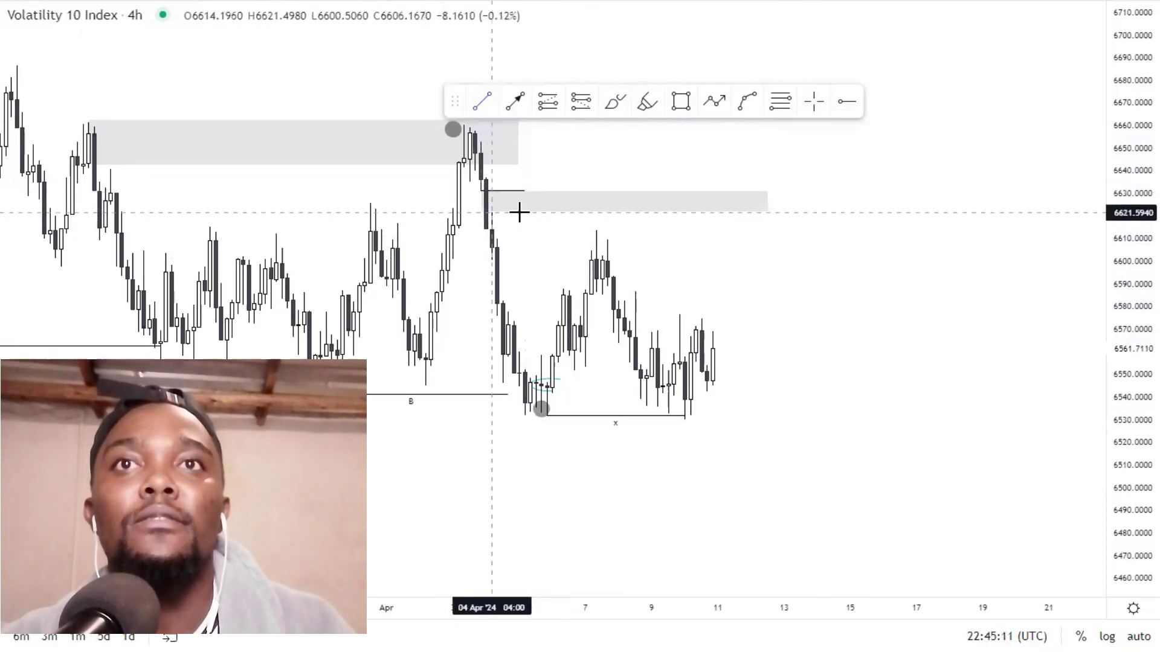
{"action": "left_click", "coordinate": [486, 193]}
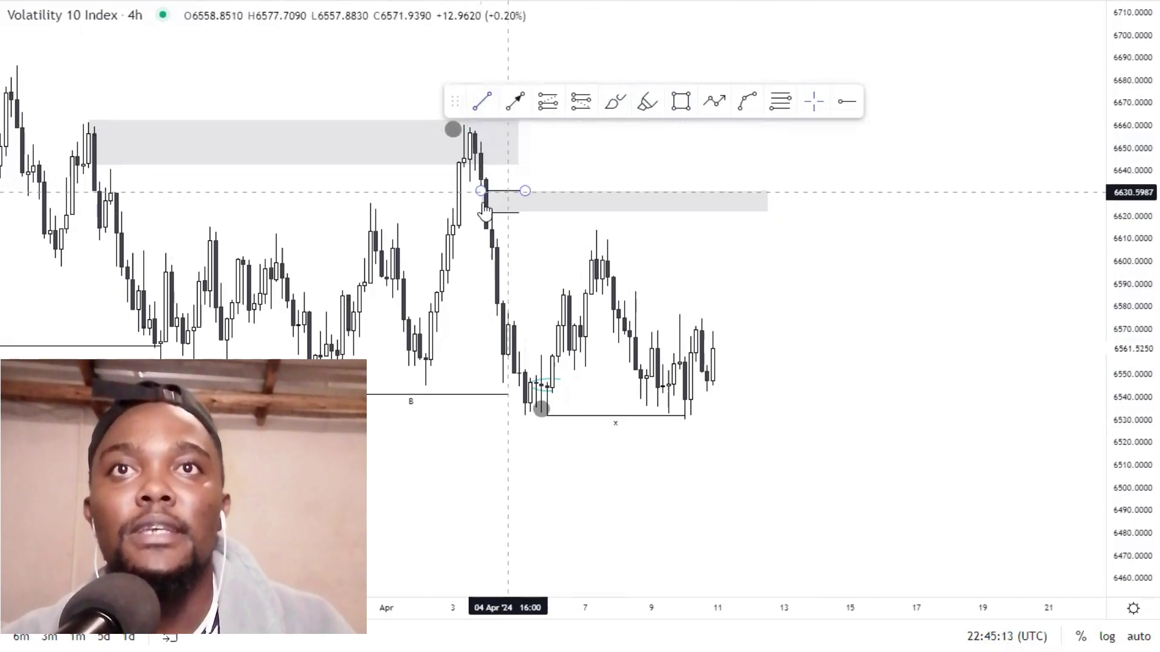
{"action": "left_click", "coordinate": [800, 236]}
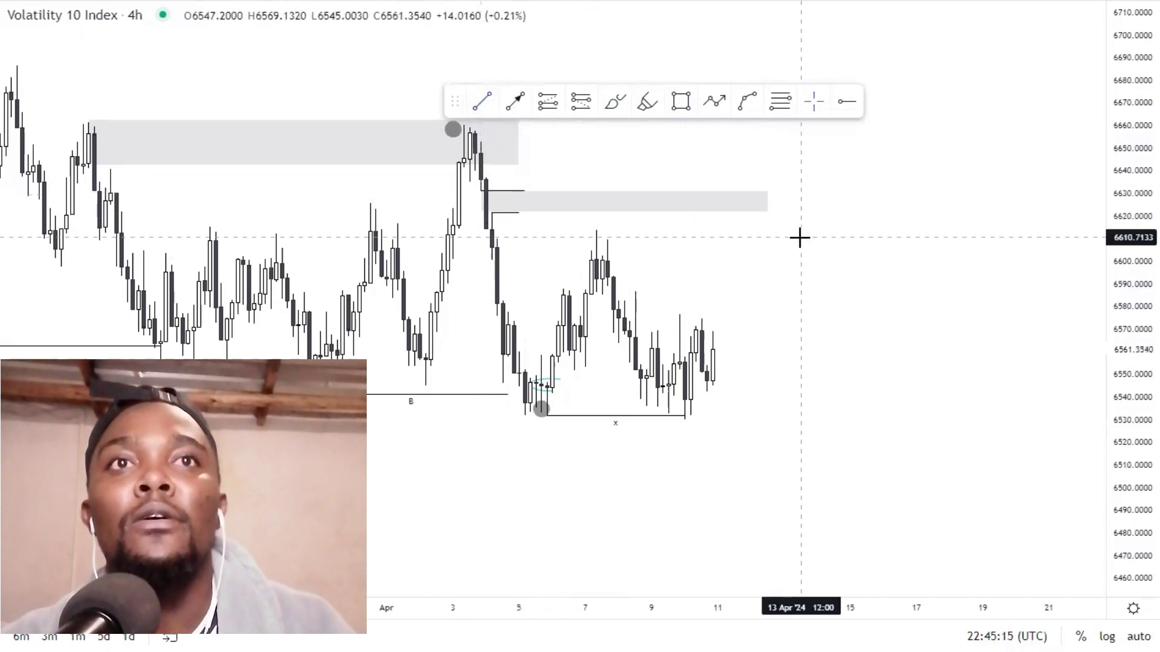
{"action": "scroll", "coordinate": [800, 238], "scroll_direction": "down", "scroll_amount": 1}
{"action": "left_click_drag", "start_coordinate": [1113, 227], "coordinate": [1113, 281]}
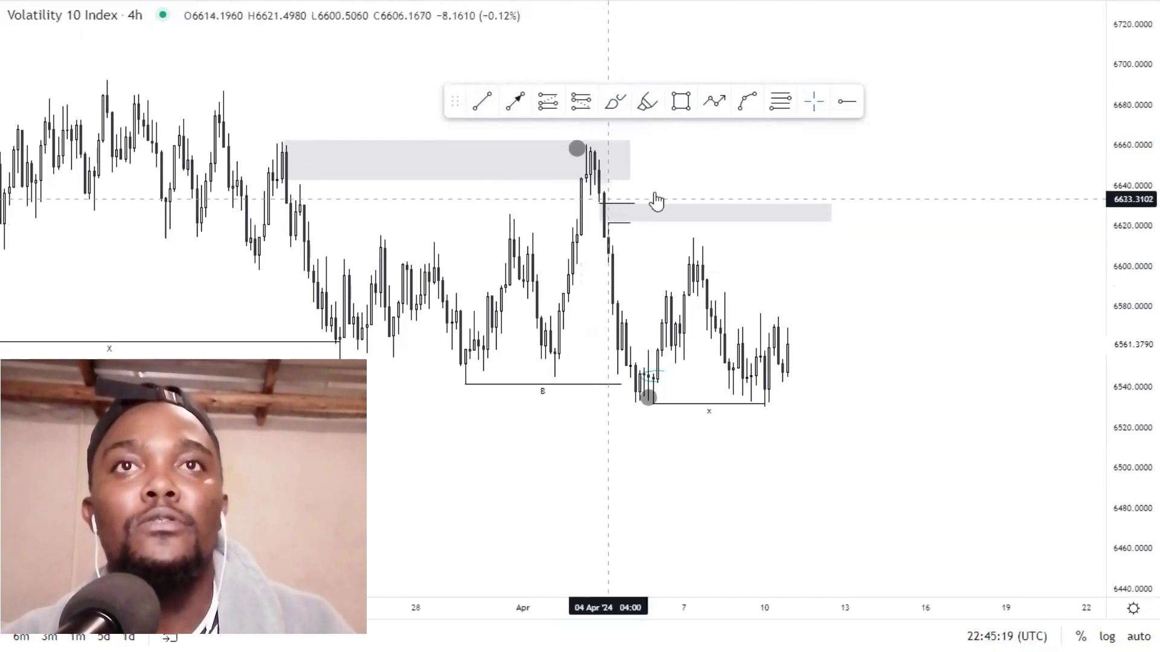
Step: Draw a zone rectangle over the early-April high from 3 Apr to 12 Apr '24, spanning about 6640 to 6658
{"action": "left_click", "coordinate": [592, 148]}
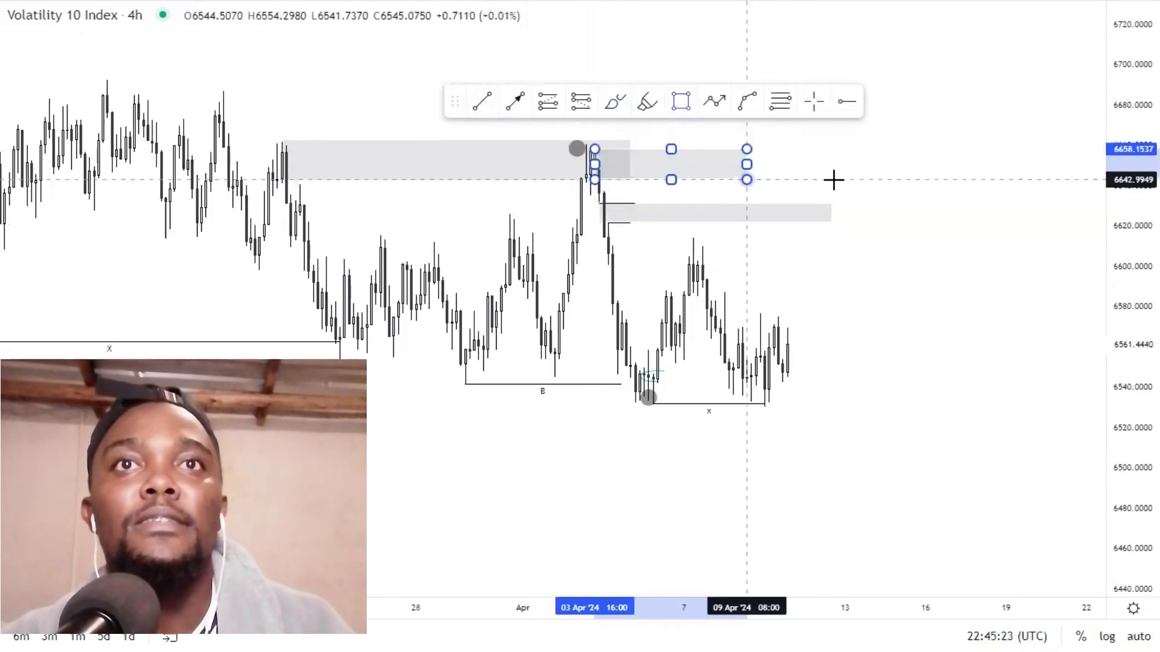
{"action": "left_click", "coordinate": [832, 181]}
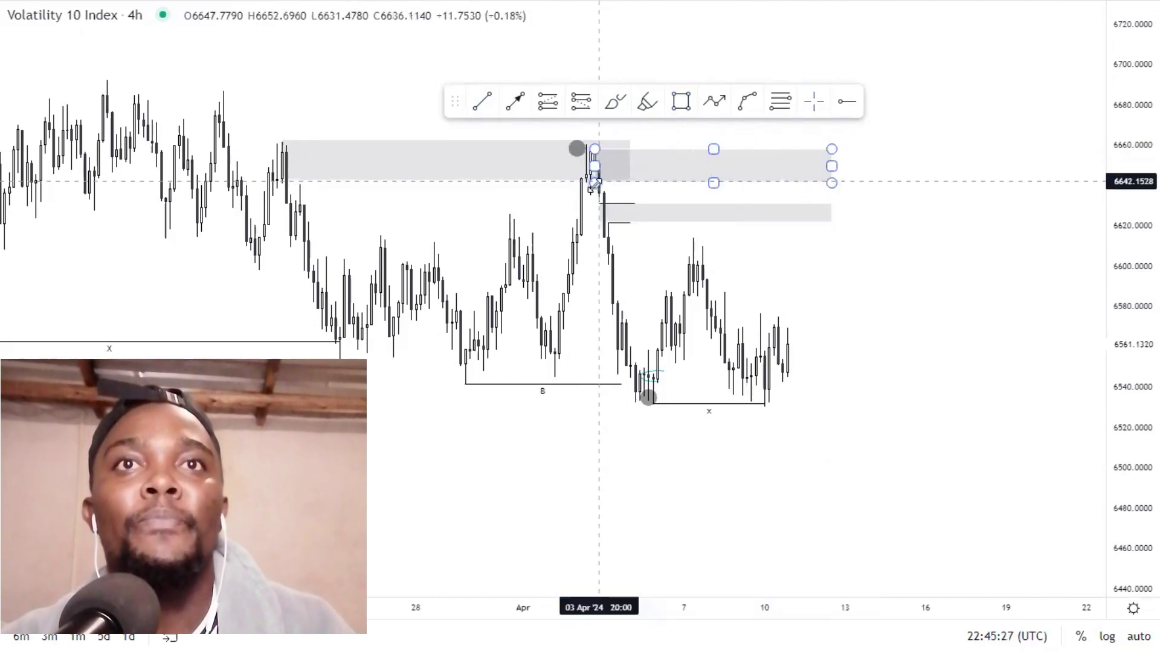
{"action": "left_click_drag", "start_coordinate": [597, 181], "coordinate": [595, 187]}
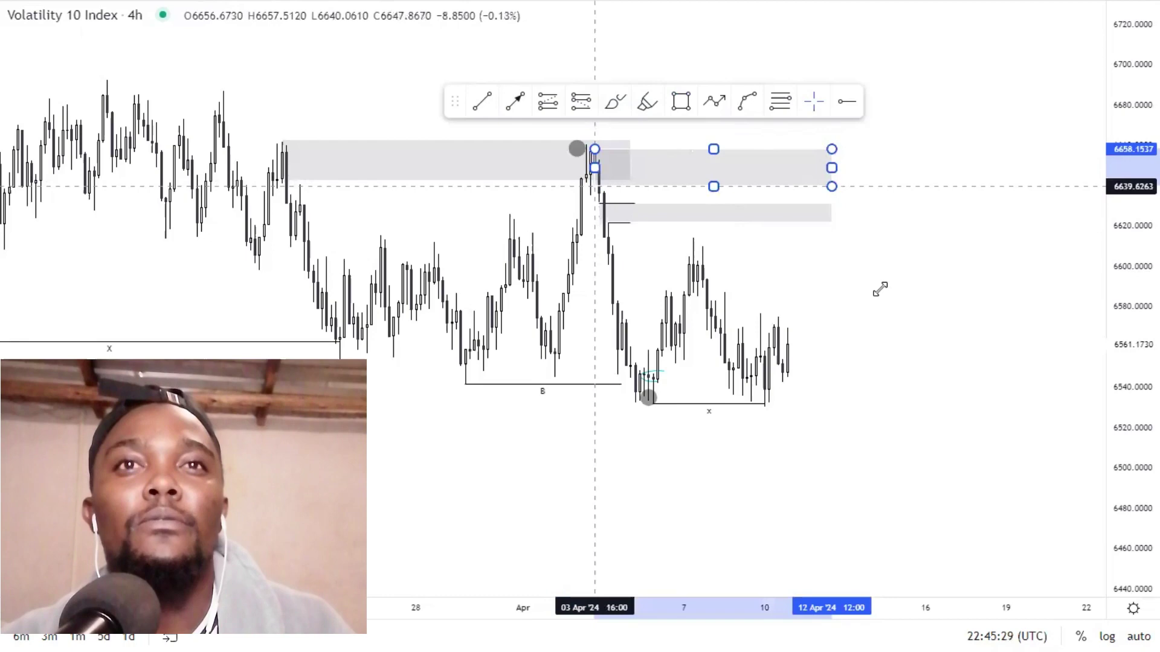
Step: Label the narrow zone rectangle between about 6622 and 6631 with the text FVG
{"action": "left_click", "coordinate": [738, 213]}
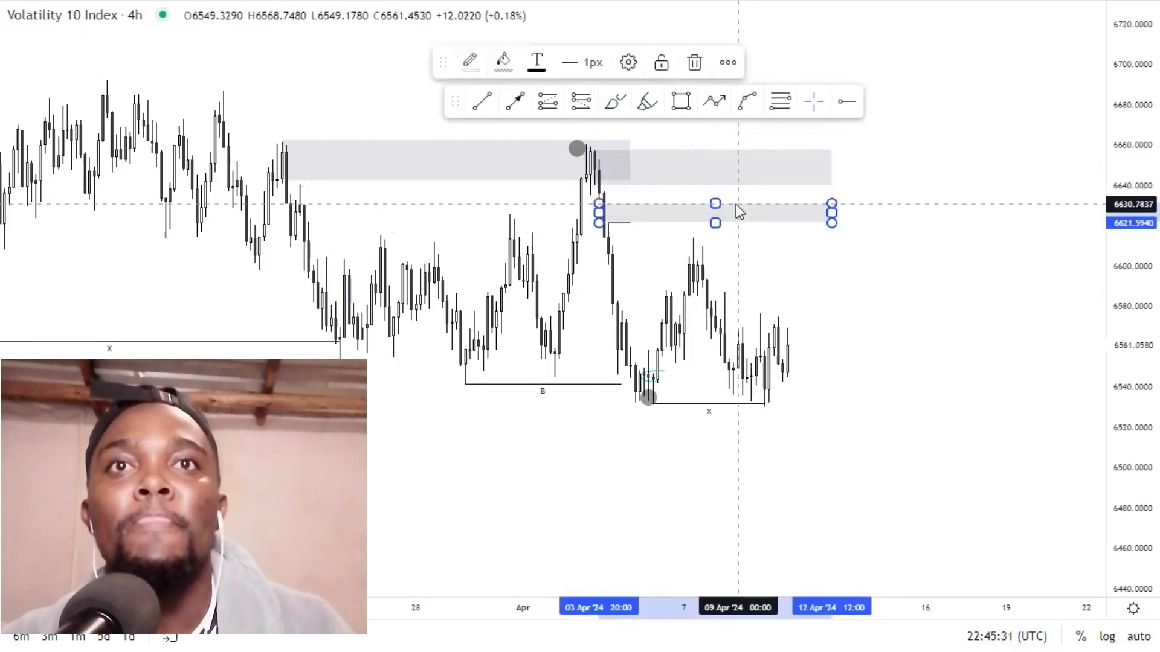
{"action": "double_click", "coordinate": [736, 205]}
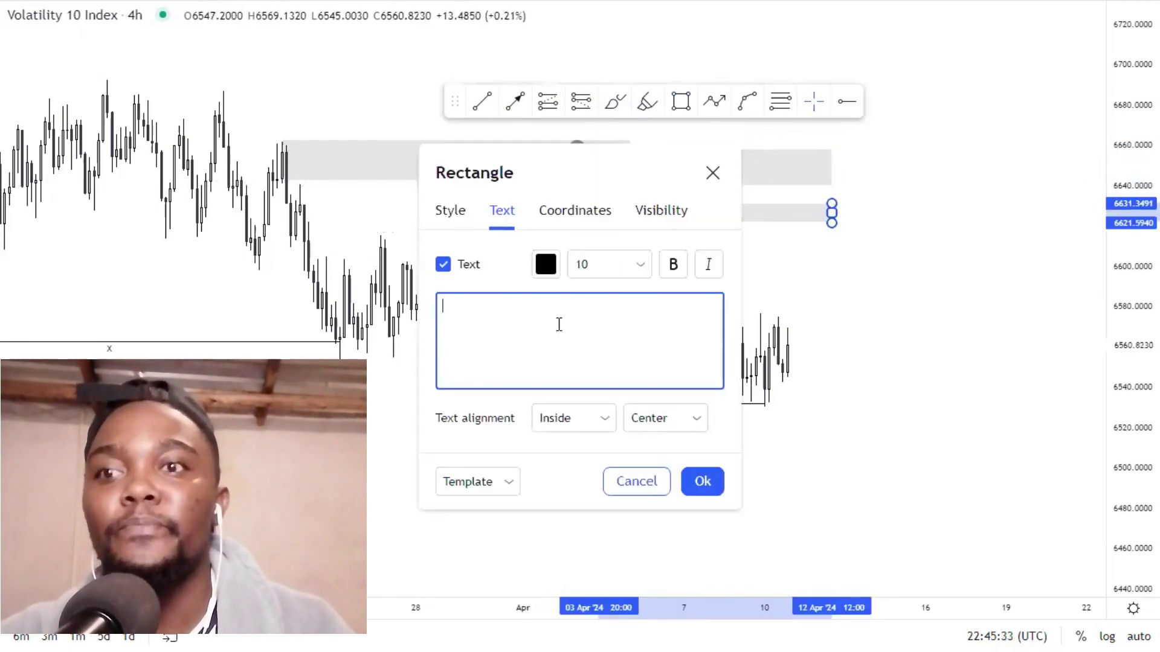
{"action": "type", "text": "FVG"}
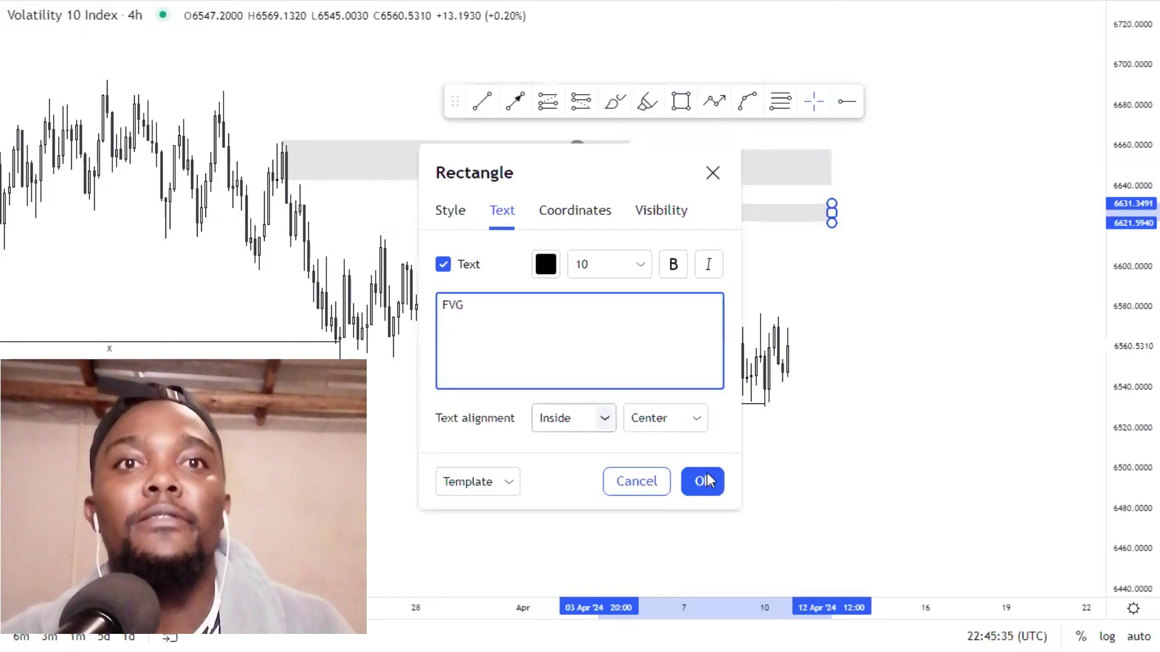
{"action": "left_click", "coordinate": [706, 480]}
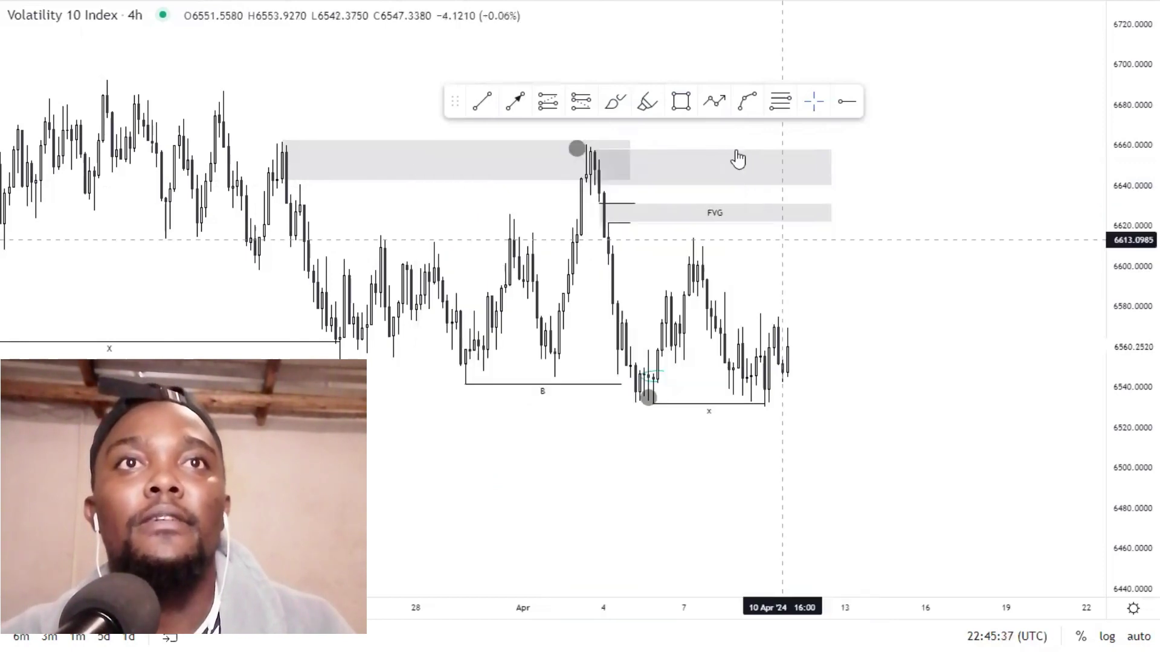
Step: Label the zone rectangle between about 6640 and 6658 with the text Supply Zone
{"action": "double_click", "coordinate": [738, 156]}
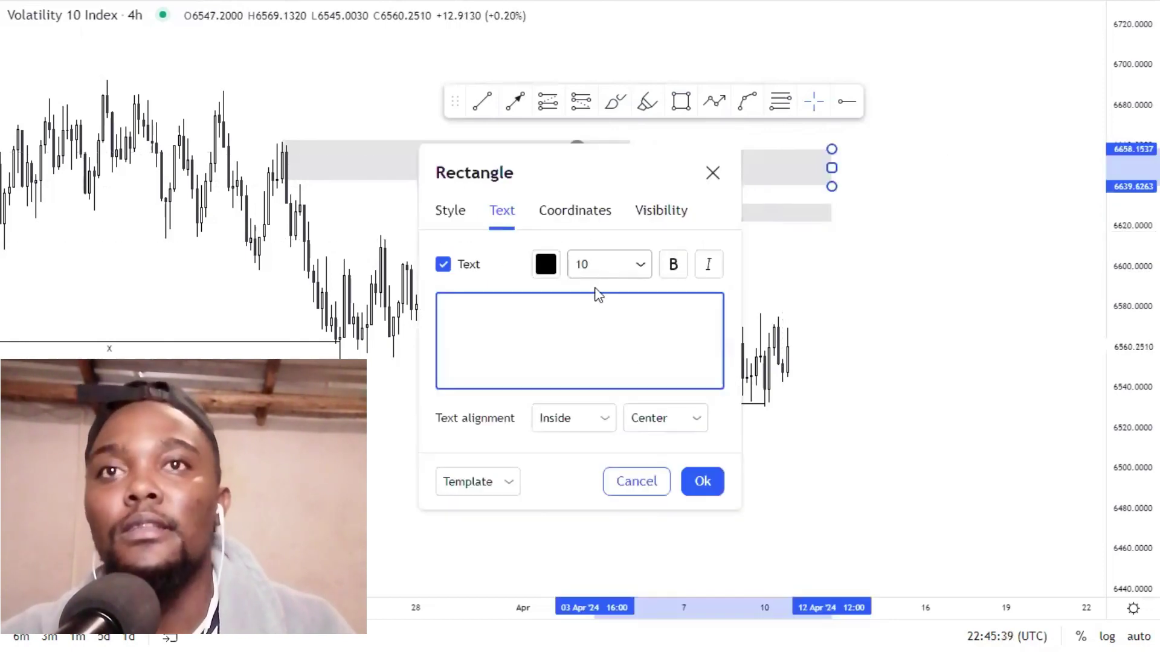
{"action": "type", "text": "Su"}
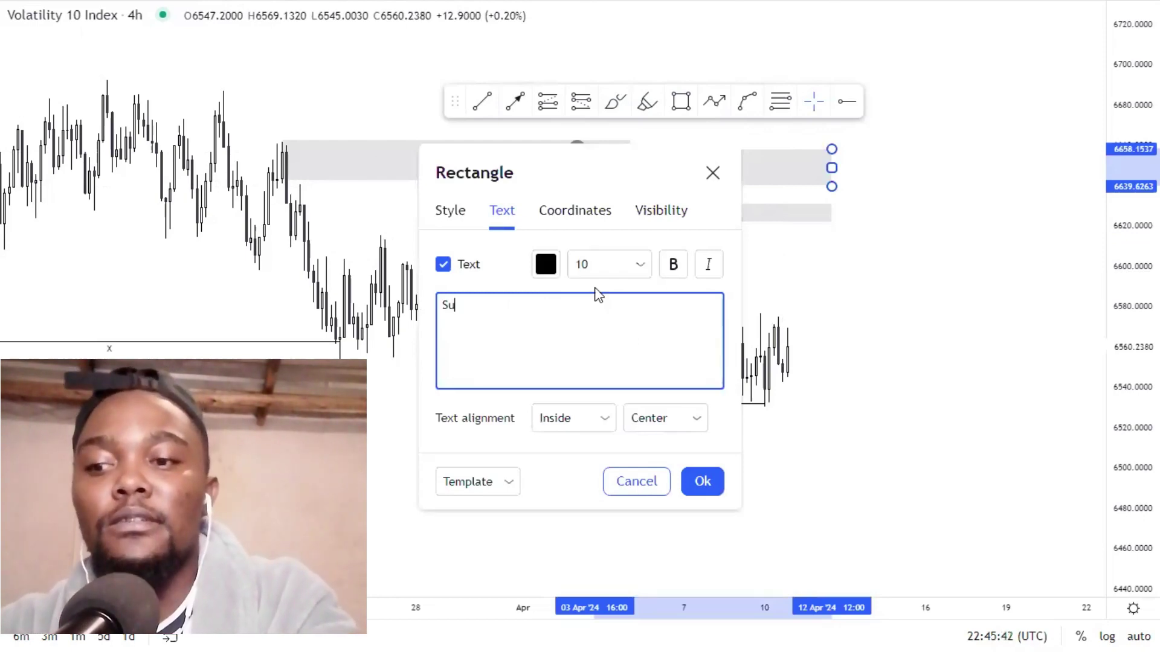
{"action": "type", "text": "pply "}
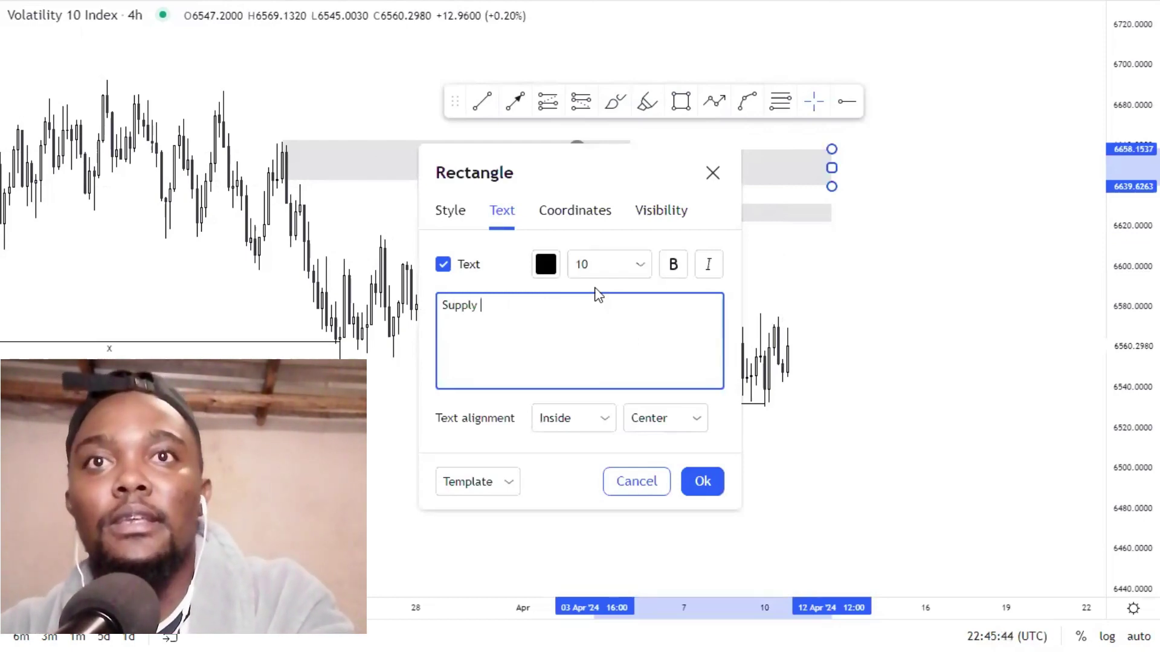
{"action": "type", "text": "Zon"}
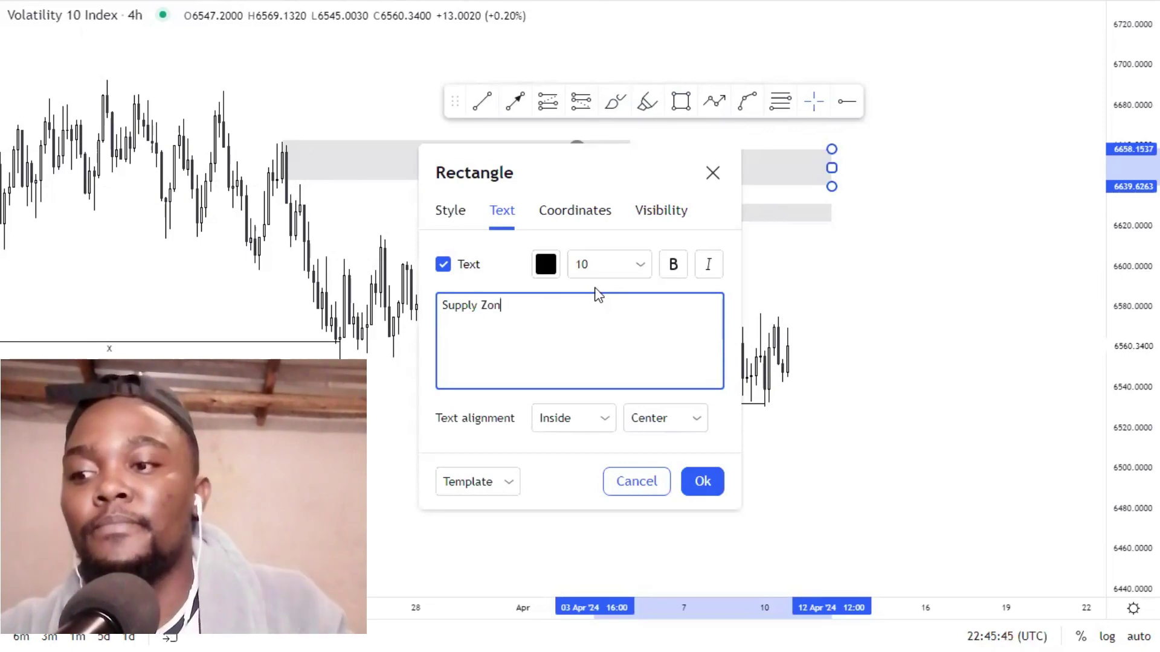
{"action": "type", "text": "e"}
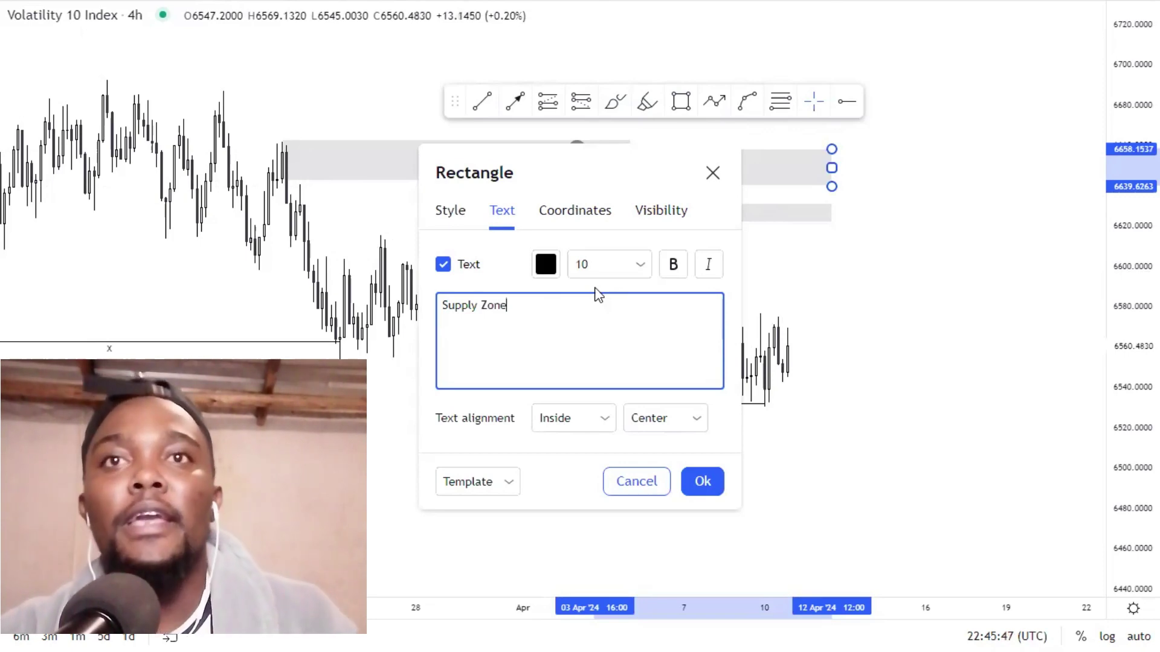
{"action": "left_click", "coordinate": [840, 442]}
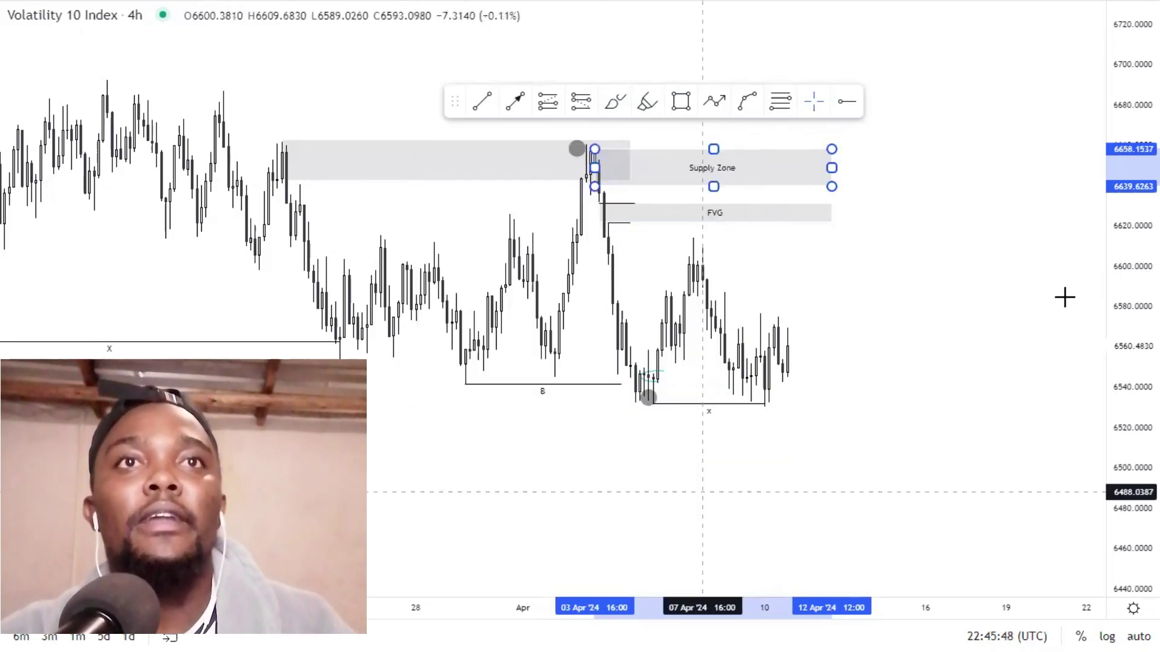
{"action": "left_click", "coordinate": [977, 344]}
Step: Move the start of the X line at about 6563 slightly later, onto the 8 Mar '24 swing low
{"action": "scroll", "coordinate": [977, 344], "scroll_direction": "down", "scroll_amount": 3}
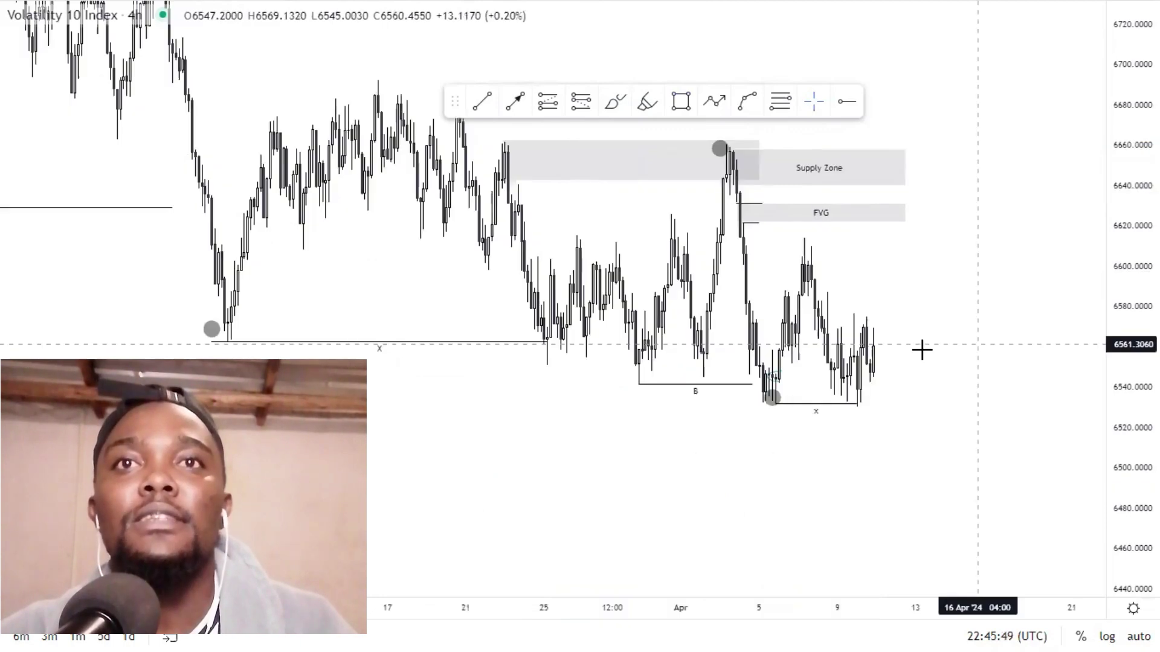
{"action": "scroll", "coordinate": [922, 349], "scroll_direction": "right", "scroll_amount": 3}
{"action": "scroll", "coordinate": [427, 324], "scroll_direction": "left", "scroll_amount": 4}
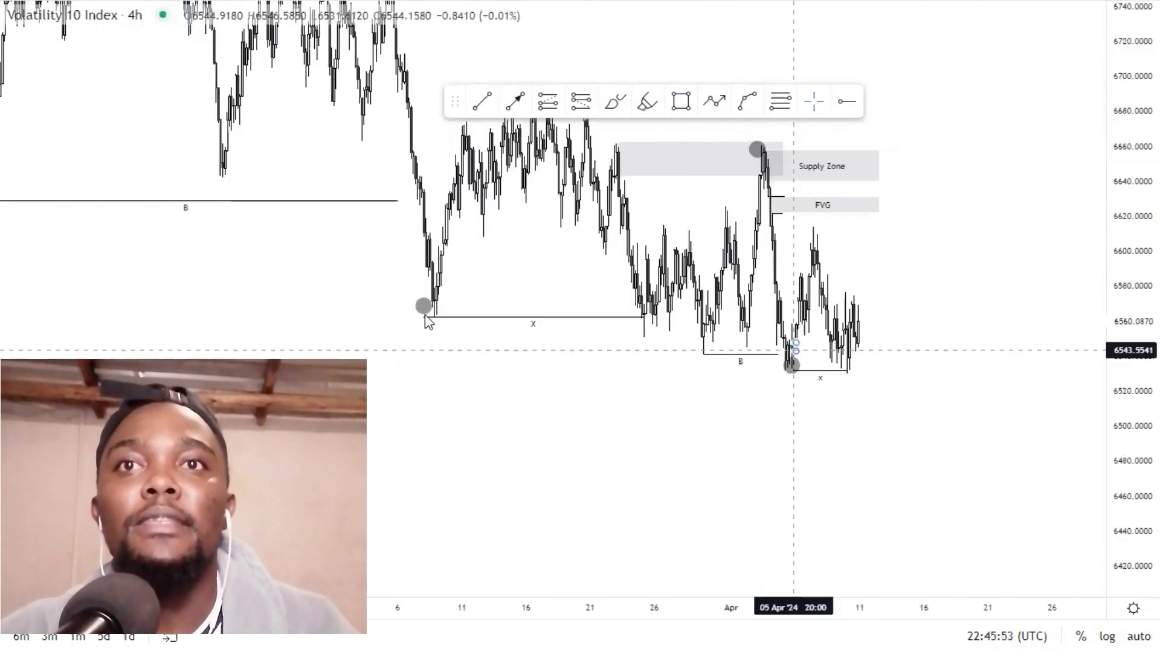
{"action": "left_click", "coordinate": [438, 319]}
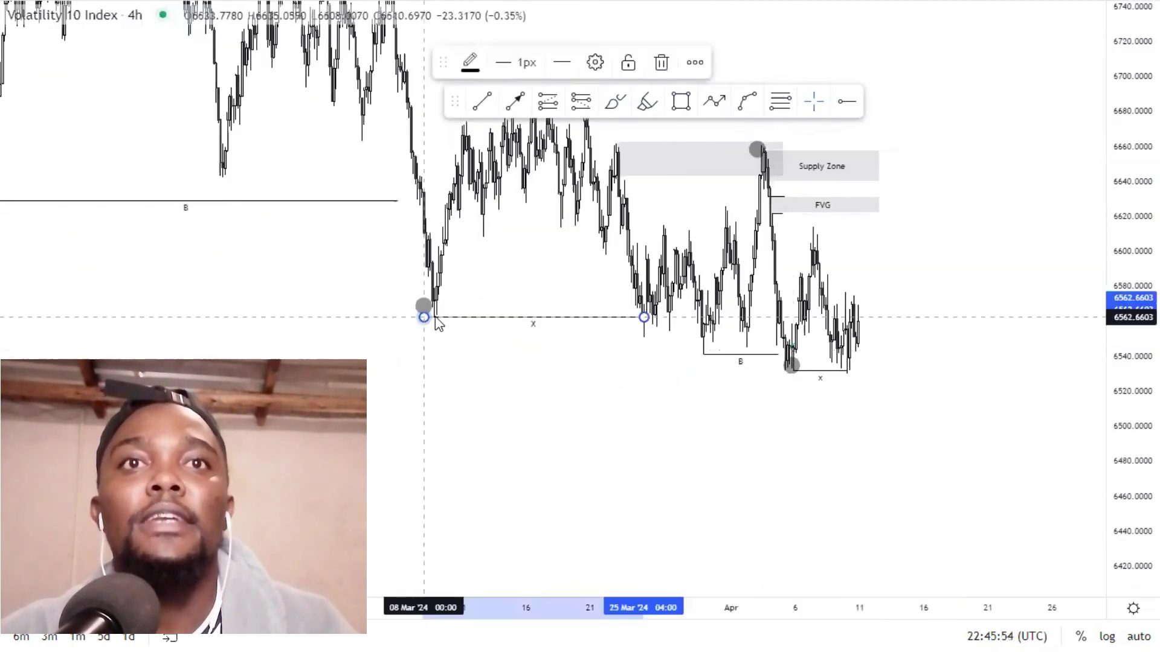
{"action": "left_click_drag", "start_coordinate": [424, 317], "coordinate": [435, 317]}
{"action": "left_click", "coordinate": [550, 366]}
Step: Draw a short horizontal trend line at about 6614 over the 7 Apr '24 high, ending on 8 Apr
{"action": "scroll", "coordinate": [1061, 344], "scroll_direction": "up", "scroll_amount": 5}
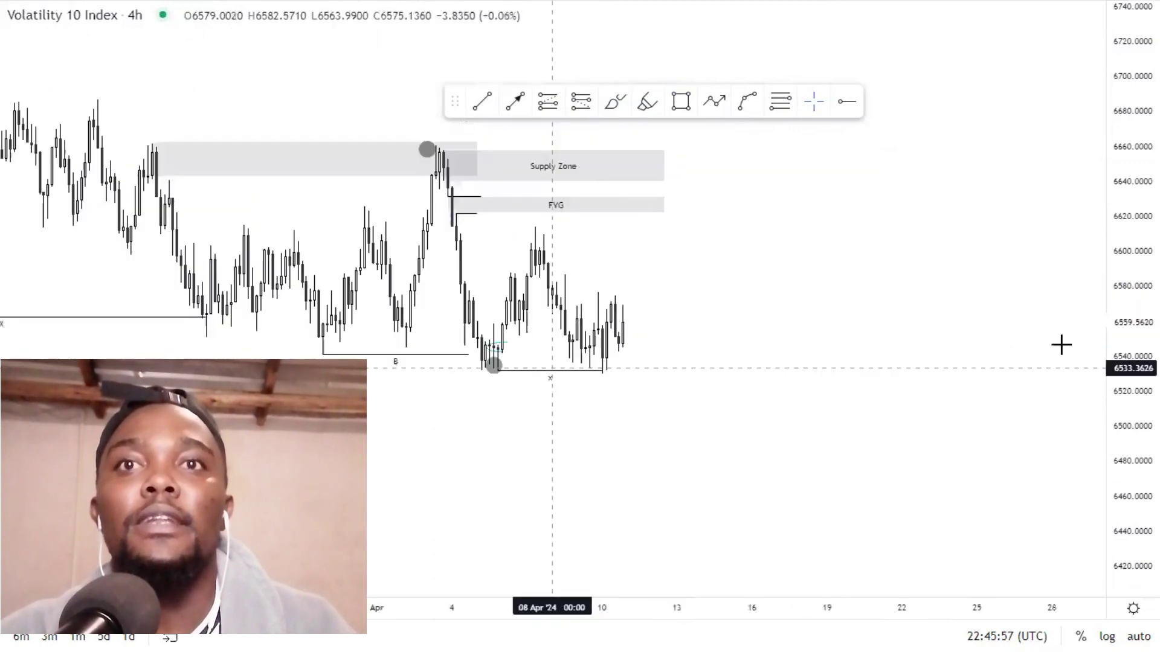
{"action": "scroll", "coordinate": [1061, 345], "scroll_direction": "right", "scroll_amount": 1}
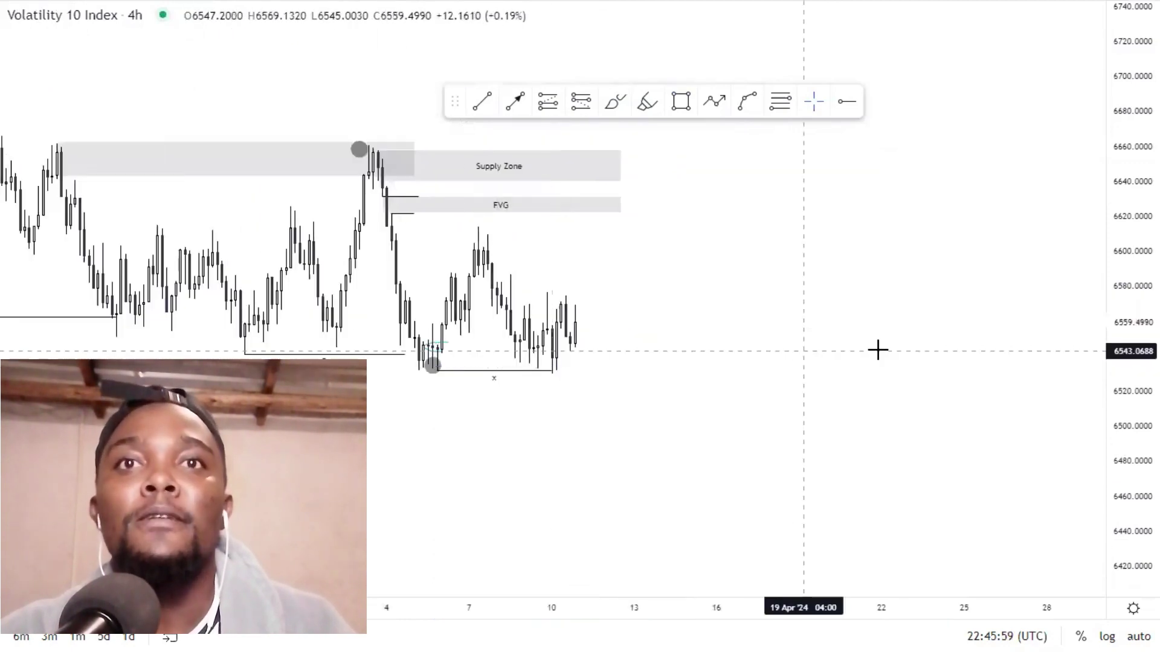
{"action": "scroll", "coordinate": [858, 350], "scroll_direction": "left", "scroll_amount": 1}
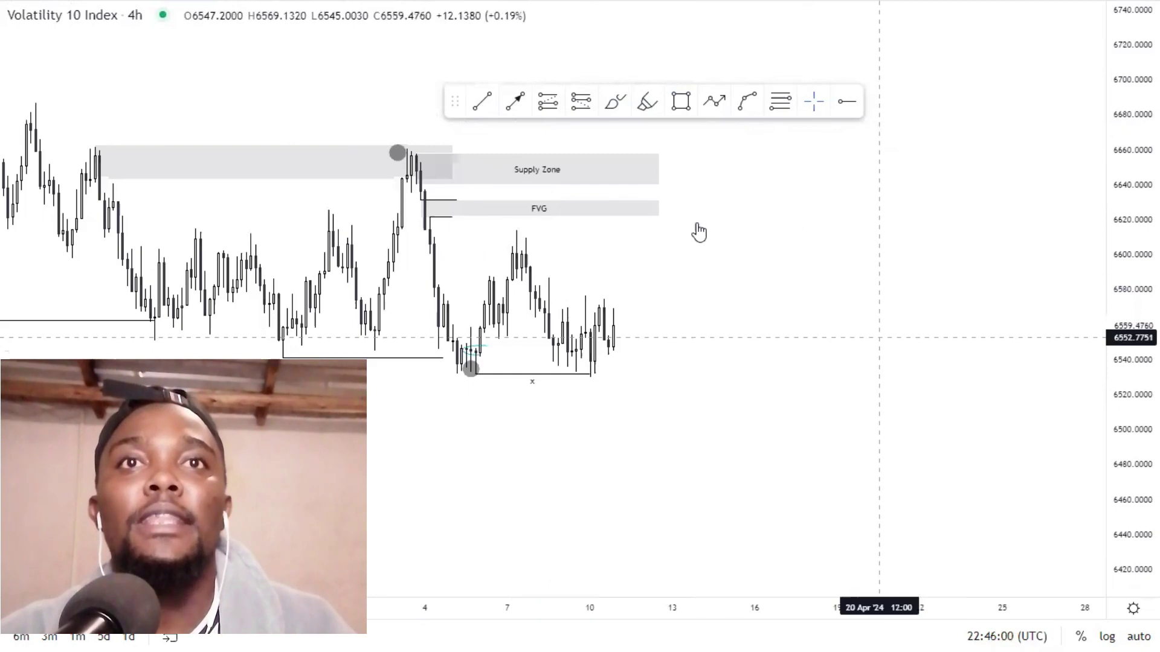
{"action": "scroll", "coordinate": [696, 231], "scroll_direction": "left", "scroll_amount": 2}
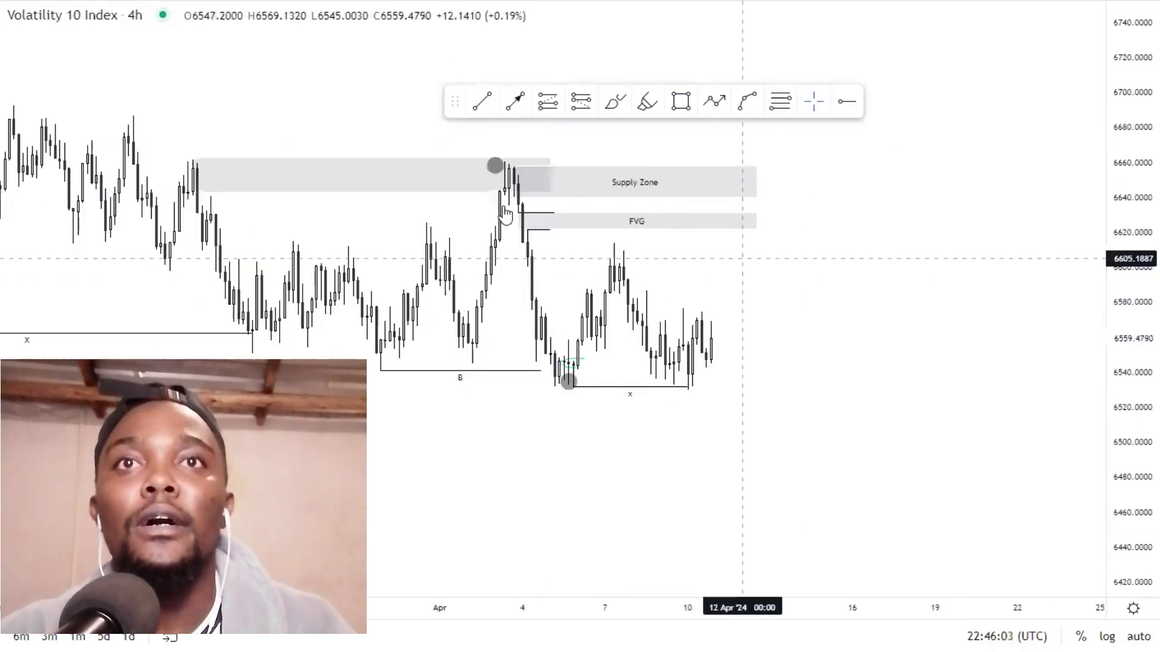
{"action": "left_click_drag", "start_coordinate": [1126, 373], "coordinate": [1126, 341]}
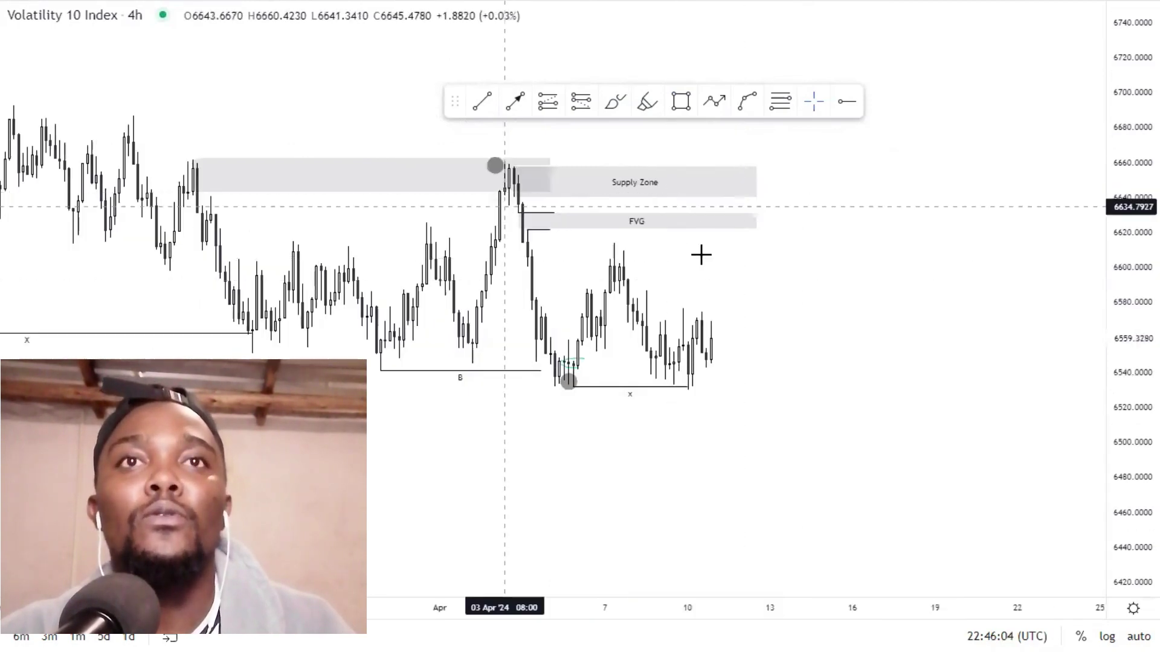
{"action": "left_click", "coordinate": [610, 237]}
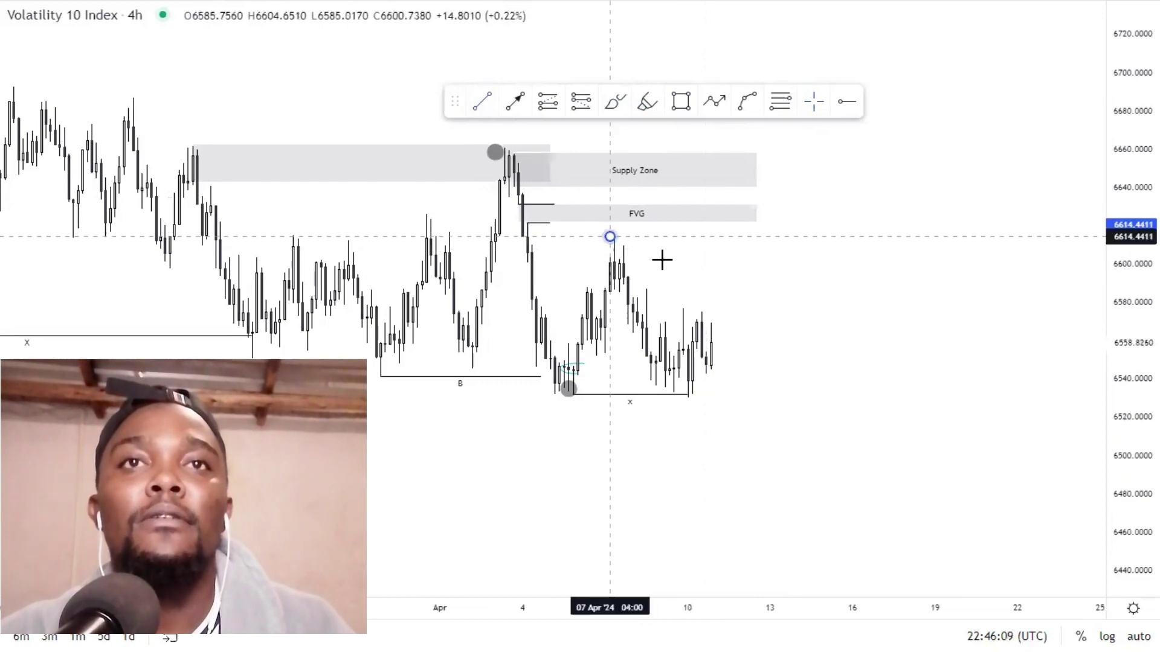
{"action": "left_click", "coordinate": [642, 237]}
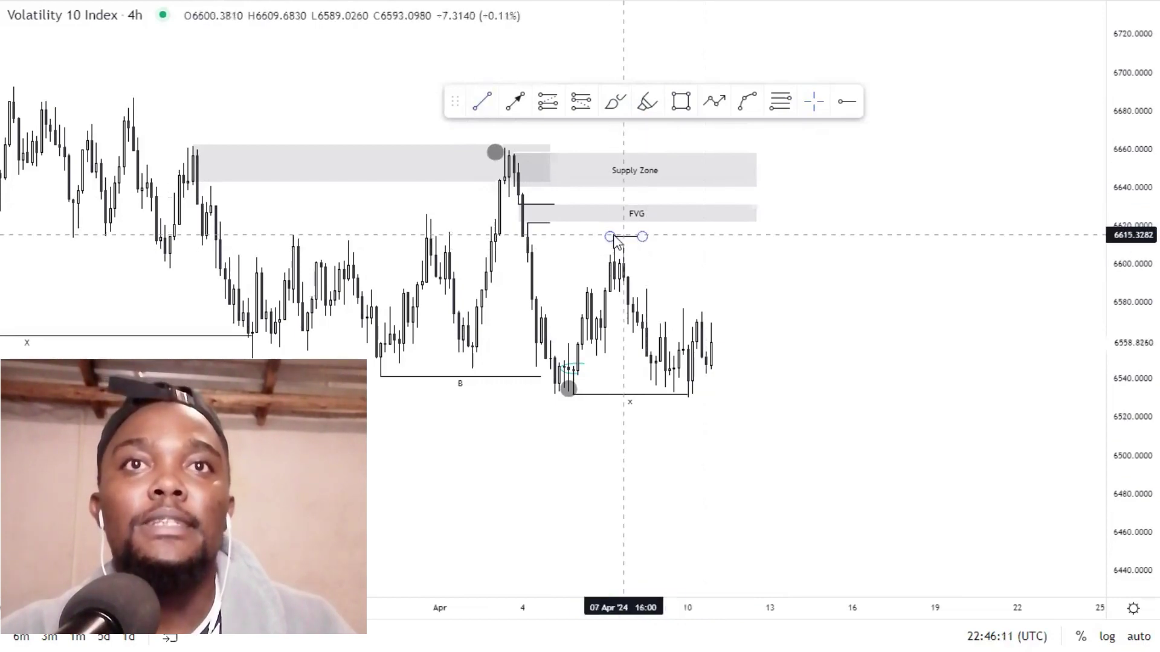
{"action": "left_click_drag", "start_coordinate": [610, 237], "coordinate": [650, 241]}
Step: Label the short trend line above the 7 Apr '24 high with the text idm
{"action": "left_click", "coordinate": [632, 246]}
{"action": "left_click", "coordinate": [631, 239]}
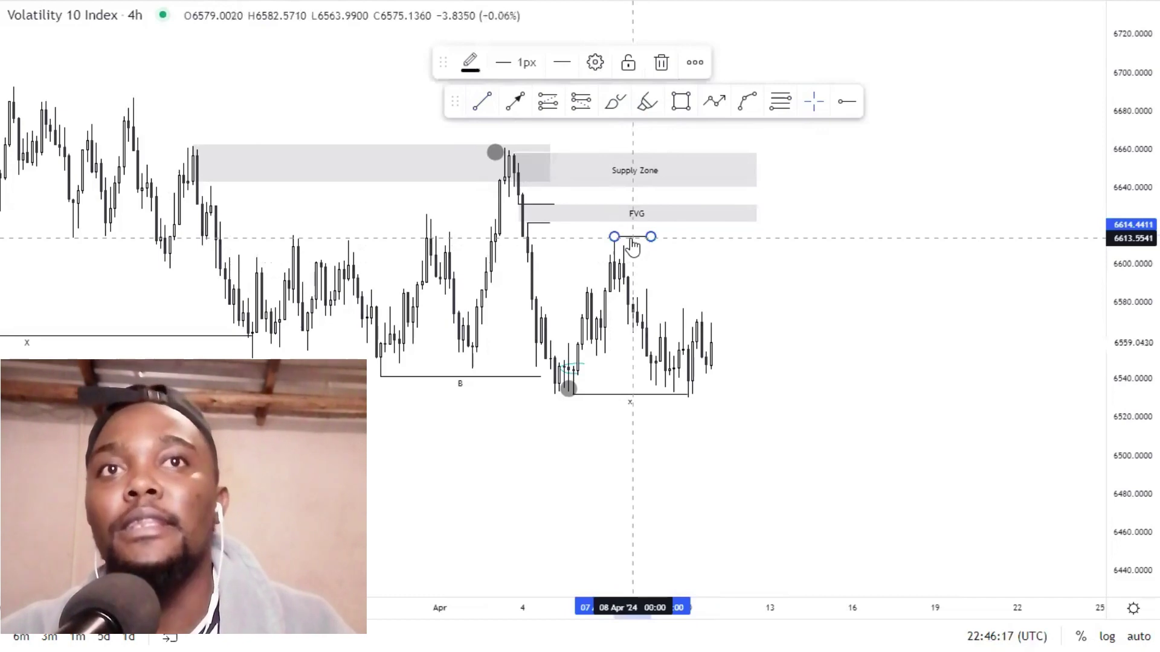
{"action": "left_click", "coordinate": [524, 314]}
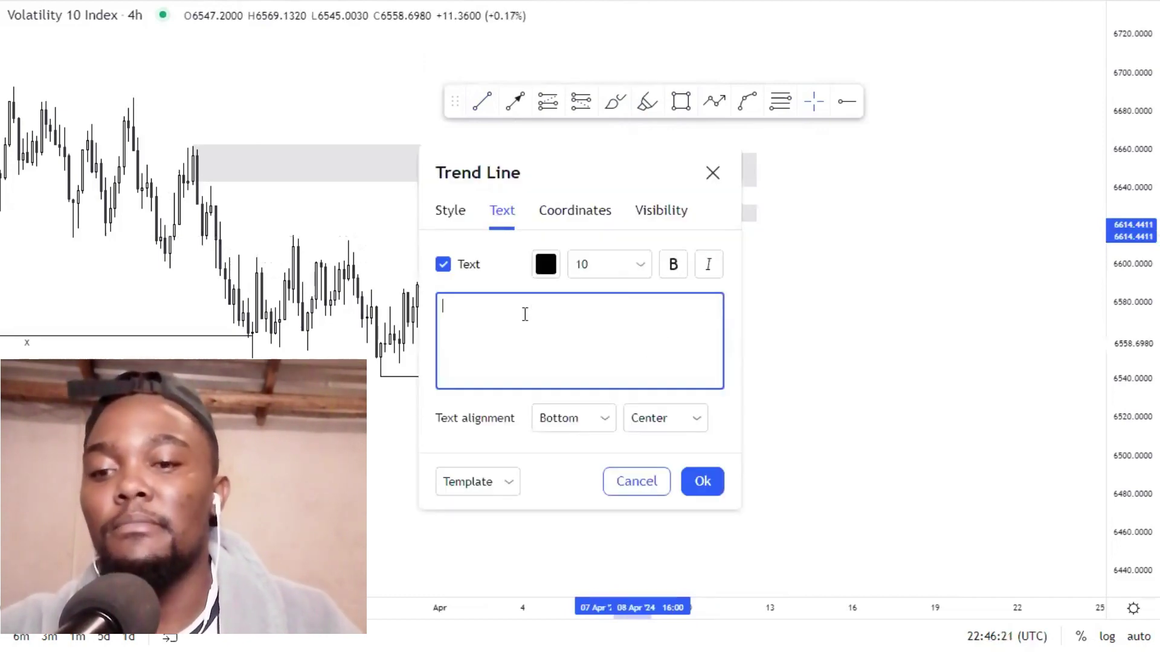
{"action": "type", "text": "i"}
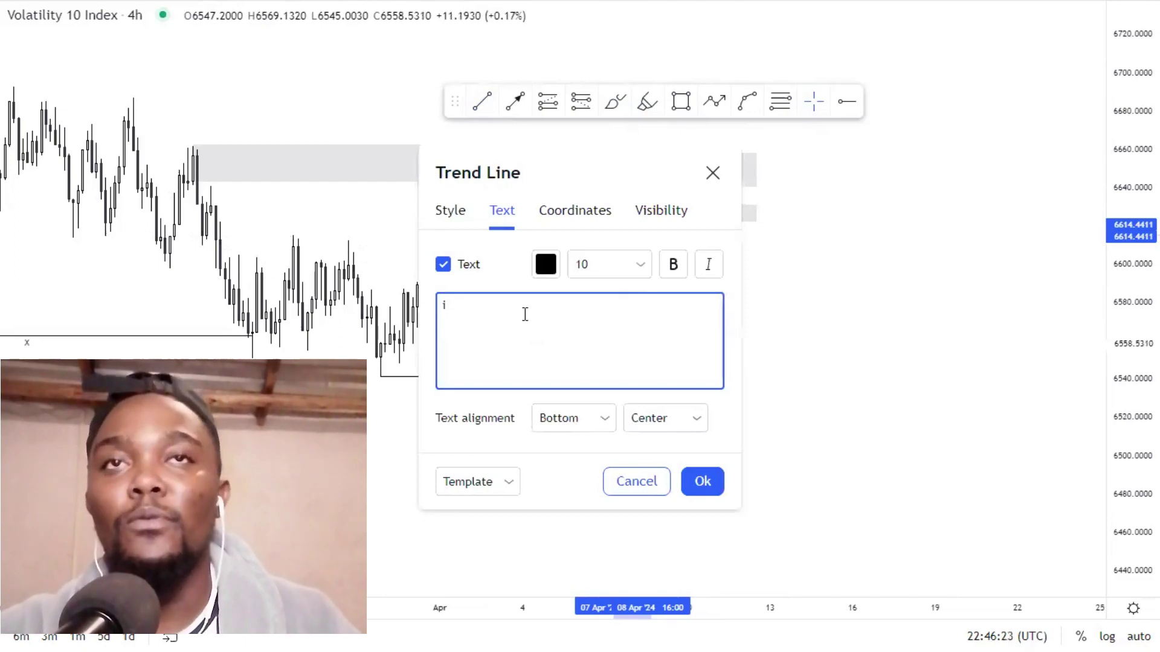
{"action": "type", "text": "dm"}
{"action": "left_click", "coordinate": [701, 482]}
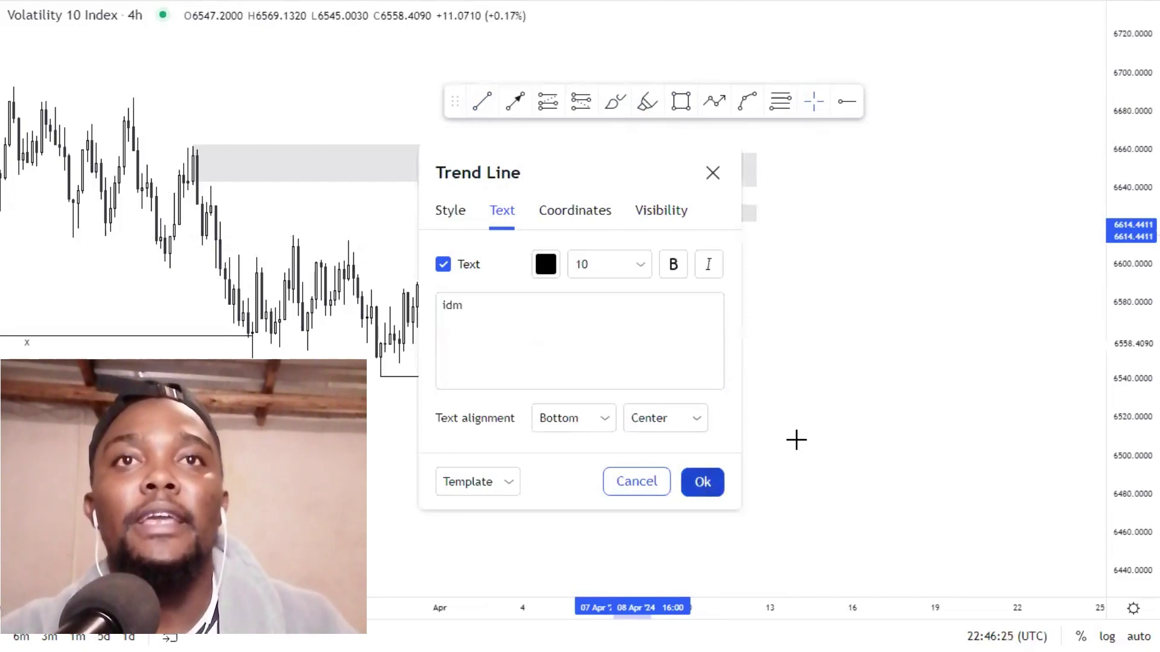
Step: Draw a zone rectangle from 7 Apr to about 13 Apr '24, spanning about 6591 to 6615 beneath the idm line
{"action": "left_click", "coordinate": [681, 100]}
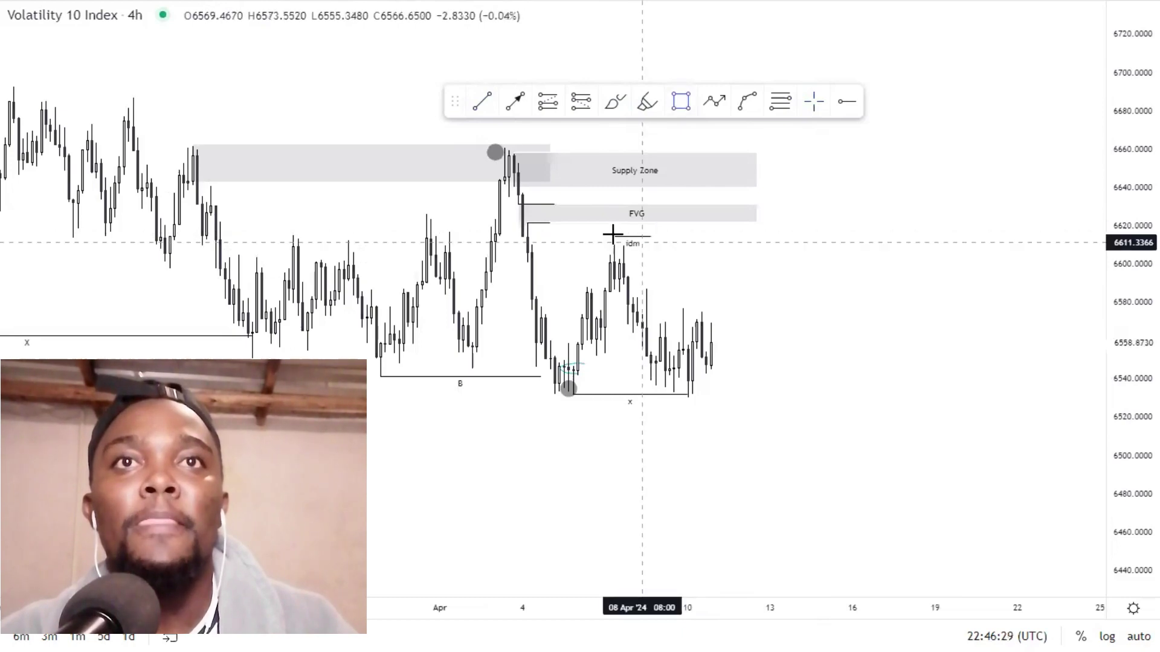
{"action": "left_click", "coordinate": [614, 234]}
{"action": "left_click", "coordinate": [766, 276]}
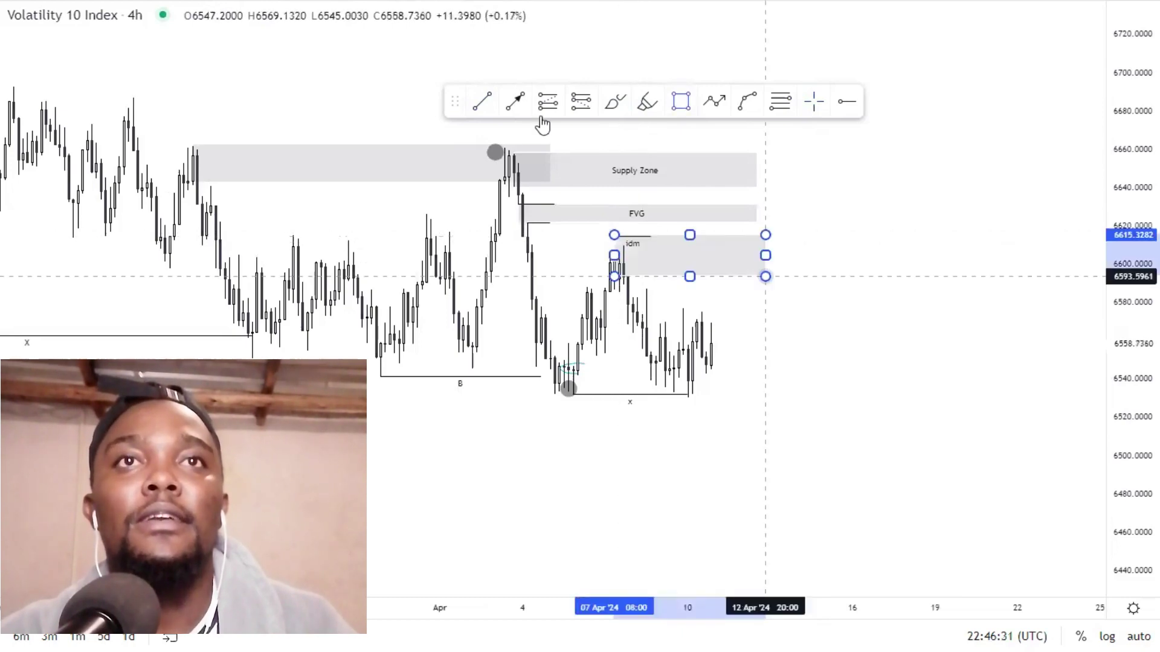
Step: Sketch a path zigzagging up from the latest candle to the Supply Zone and falling to about 6492 on 15 Apr '24, and delete it
{"action": "left_click", "coordinate": [715, 331]}
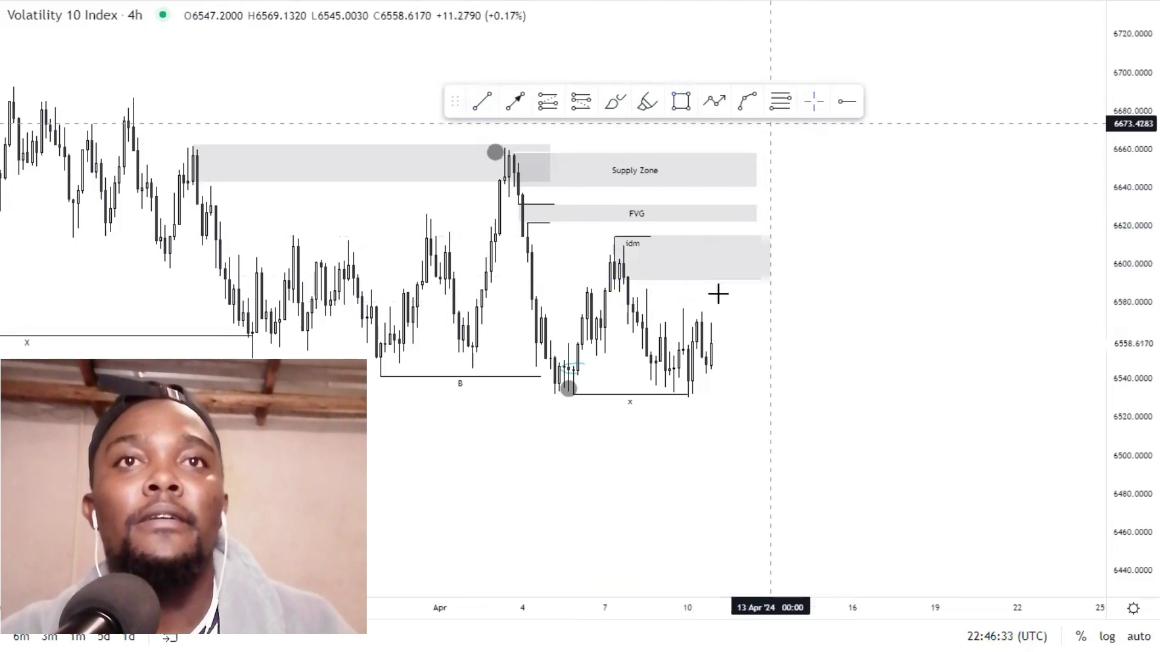
{"action": "left_click", "coordinate": [724, 257]}
{"action": "left_click", "coordinate": [743, 290]}
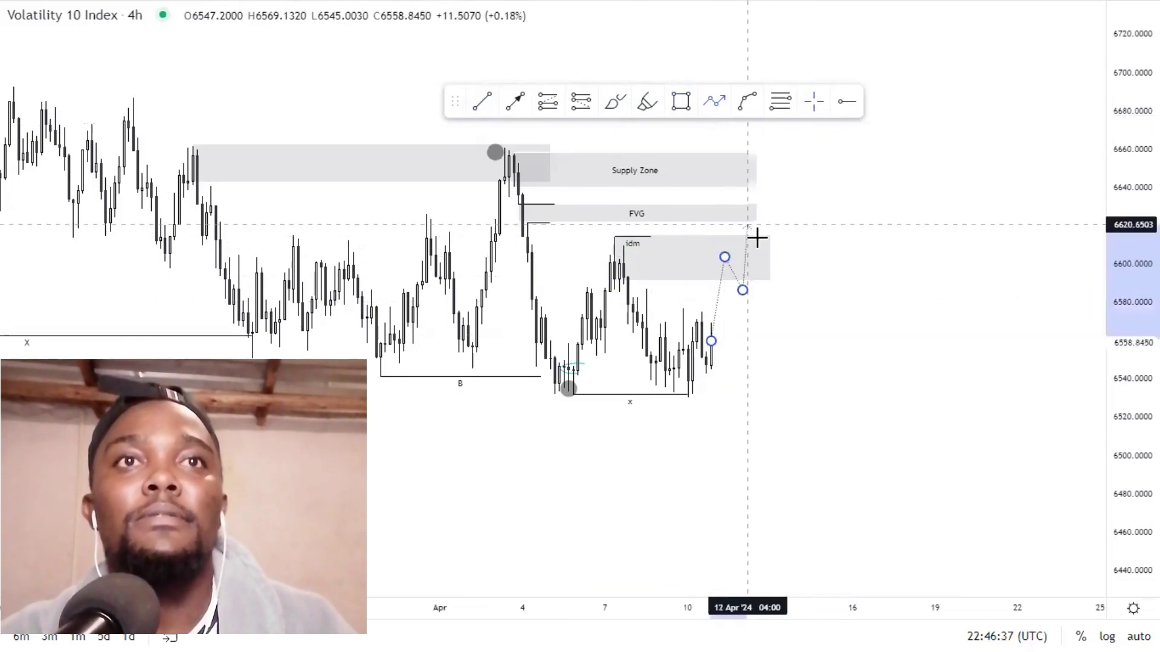
{"action": "left_click", "coordinate": [747, 222]}
{"action": "left_click", "coordinate": [761, 258]}
{"action": "left_click", "coordinate": [765, 165]}
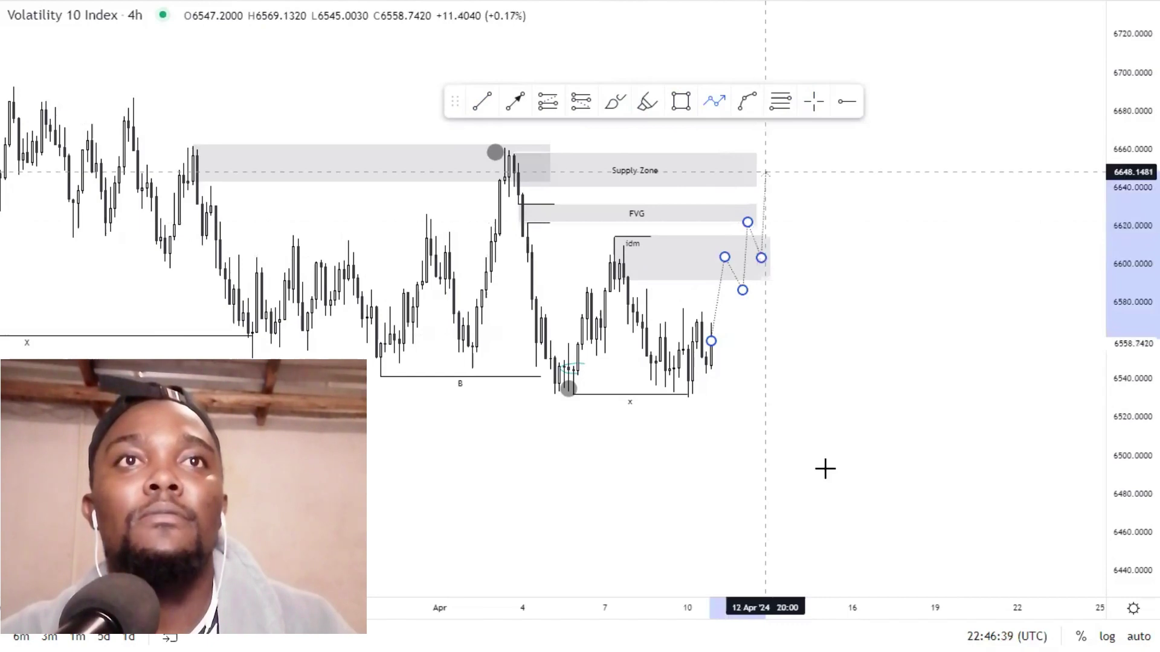
{"action": "double_click", "coordinate": [825, 472]}
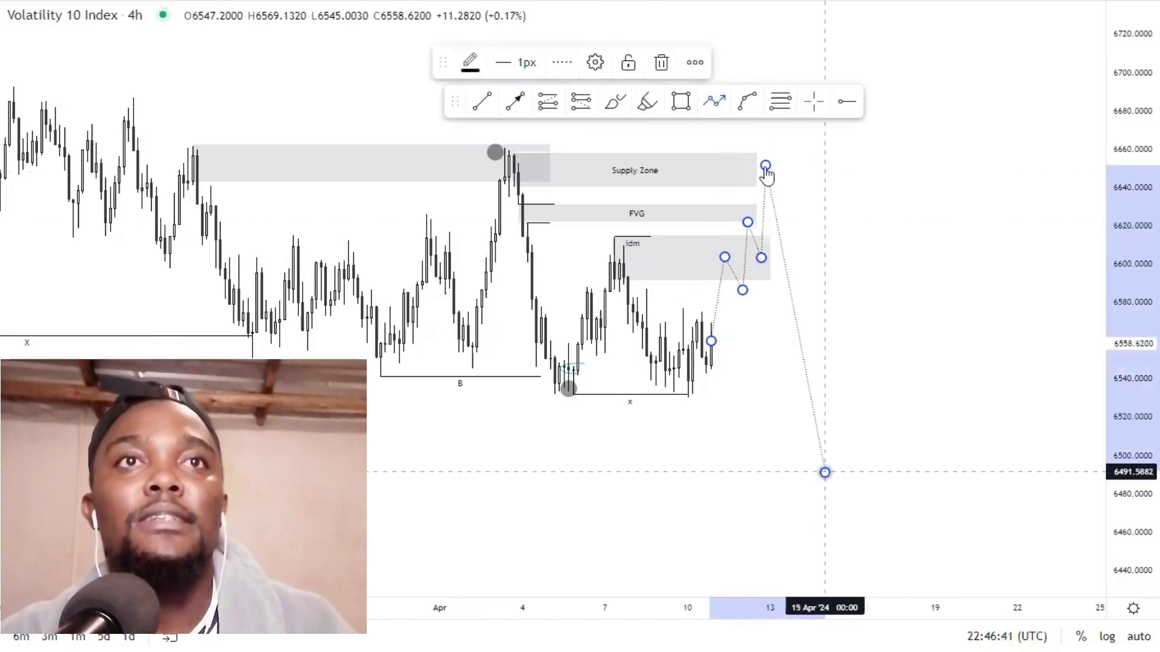
{"action": "mouse_move", "coordinate": [766, 166]}
{"action": "left_mouse_down"}
{"action": "mouse_move", "coordinate": [768, 210]}
{"action": "mouse_move", "coordinate": [774, 176]}
{"action": "left_mouse_up"}
{"action": "left_click", "coordinate": [661, 62]}
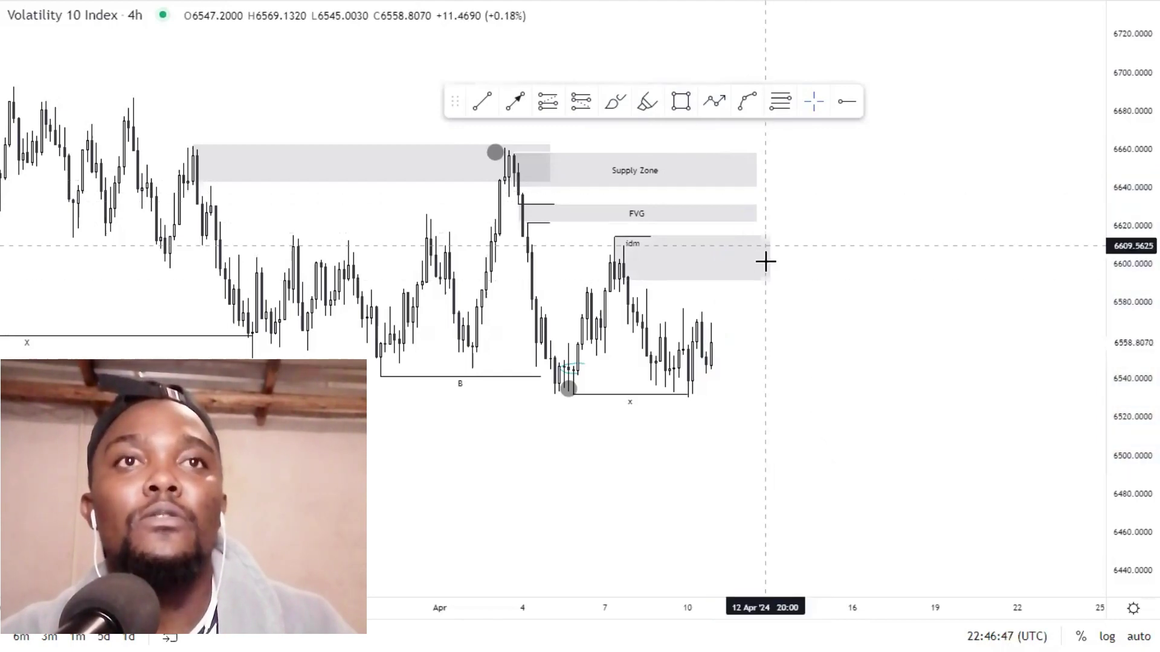
Step: Delete the zone rectangle beneath the idm line above the 7 Apr '24 high
{"action": "left_click", "coordinate": [770, 260]}
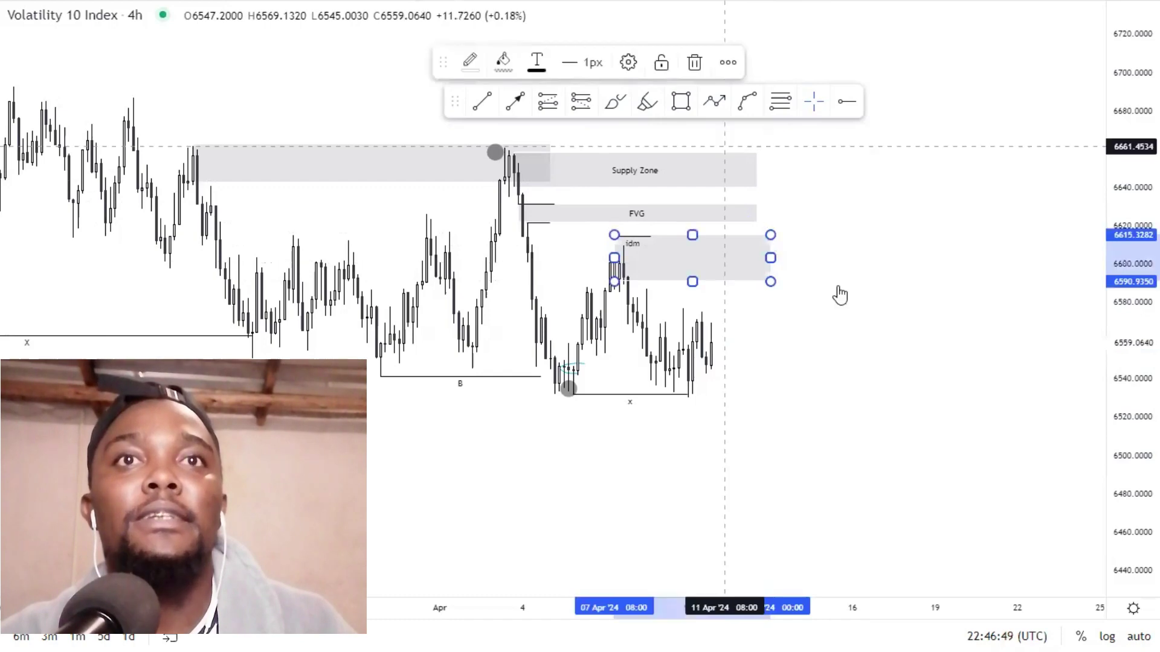
{"action": "key", "text": "Delete"}
Step: Switch the Volatility 10 Index chart to the 1-hour interval
{"action": "scroll", "coordinate": [769, 284], "scroll_direction": "down", "scroll_amount": 2}
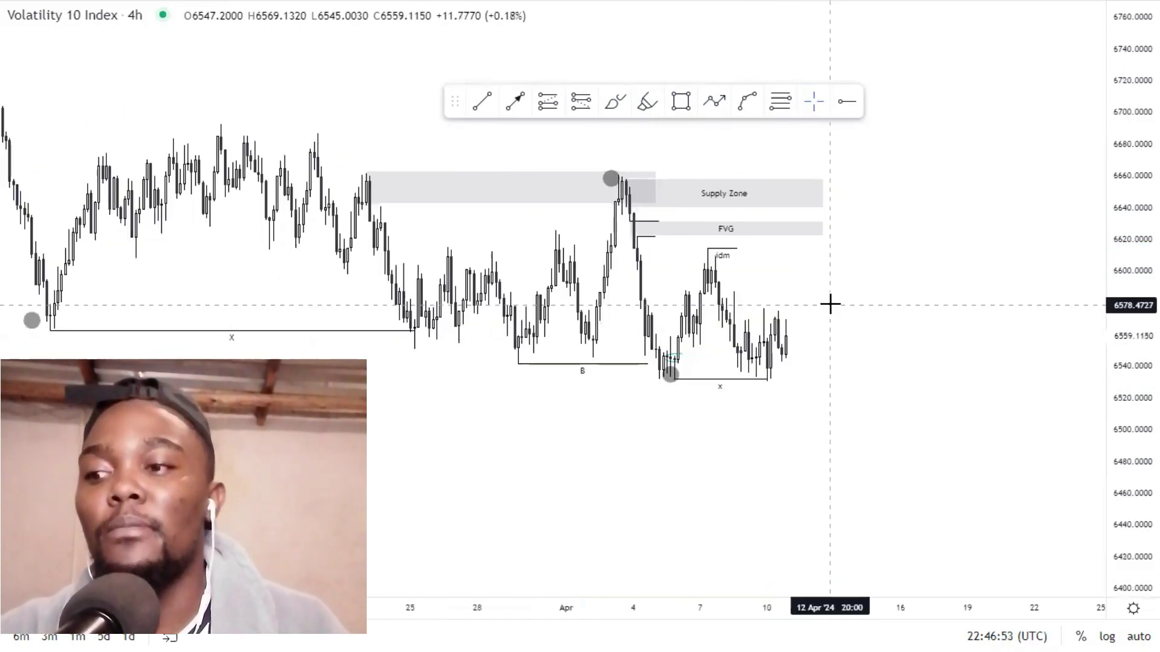
{"action": "type", "text": "1"}
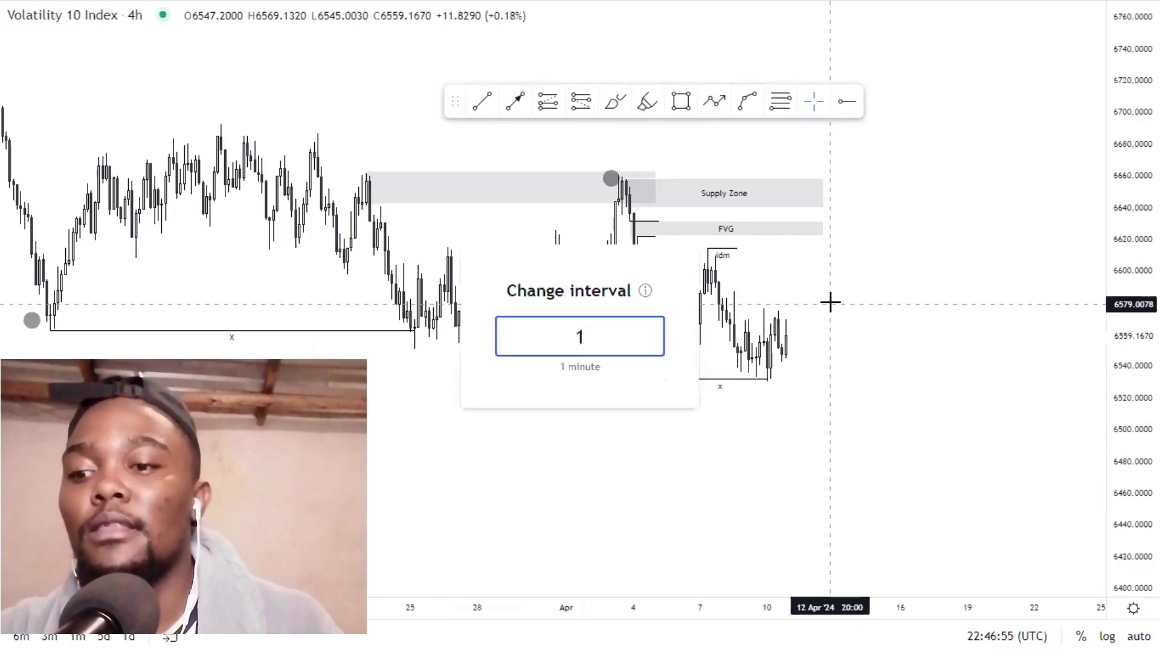
{"action": "key", "text": "Return"}
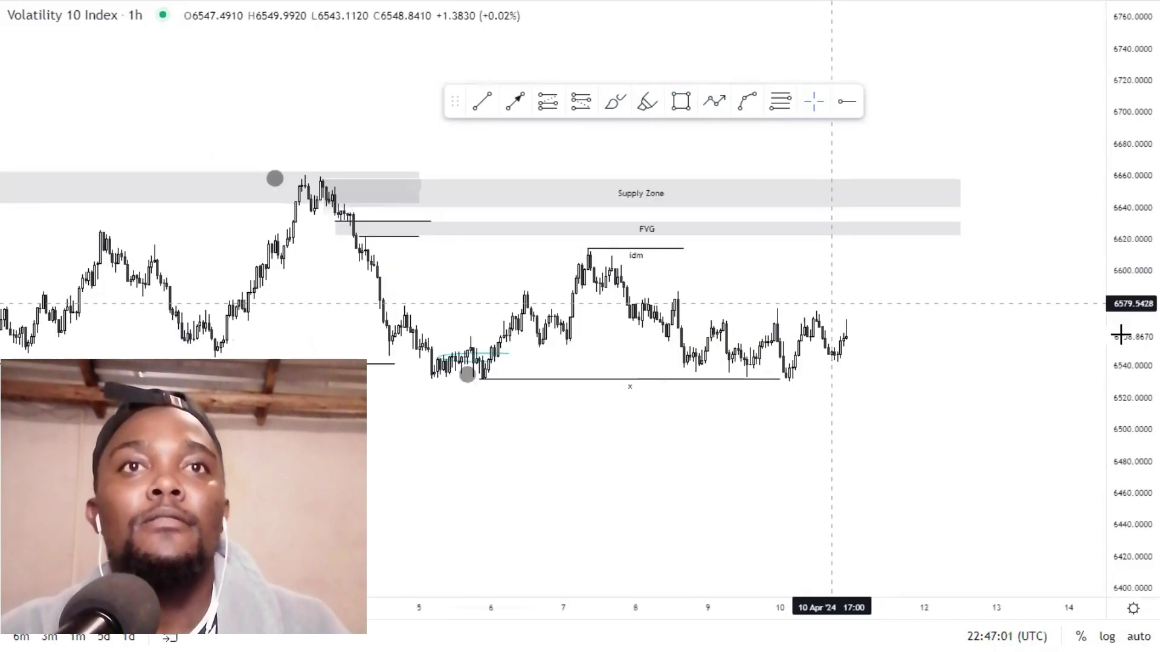
Step: Extend the end of the x line beneath the April lows to the 10 Apr '24 low
{"action": "scroll", "coordinate": [987, 313], "scroll_direction": "down", "scroll_amount": 1}
{"action": "left_click_drag", "start_coordinate": [1110, 290], "coordinate": [1110, 237]}
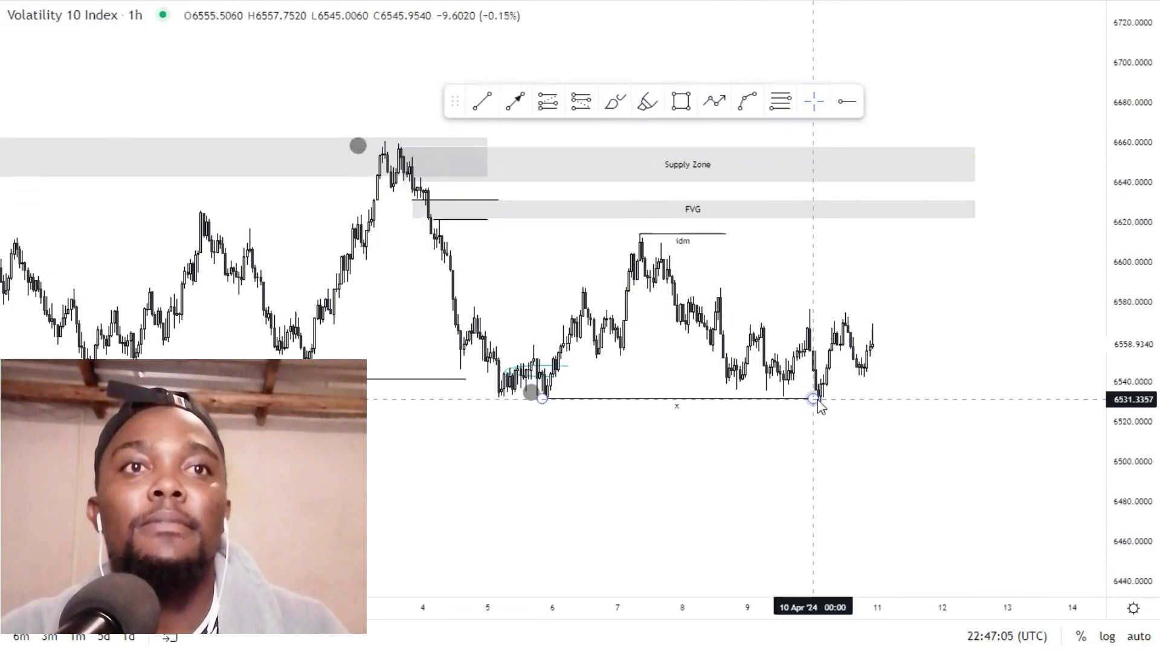
{"action": "left_click_drag", "start_coordinate": [816, 400], "coordinate": [913, 414]}
{"action": "left_click", "coordinate": [912, 413]}
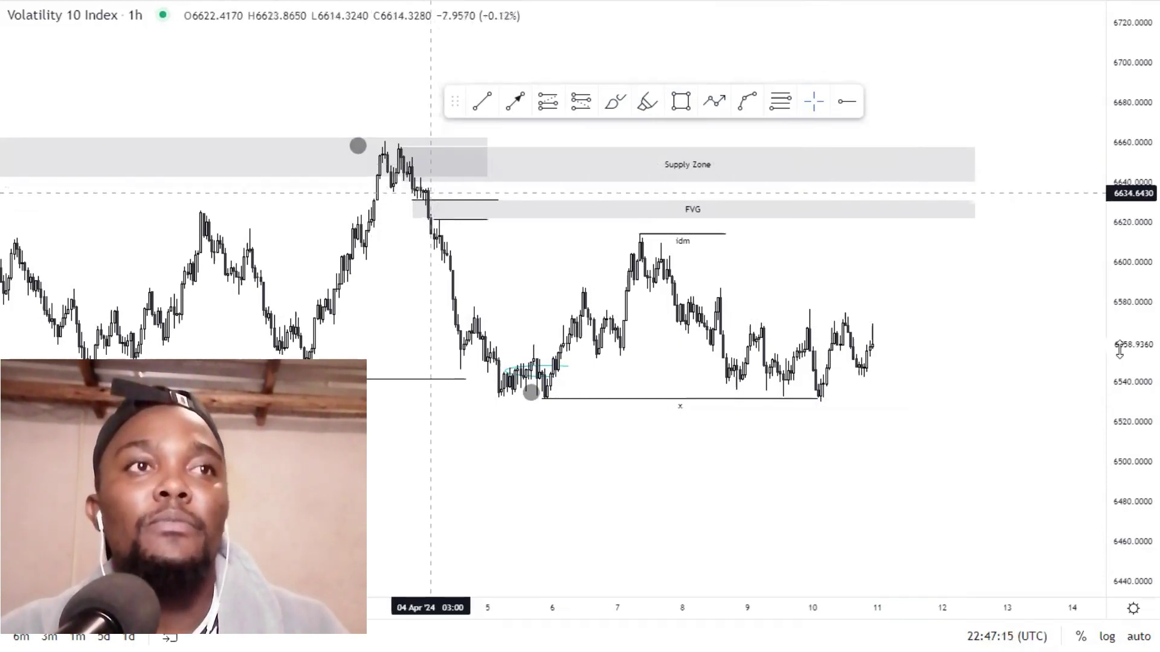
Step: Draw a path zigzagging up from the latest candle into the FVG and falling to about 6522 on 13 Apr '24
{"action": "left_click_drag", "start_coordinate": [935, 295], "coordinate": [908, 280]}
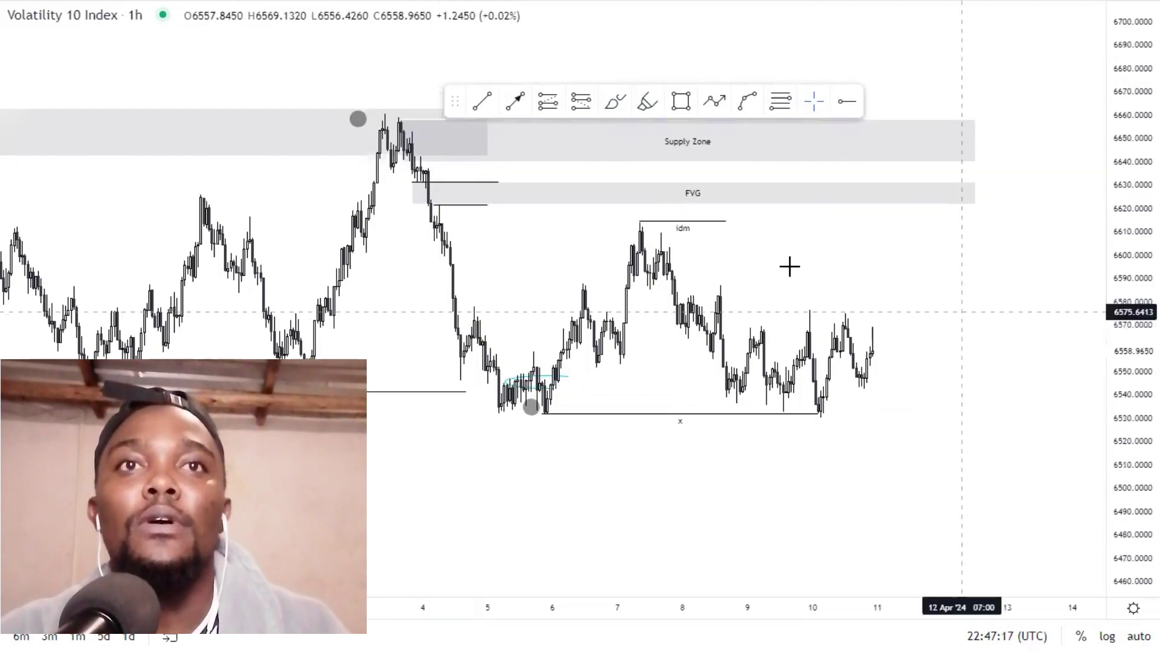
{"action": "left_click", "coordinate": [716, 101]}
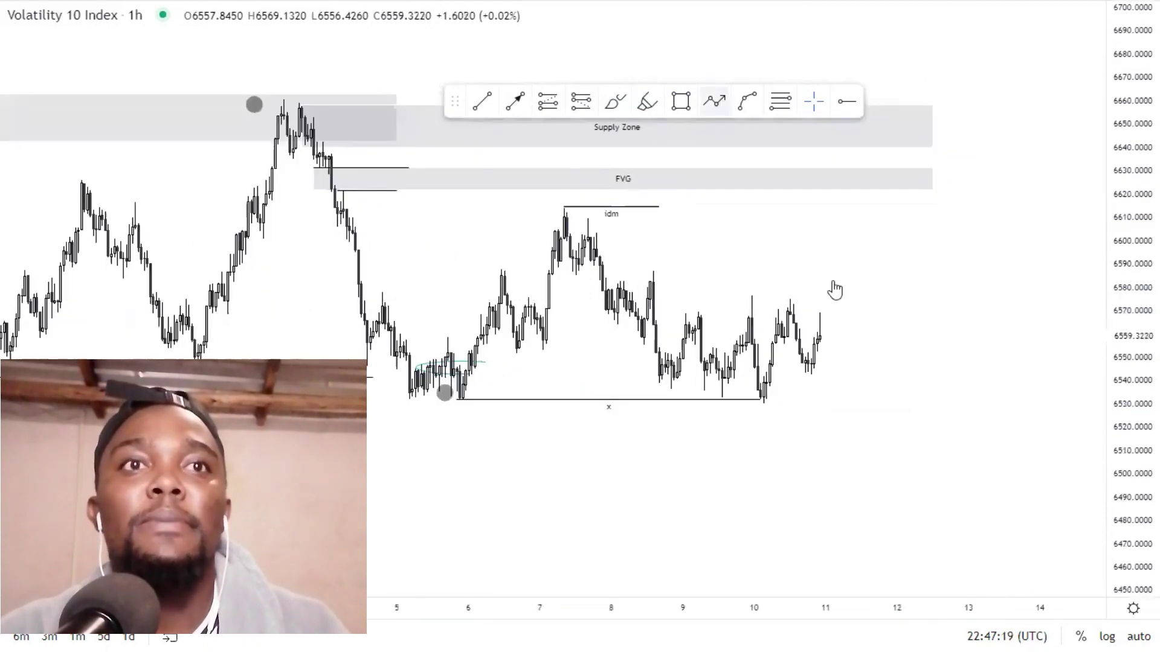
{"action": "left_click", "coordinate": [832, 245]}
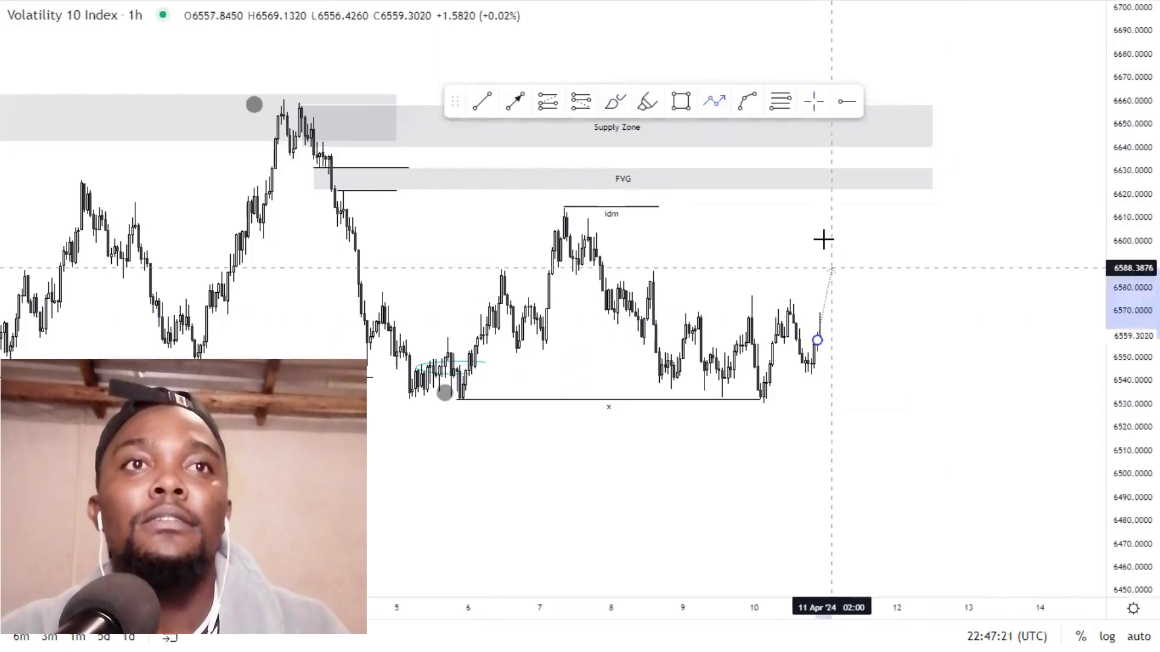
{"action": "left_click", "coordinate": [825, 241]}
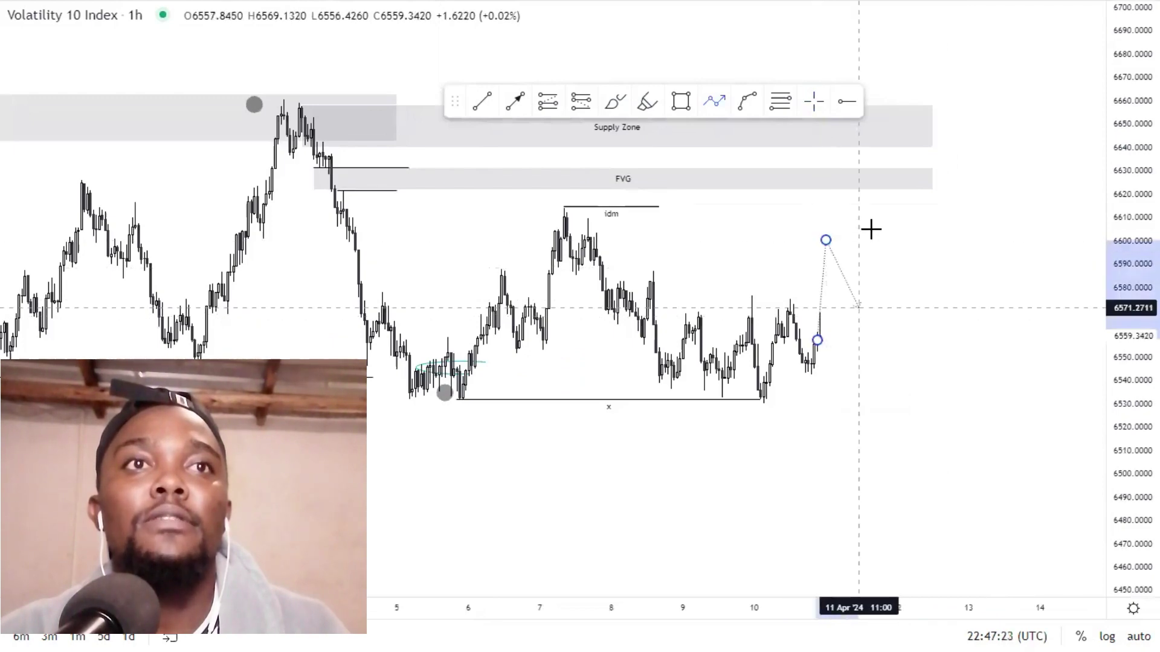
{"action": "left_click", "coordinate": [859, 308]}
{"action": "left_click", "coordinate": [862, 205]}
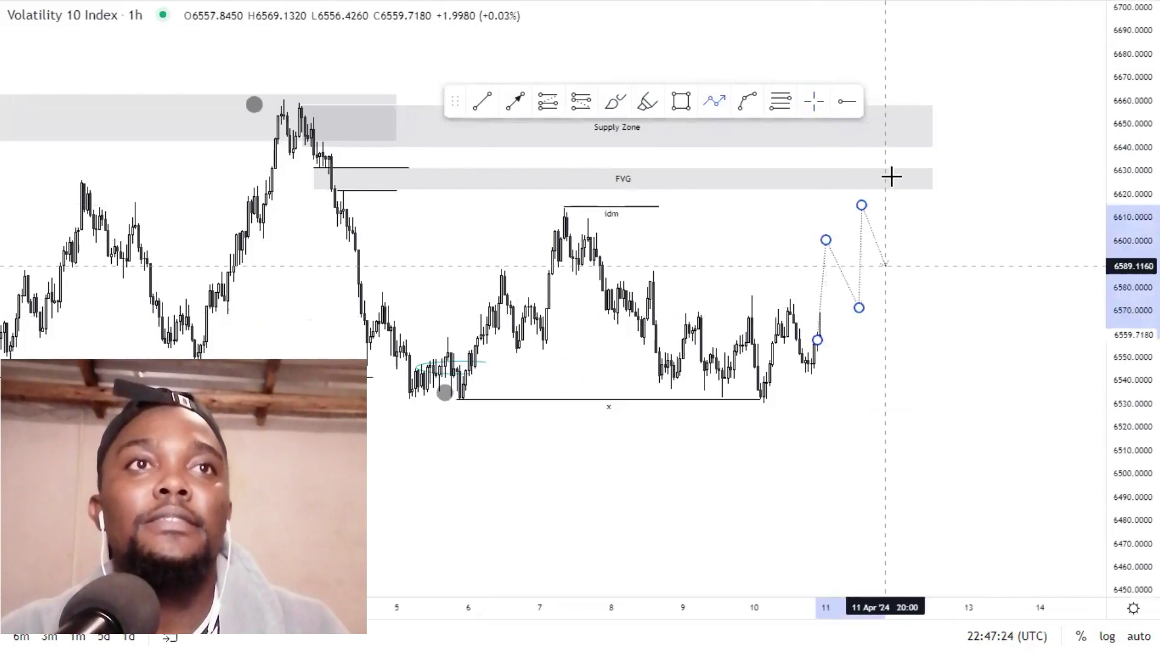
{"action": "left_click", "coordinate": [888, 269]}
{"action": "left_click", "coordinate": [891, 177]}
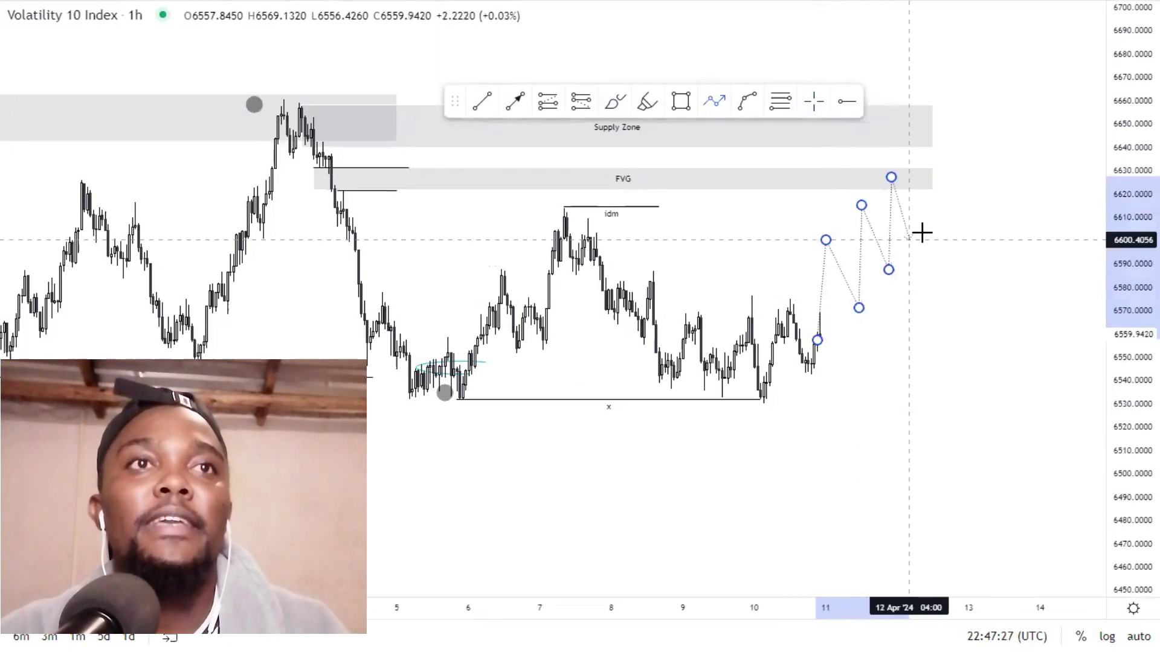
{"action": "left_click", "coordinate": [921, 290]}
{"action": "left_click", "coordinate": [930, 200]}
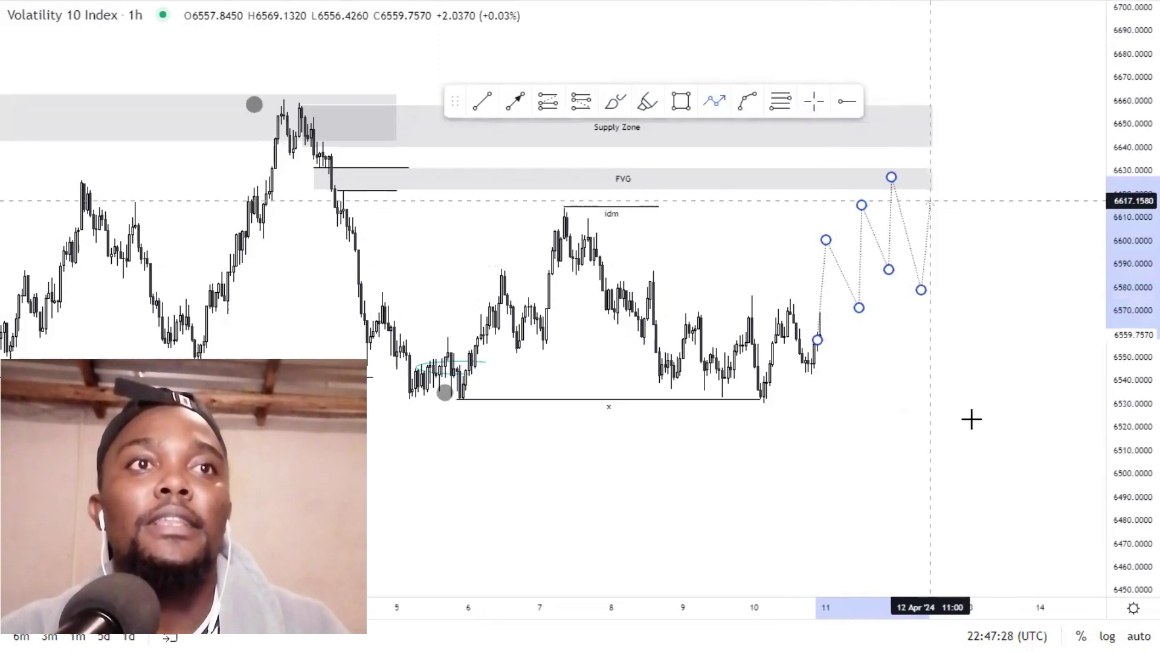
{"action": "double_click", "coordinate": [971, 421]}
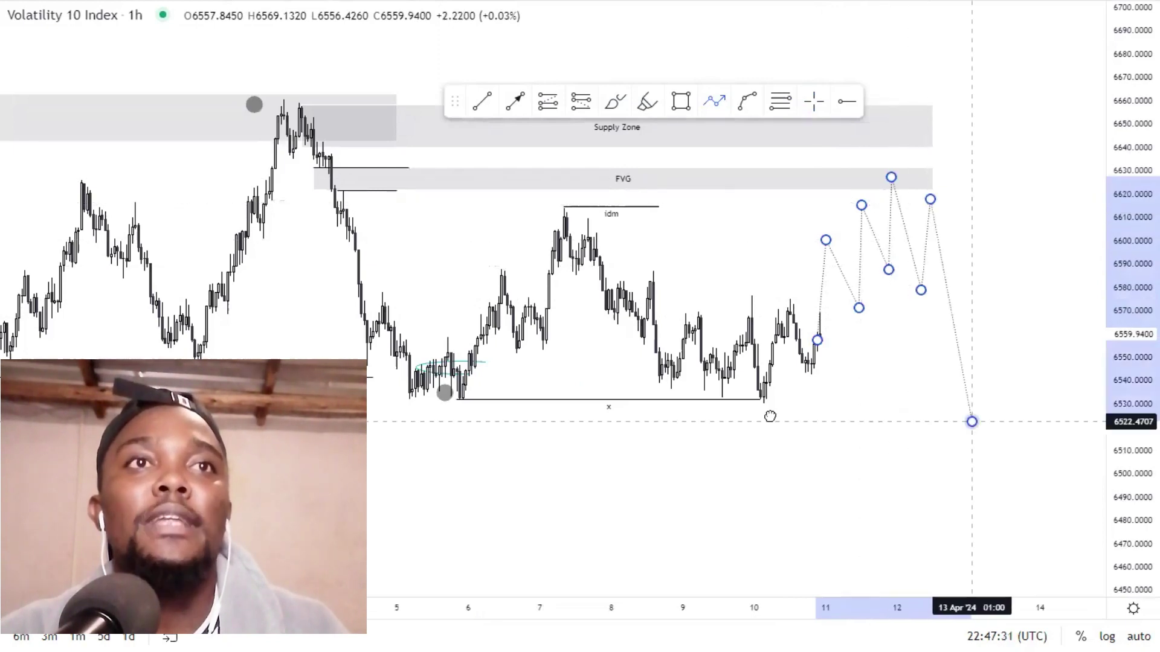
Step: Draw a short horizontal trend line at about 6588 from the path's low before its peak to 12 Apr '24, labelled c
{"action": "left_click_drag", "start_coordinate": [843, 394], "coordinate": [734, 422]}
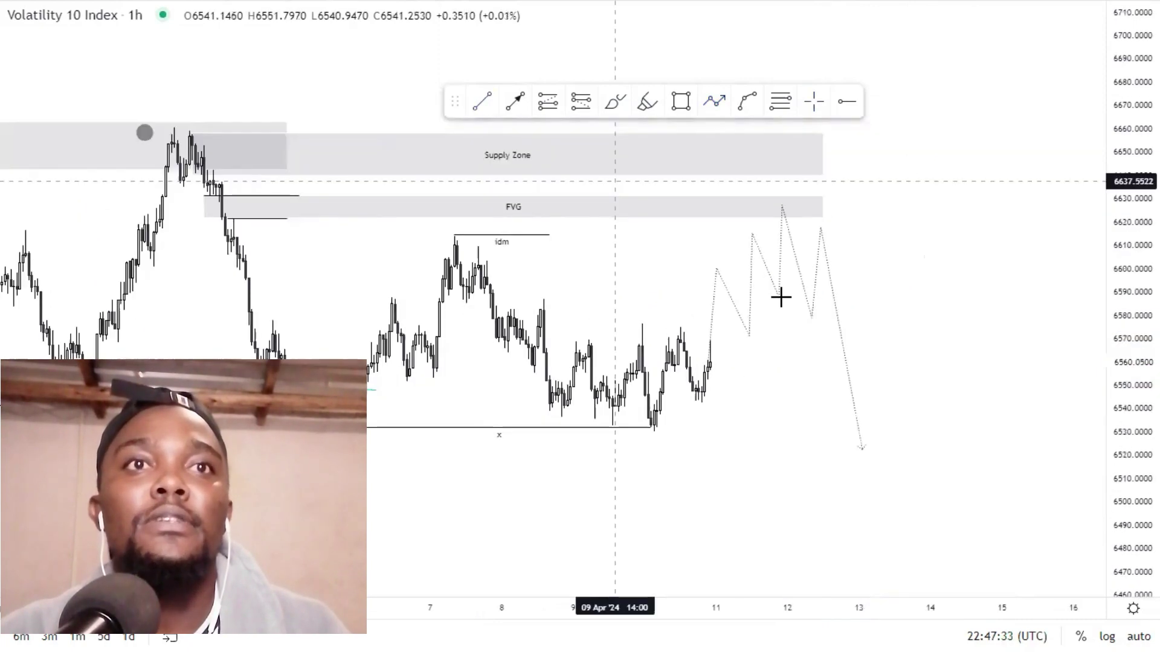
{"action": "left_click", "coordinate": [779, 298]}
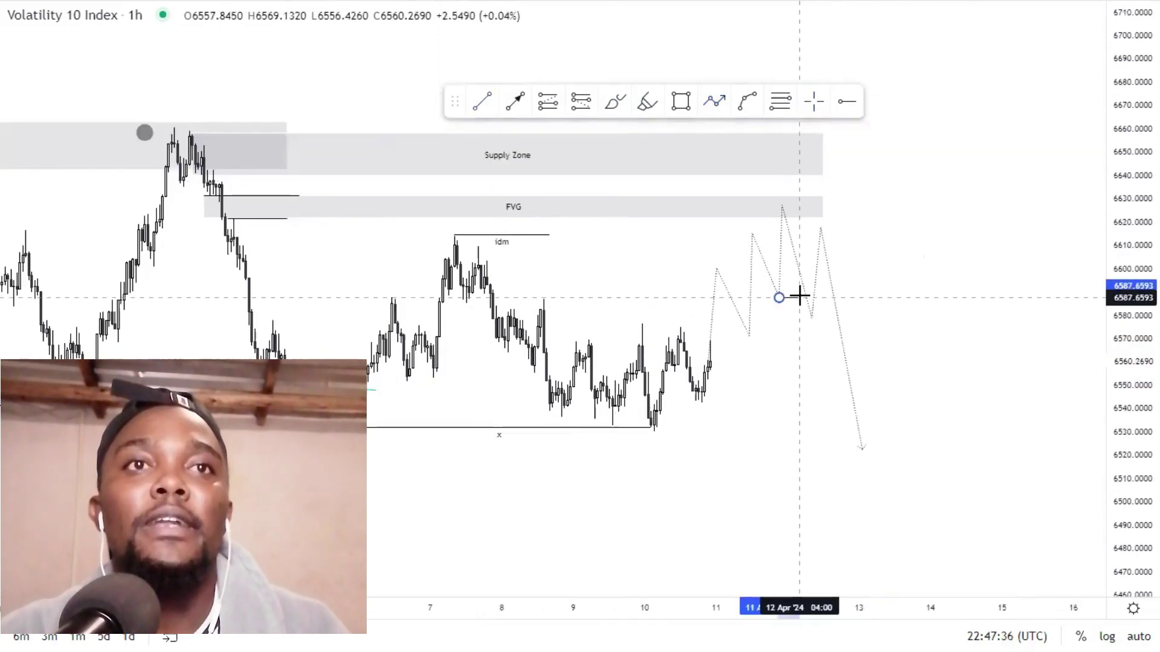
{"action": "left_click", "coordinate": [799, 297]}
{"action": "double_click", "coordinate": [793, 305]}
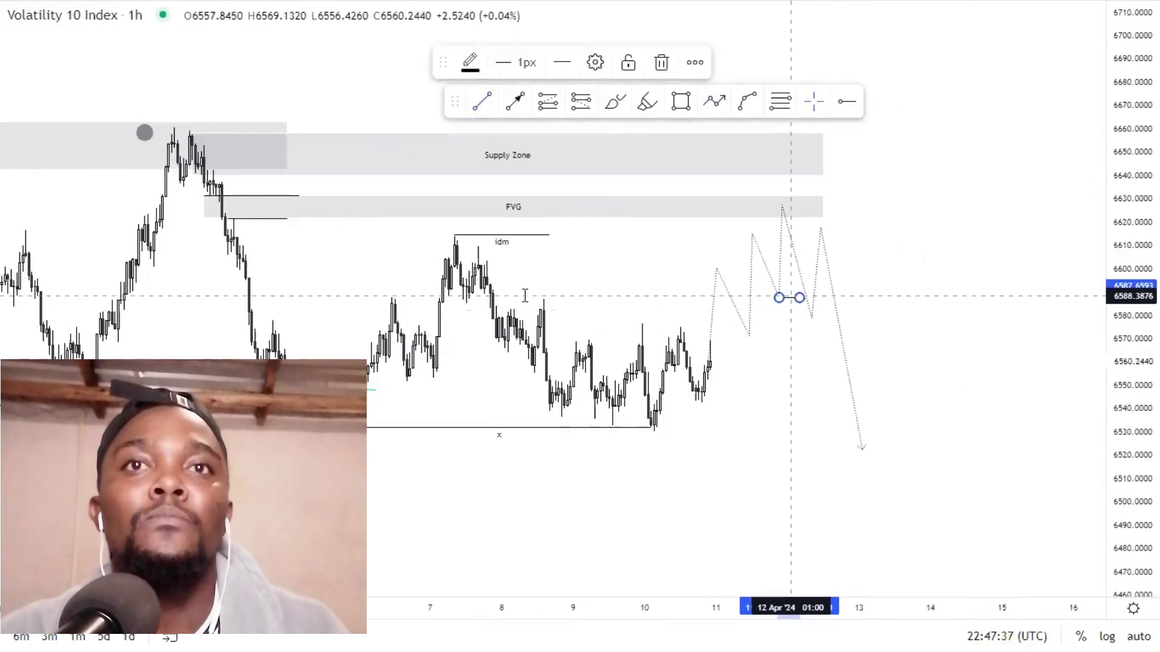
{"action": "type", "text": "c"}
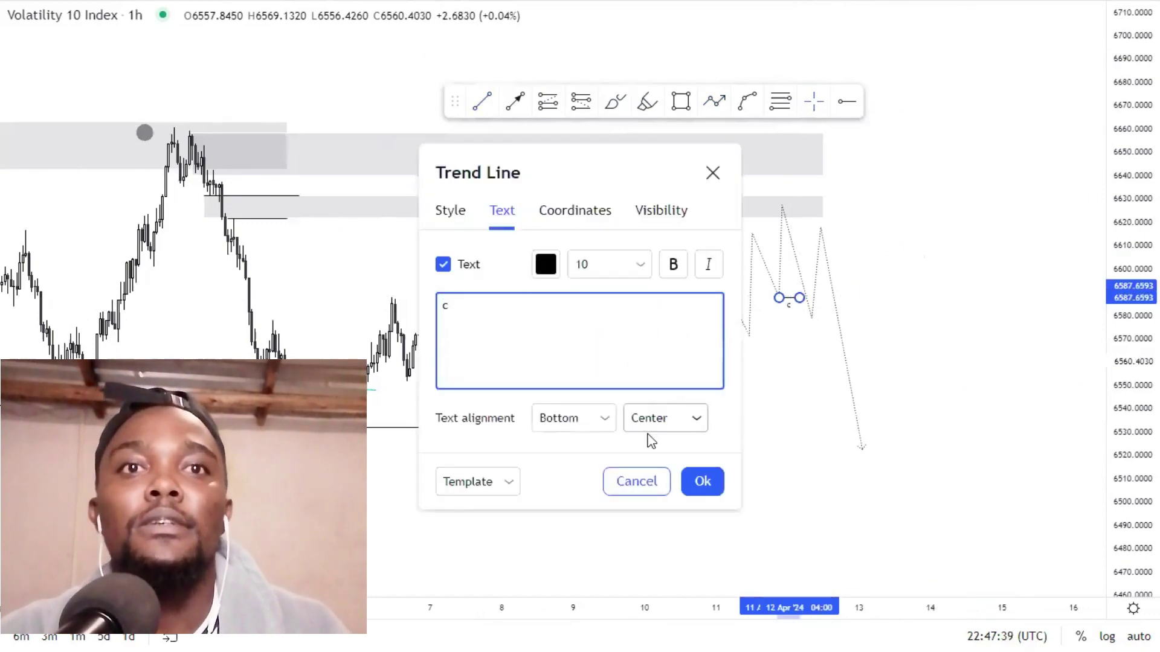
{"action": "left_click", "coordinate": [686, 480]}
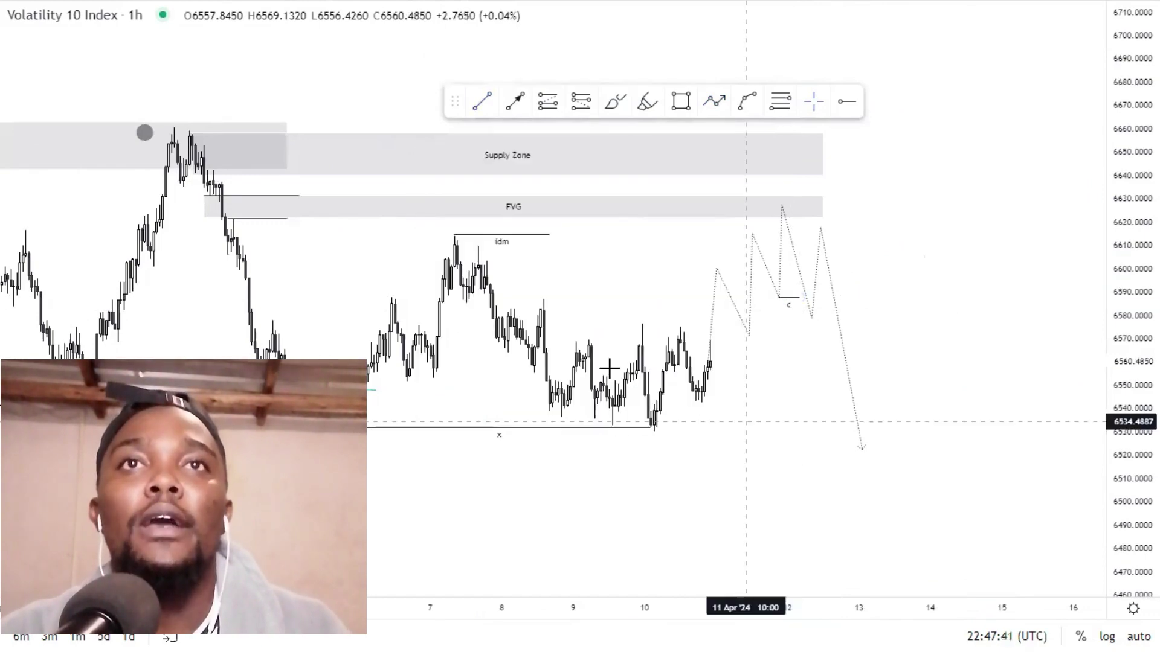
Step: Circle the projected rise from the 10 Apr '24 candles to the FVG with the brush, and delete the stroke
{"action": "scroll", "coordinate": [1117, 148], "scroll_direction": "down", "scroll_amount": 2}
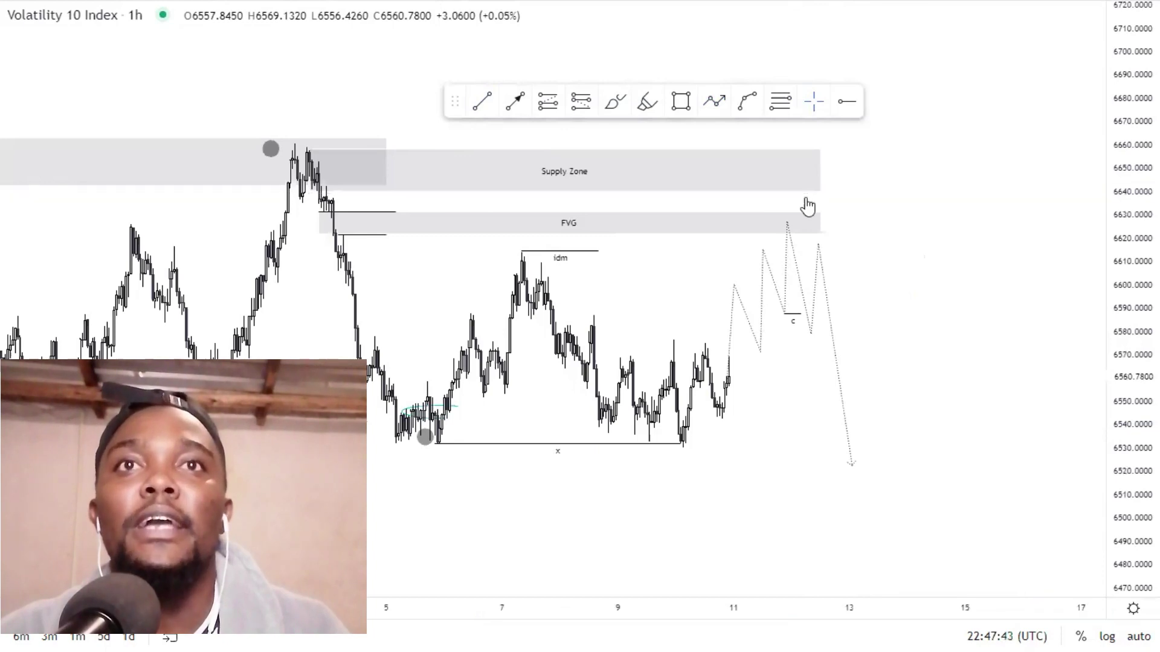
{"action": "left_click", "coordinate": [808, 207]}
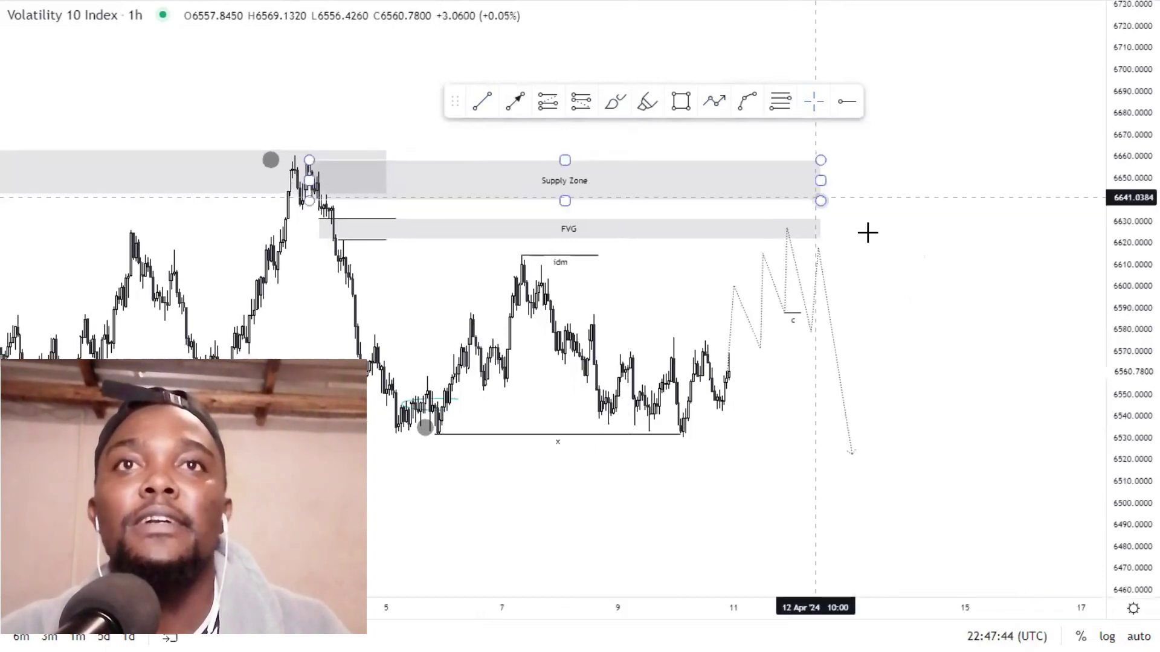
{"action": "left_click", "coordinate": [744, 242]}
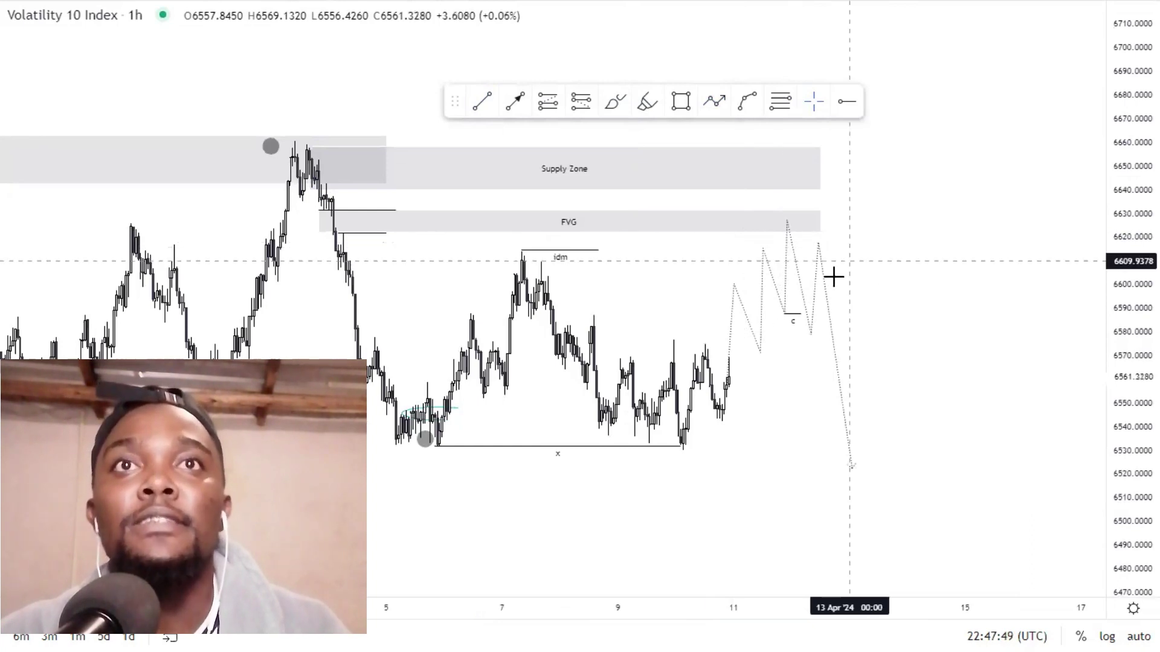
{"action": "scroll", "coordinate": [833, 266], "scroll_direction": "down", "scroll_amount": 1}
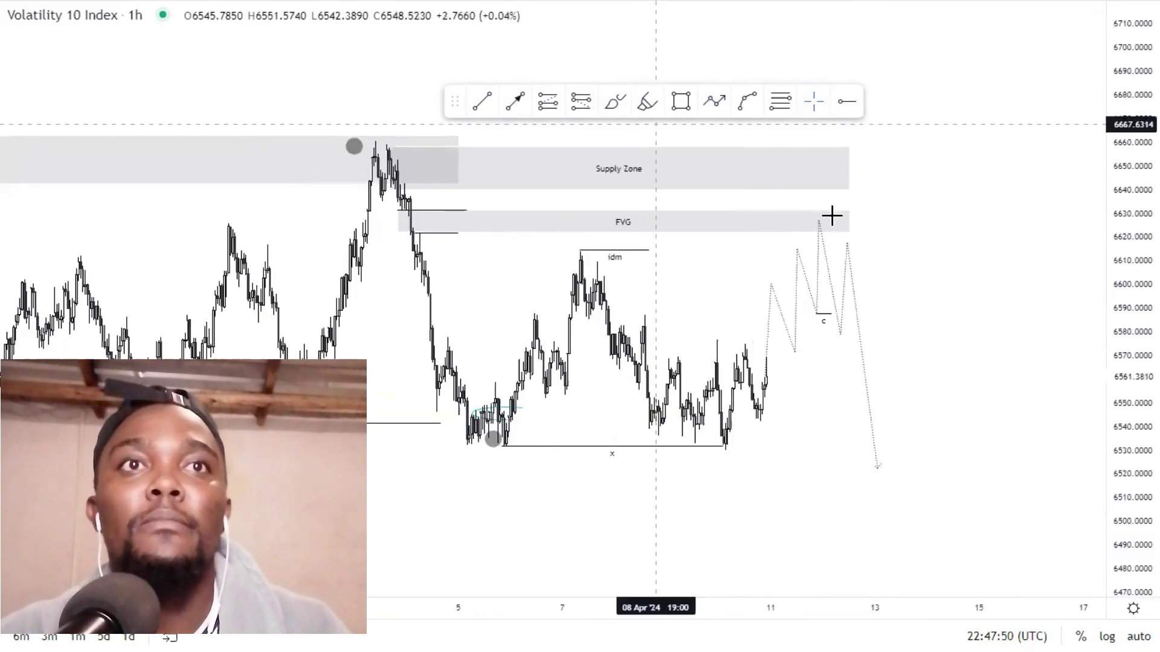
{"action": "mouse_move", "coordinate": [828, 219]}
{"action": "left_mouse_down"}
{"action": "mouse_move", "coordinate": [795, 378]}
{"action": "mouse_move", "coordinate": [828, 258]}
{"action": "left_mouse_up"}
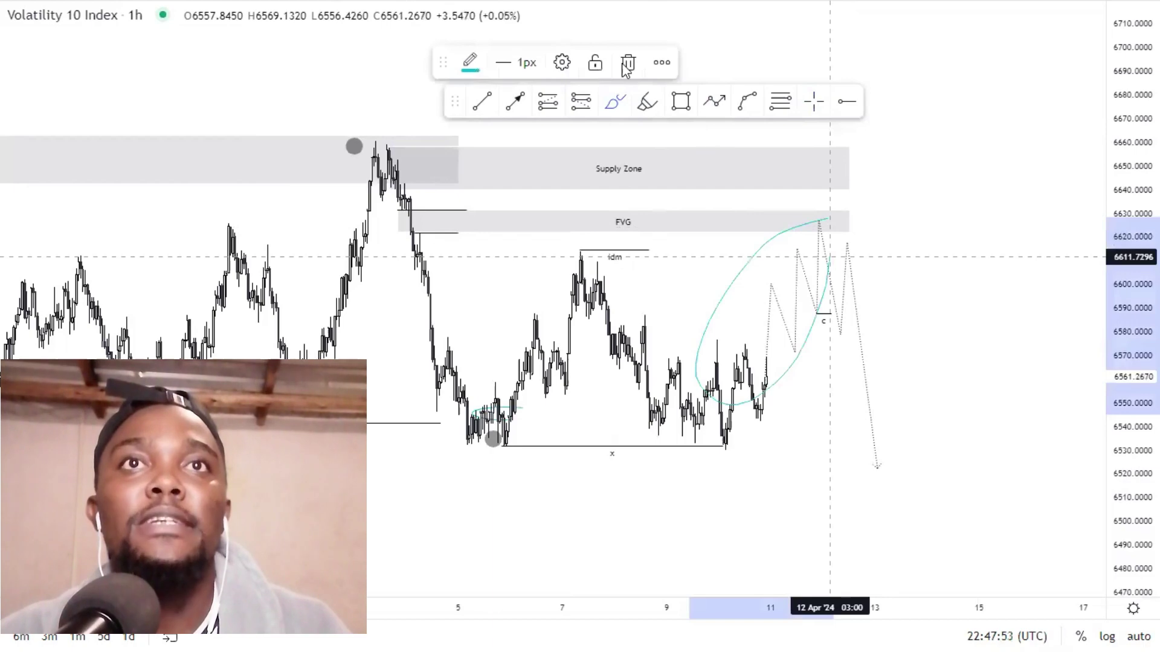
{"action": "left_click", "coordinate": [627, 64]}
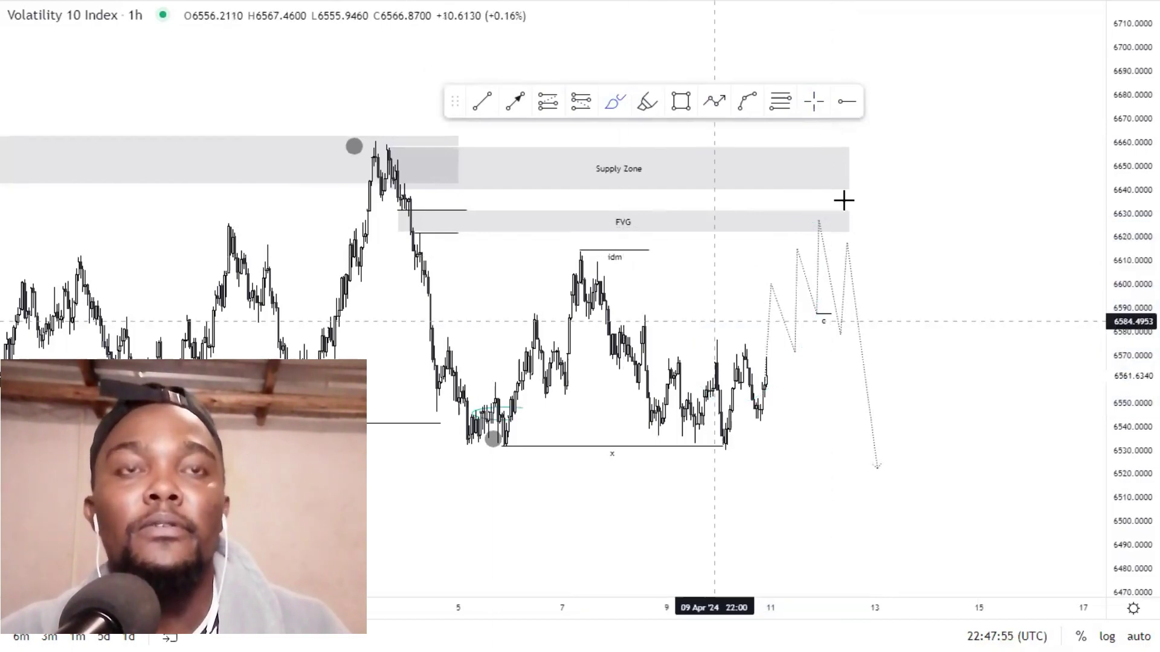
{"action": "scroll", "coordinate": [881, 255], "scroll_direction": "up", "scroll_amount": 1}
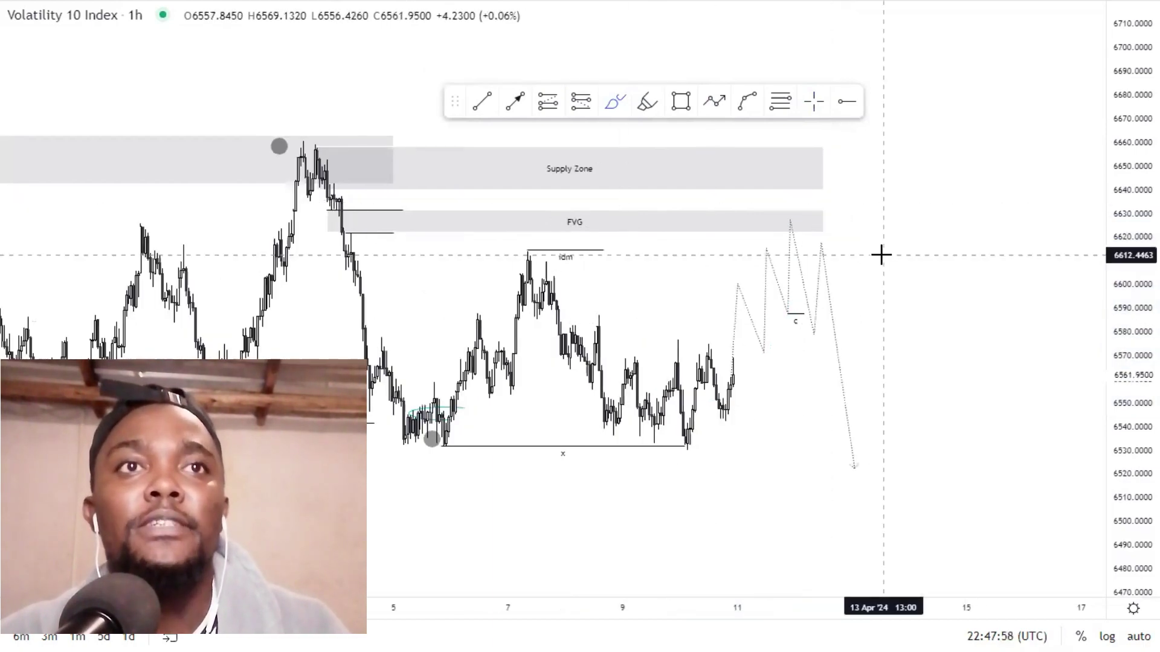
{"action": "scroll", "coordinate": [852, 168], "scroll_direction": "up", "scroll_amount": 1}
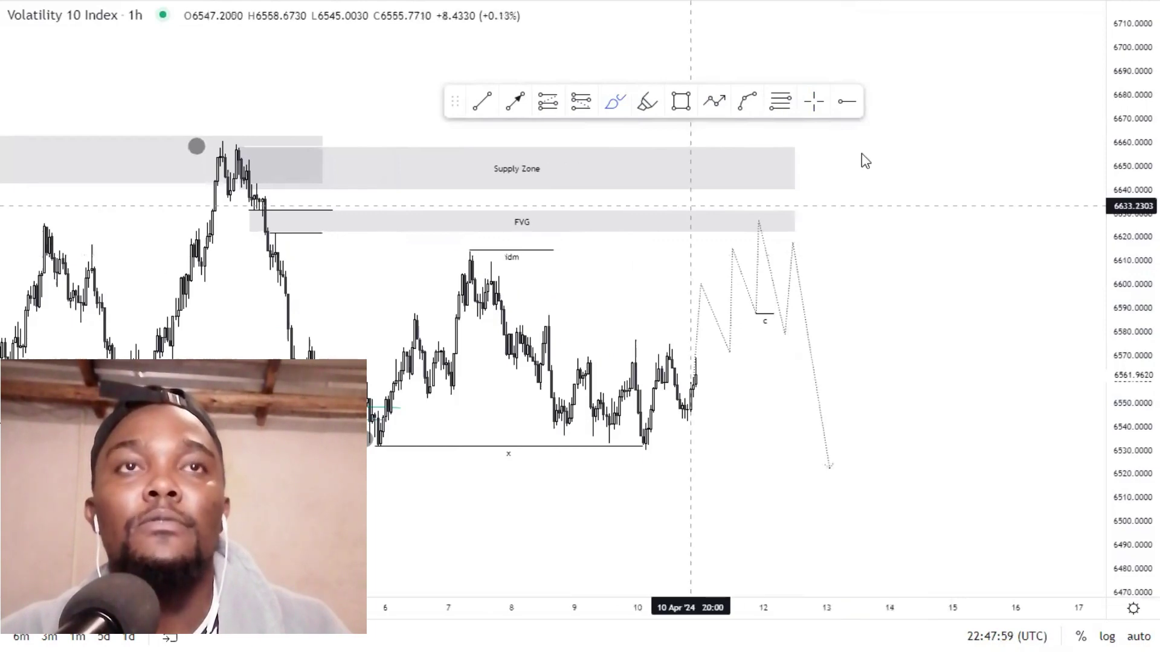
{"action": "left_click", "coordinate": [790, 170]}
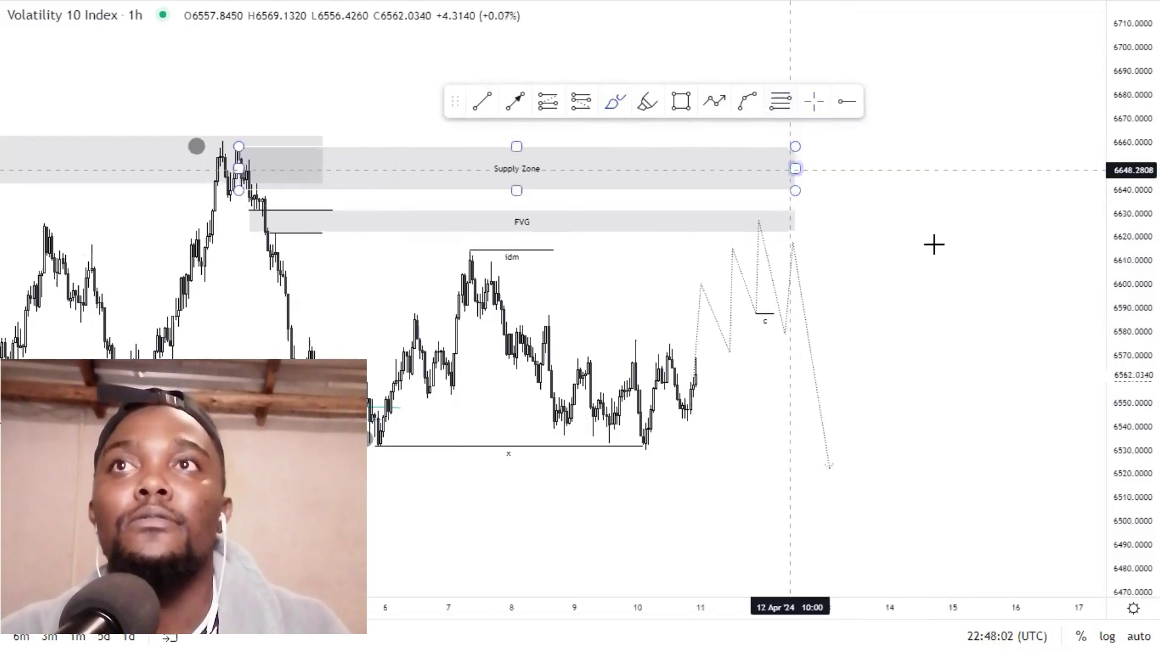
{"action": "left_click", "coordinate": [772, 251]}
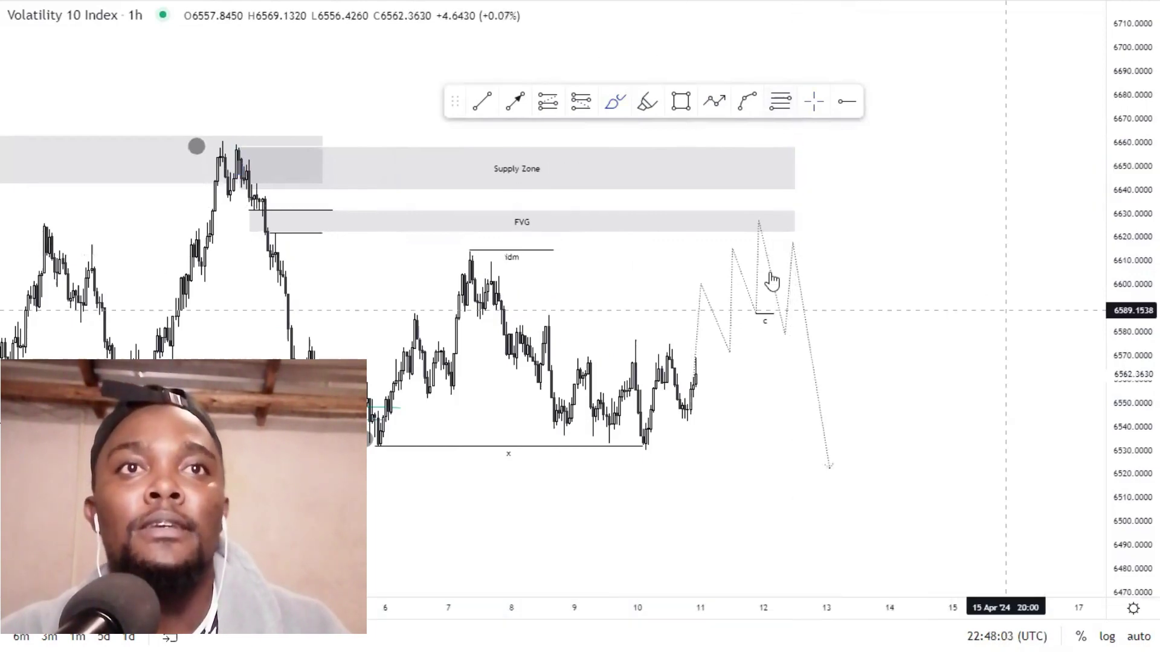
{"action": "left_click", "coordinate": [770, 273]}
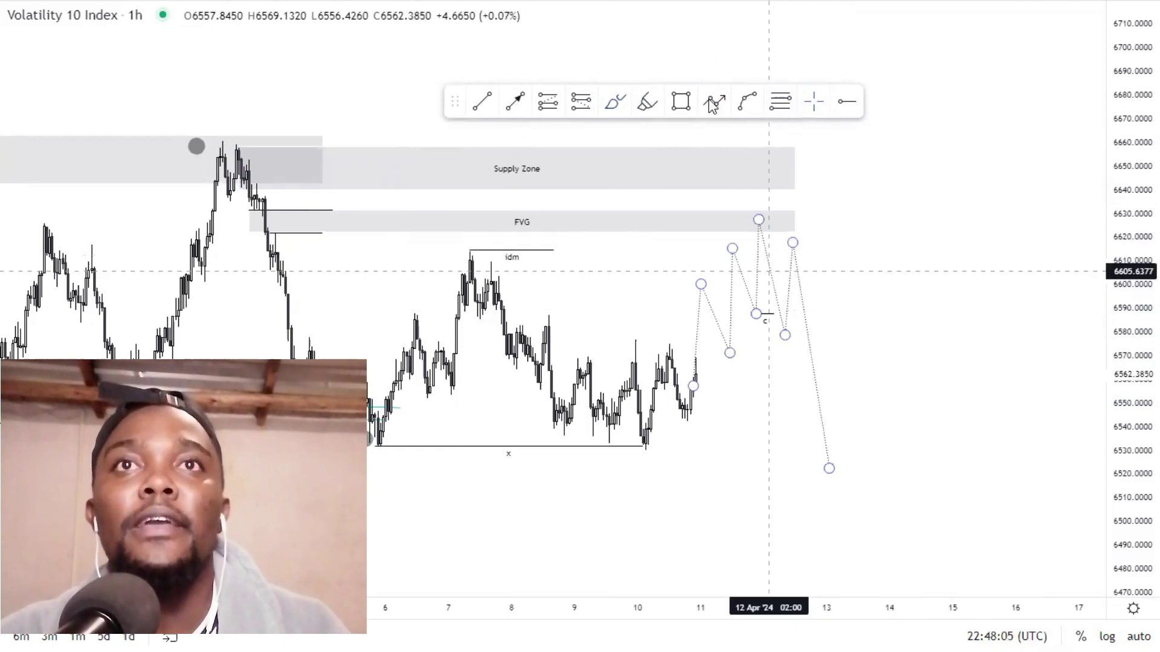
Step: Draw a second path from about 6636 on 12 Apr '24 zigzagging up into the Supply Zone and falling to about 6615 on 13 Apr
{"action": "left_click", "coordinate": [765, 199]}
{"action": "left_click", "coordinate": [771, 171]}
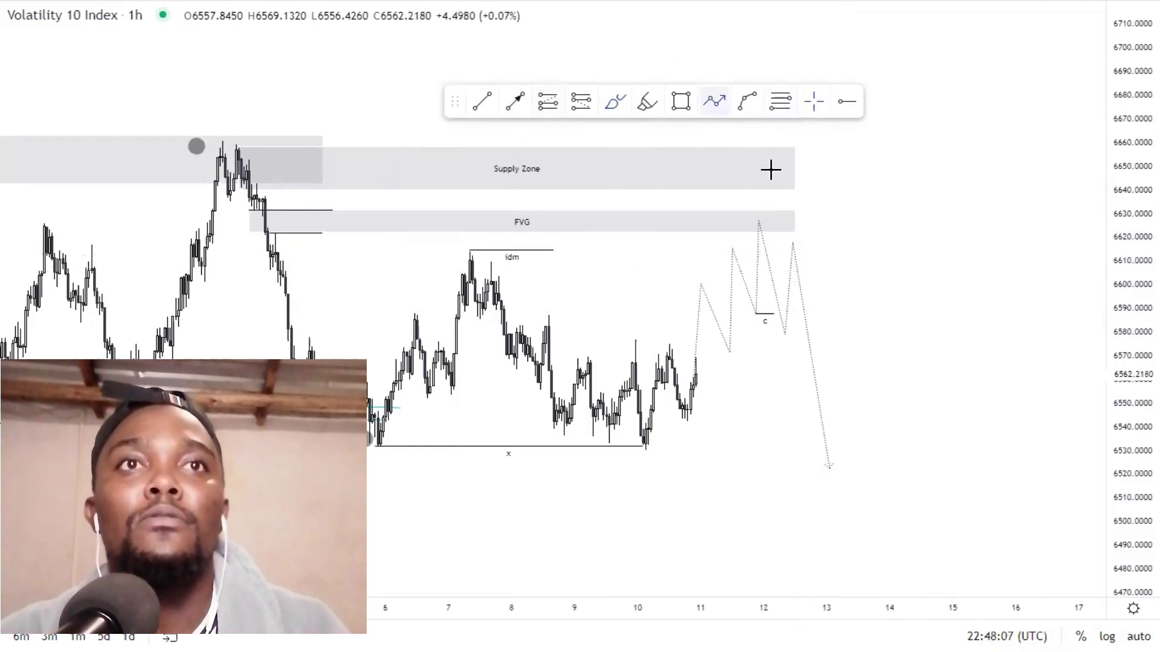
{"action": "left_click", "coordinate": [782, 197]}
{"action": "left_click", "coordinate": [790, 152]}
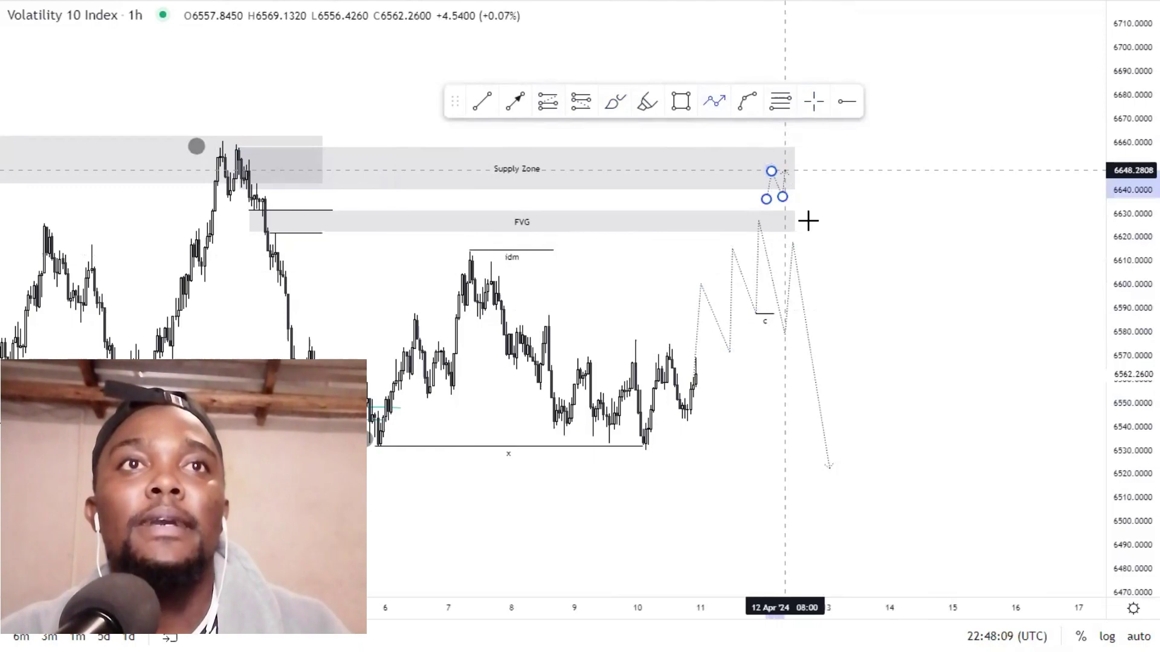
{"action": "left_click", "coordinate": [808, 221]}
{"action": "left_click", "coordinate": [818, 169]}
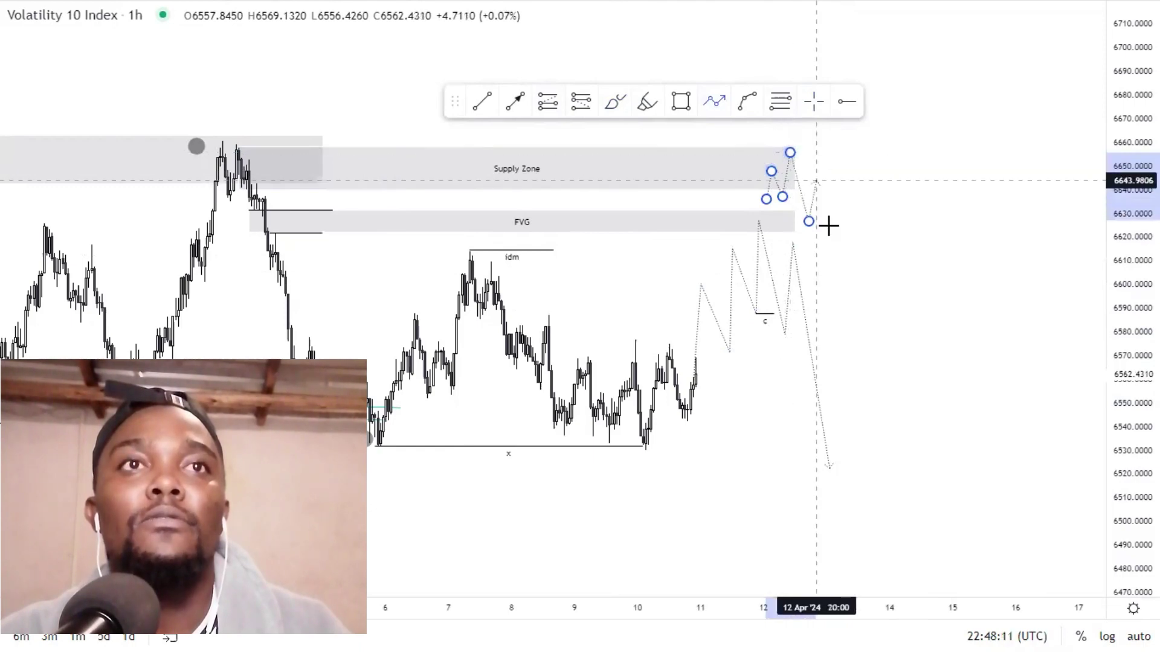
{"action": "left_click", "coordinate": [910, 224]}
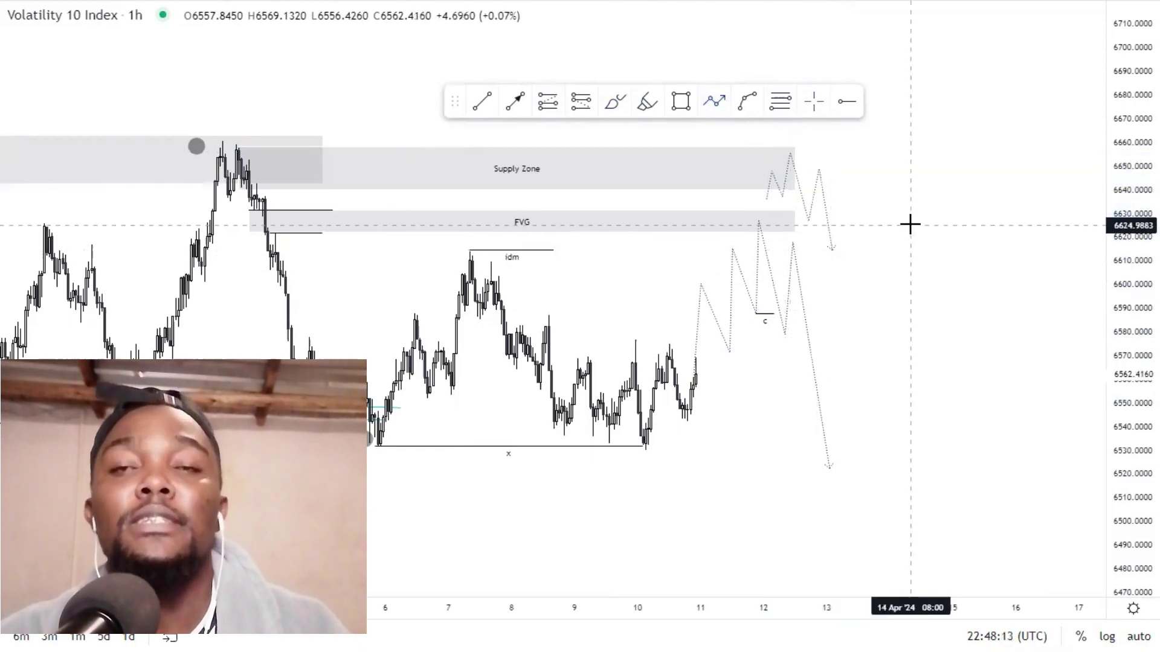
{"action": "scroll", "coordinate": [909, 225], "scroll_direction": "down", "scroll_amount": 2}
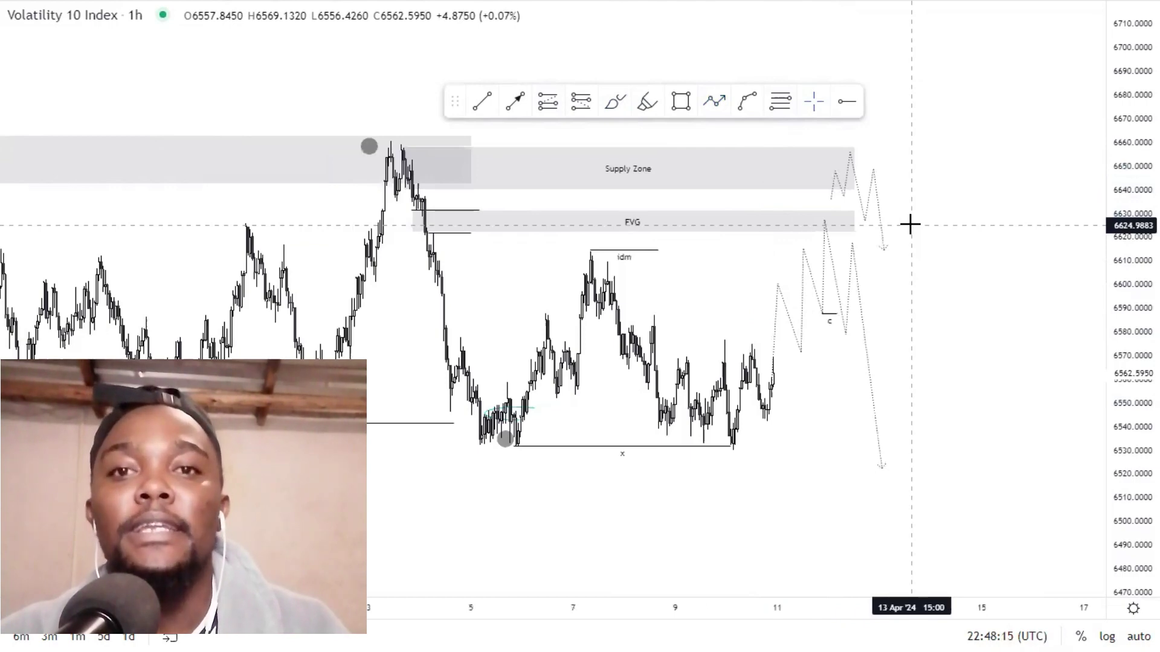
{"action": "scroll", "coordinate": [1001, 254], "scroll_direction": "up", "scroll_amount": 2}
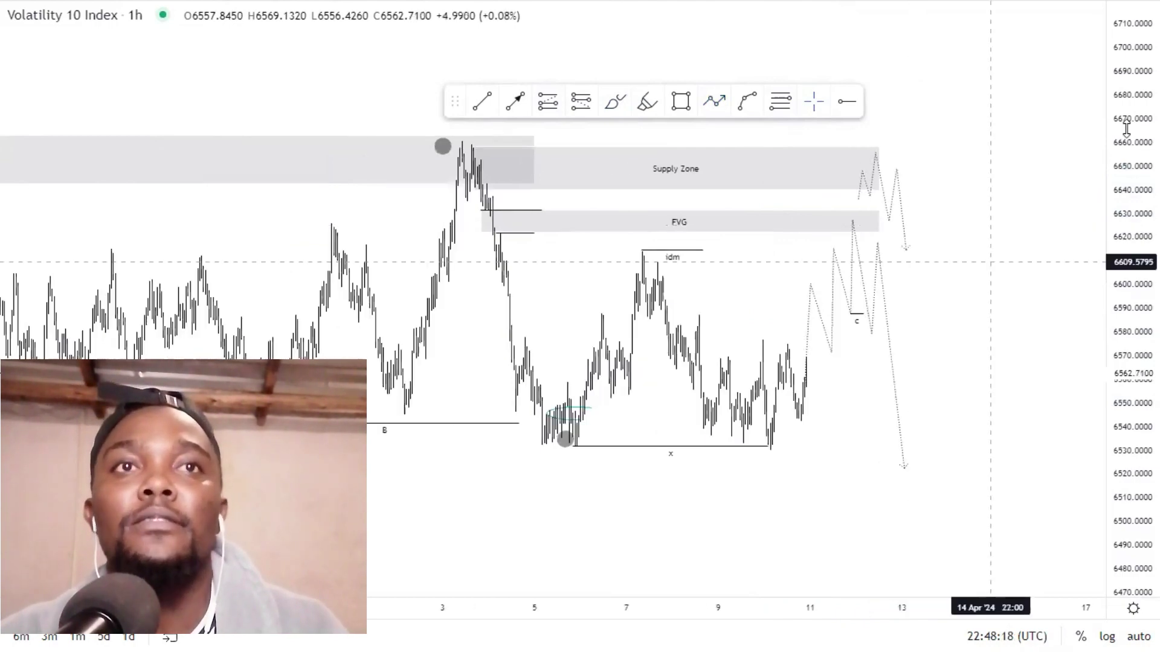
{"action": "scroll", "coordinate": [927, 317], "scroll_direction": "down", "scroll_amount": 2}
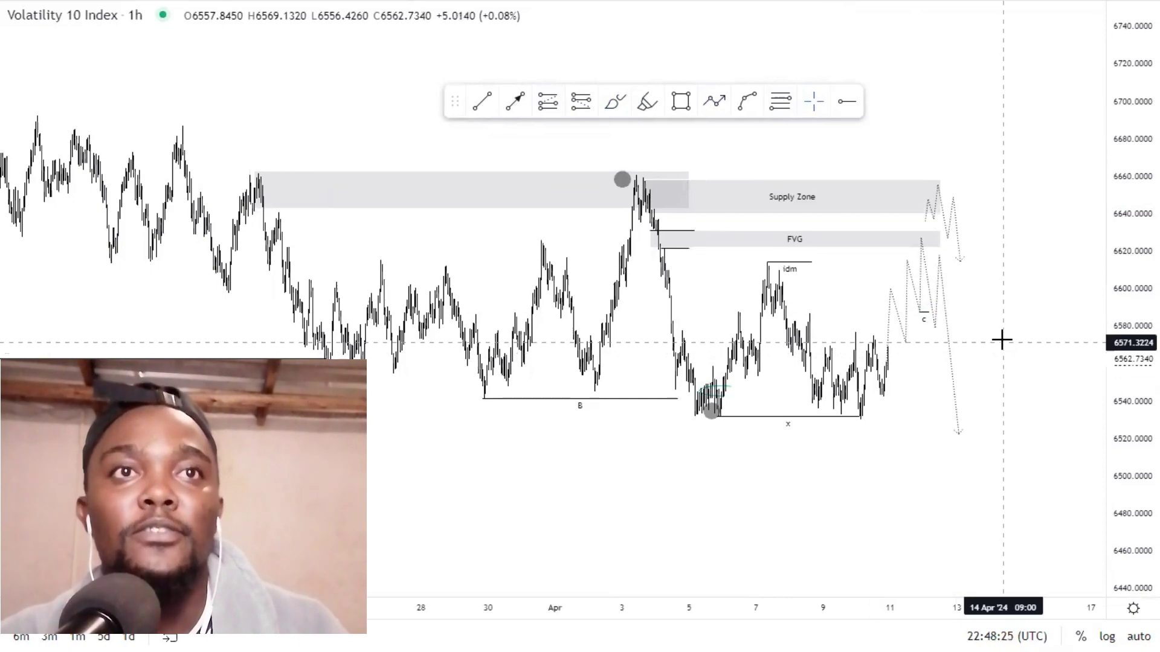
{"action": "scroll", "coordinate": [1010, 378], "scroll_direction": "up", "scroll_amount": 3}
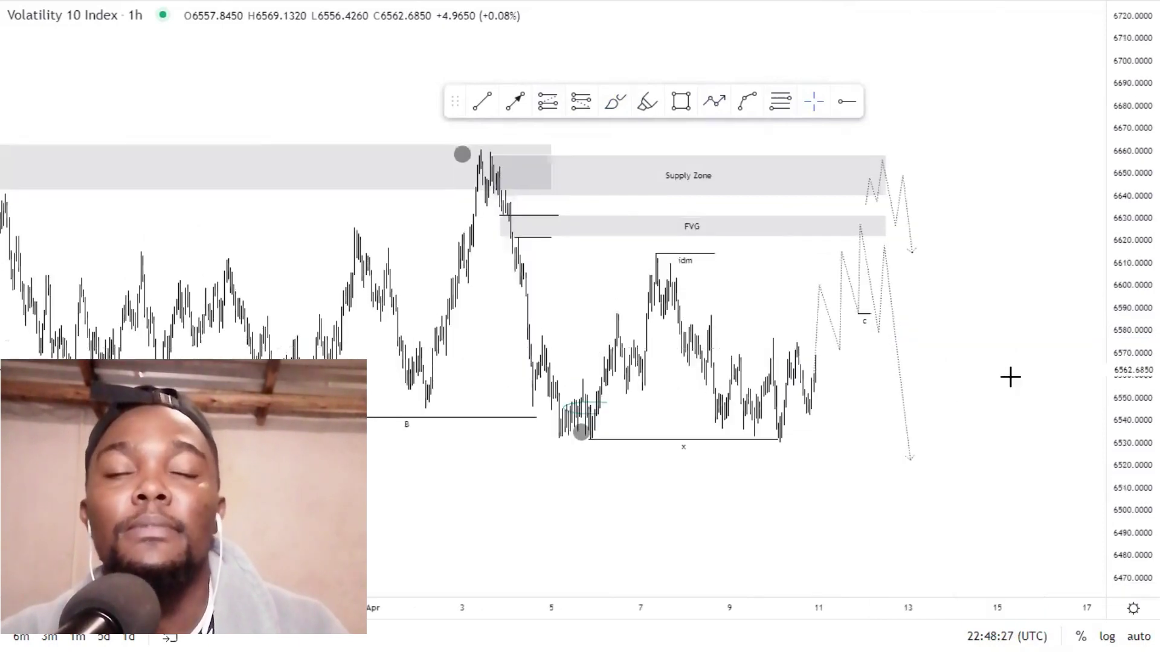
{"action": "scroll", "coordinate": [1021, 369], "scroll_direction": "up", "scroll_amount": 2}
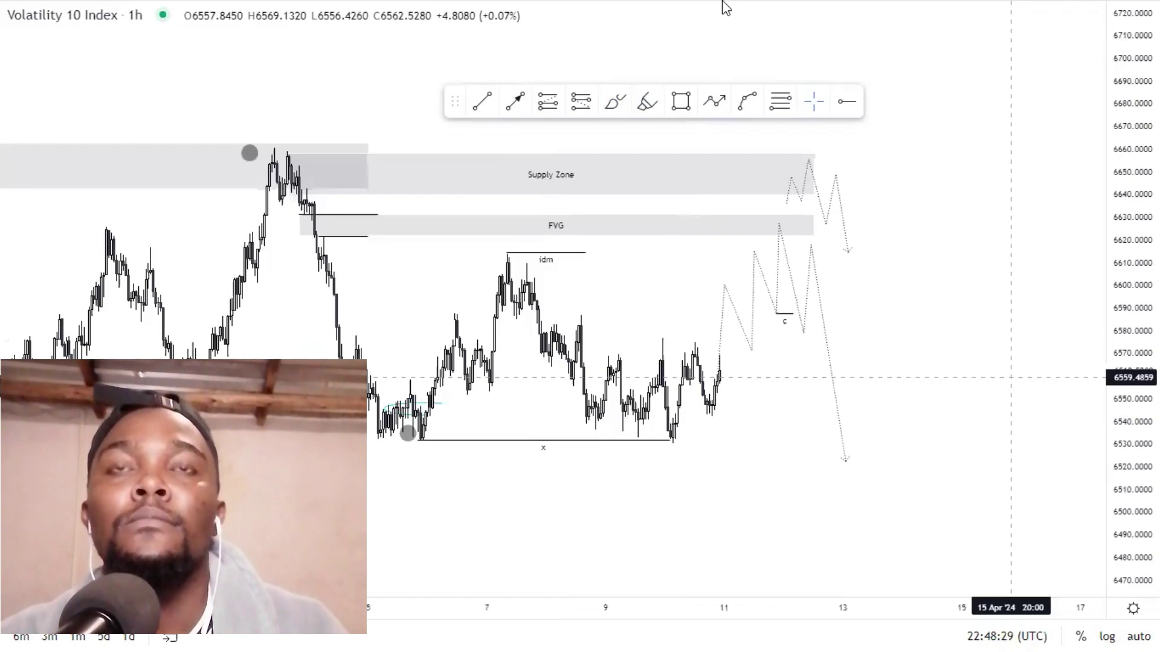
Step: Exit the full-screen view of the marked-up Volatility 10 Index 1-hour chart
{"action": "mouse_move", "coordinate": [675, 4]}
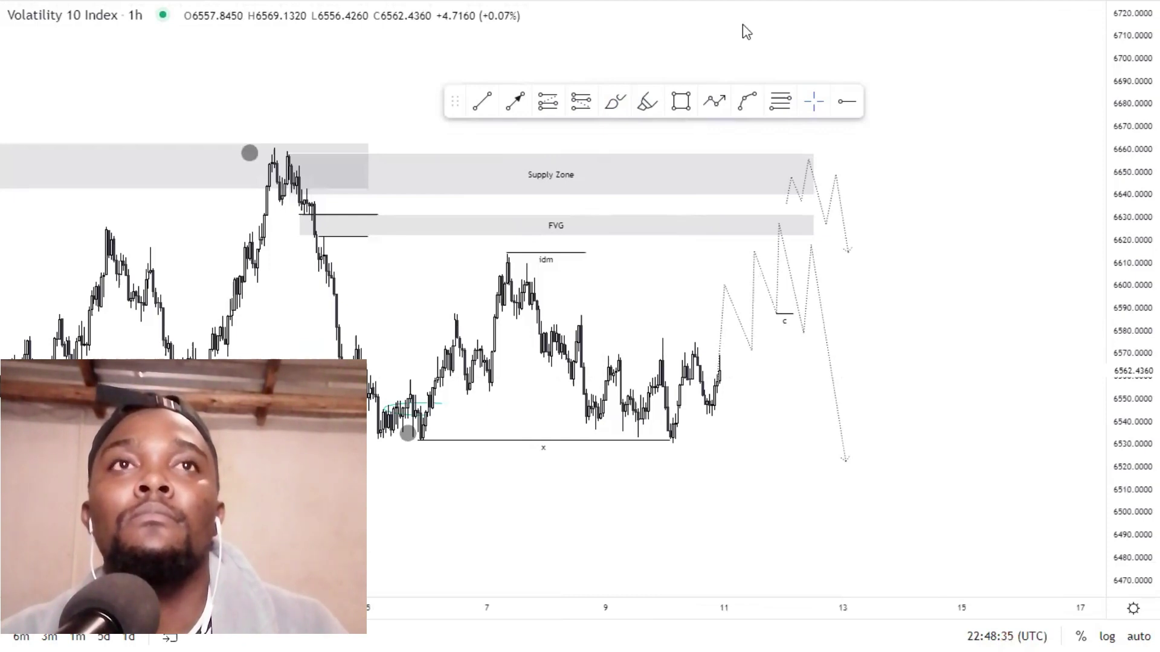
{"action": "key", "text": "Escape"}
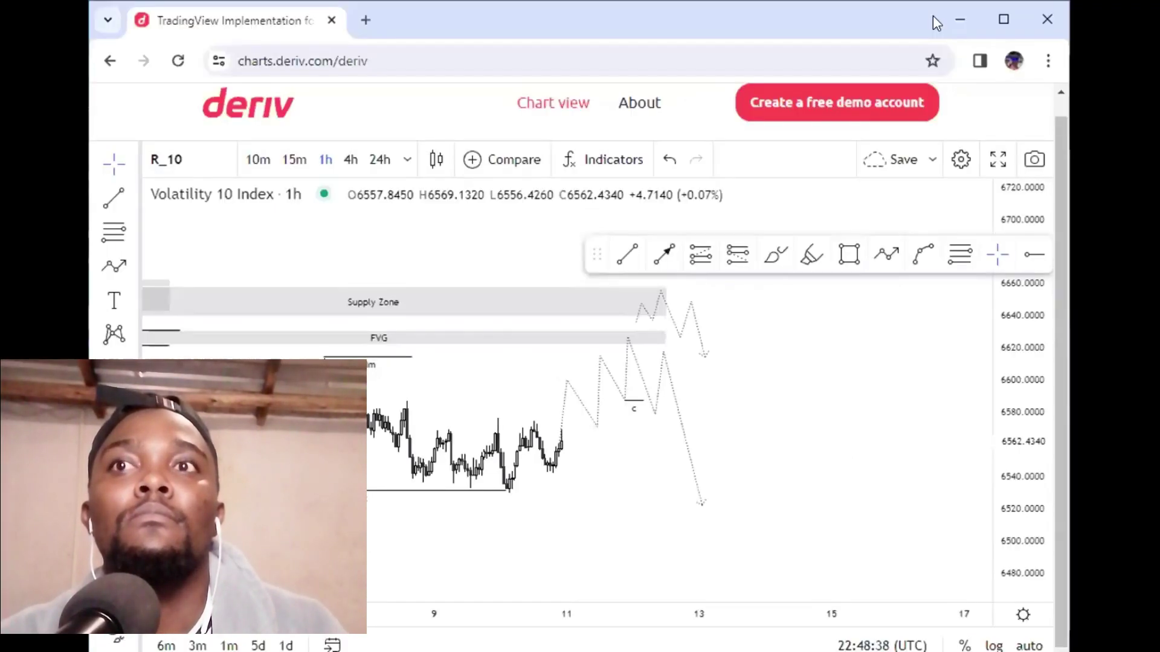